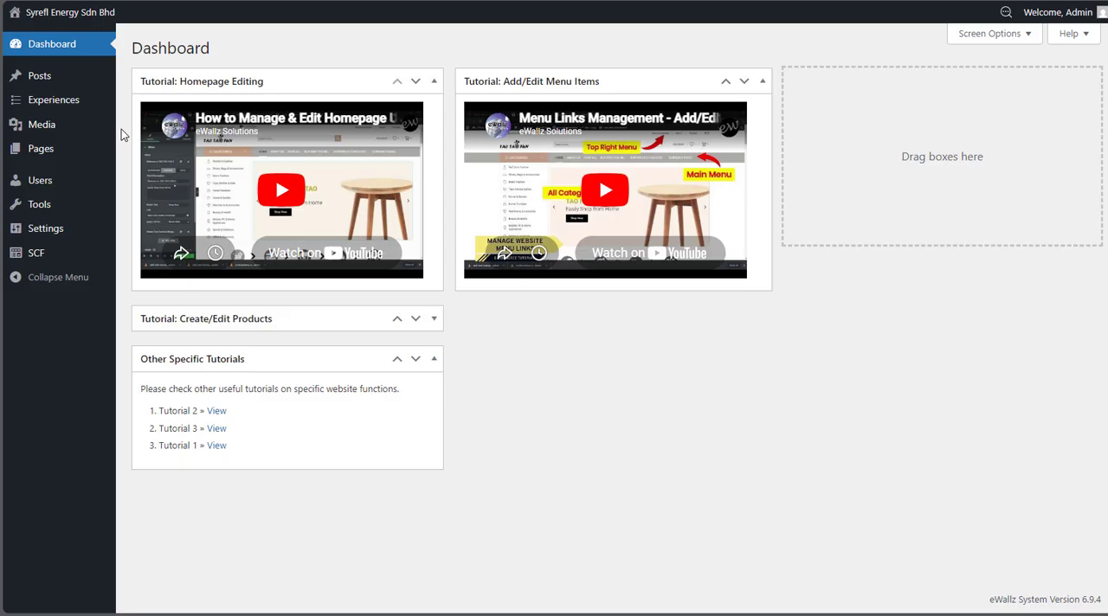
Open the Home front page from the site's page list in the Page Editor
mouse_move(61, 148)
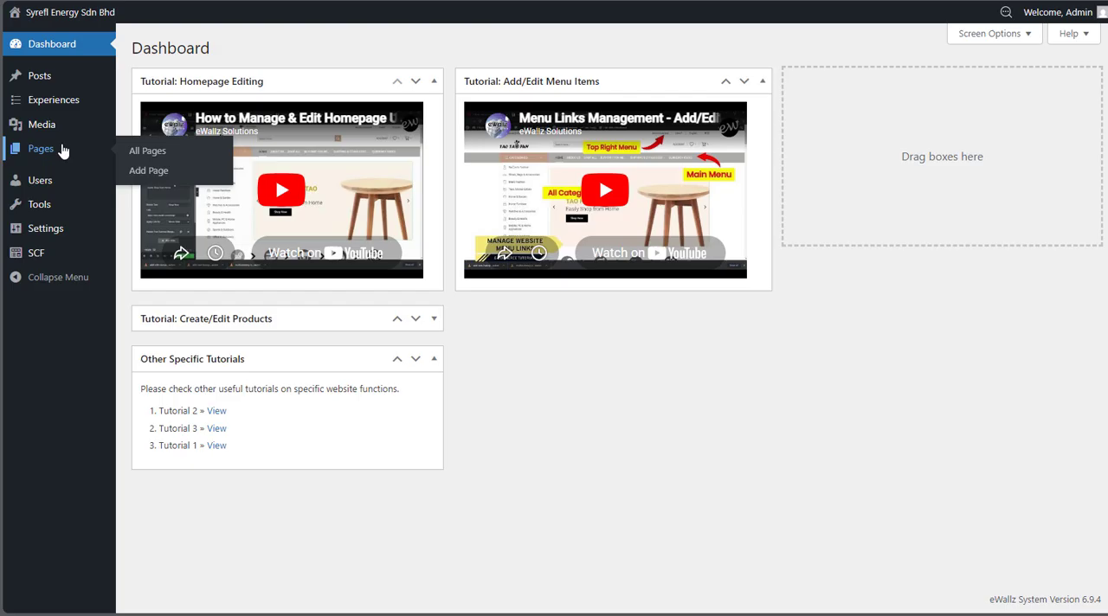
click(61, 149)
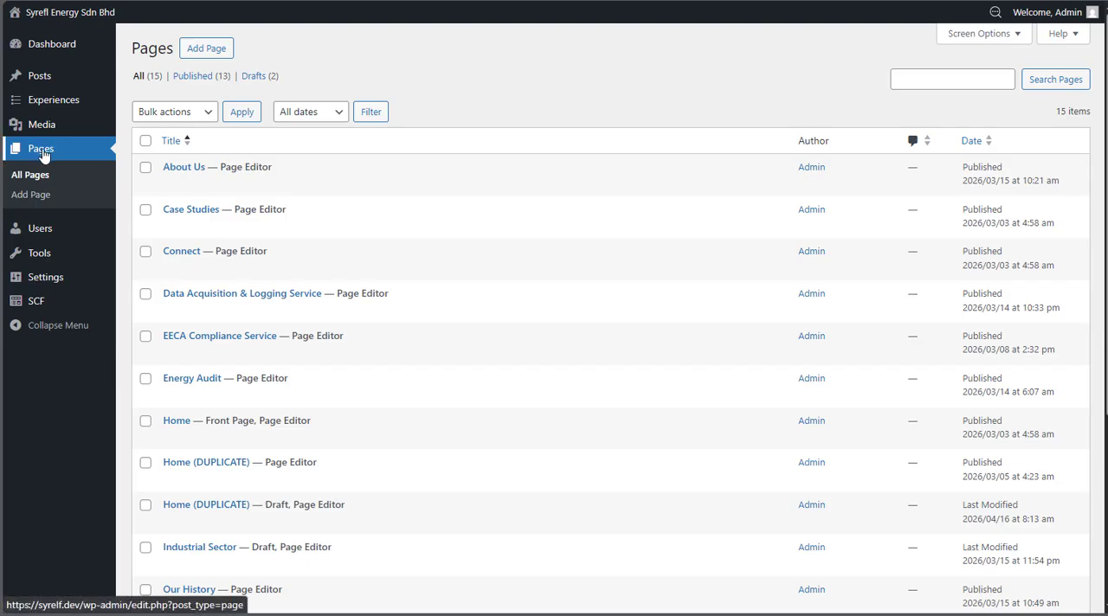
mouse_move(252, 173)
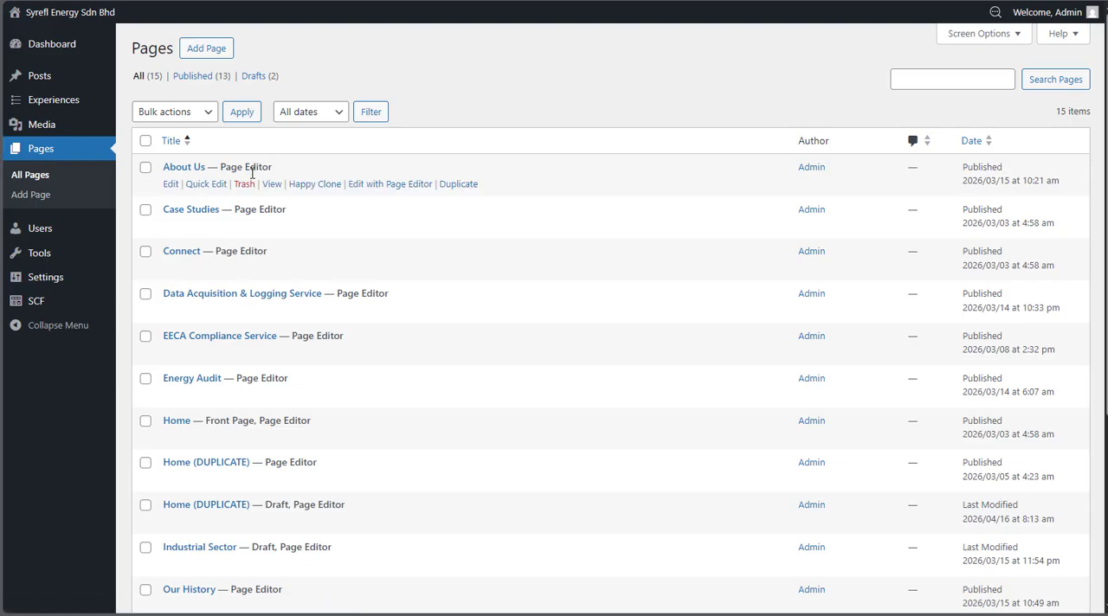
scroll(252, 173, down, 3)
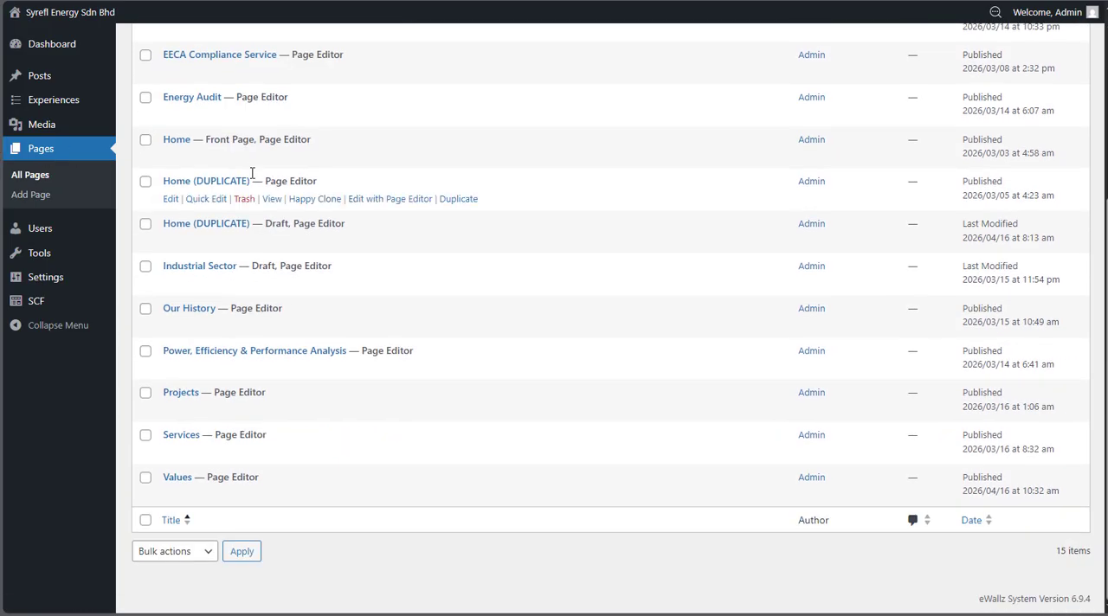
scroll(252, 173, up, 4)
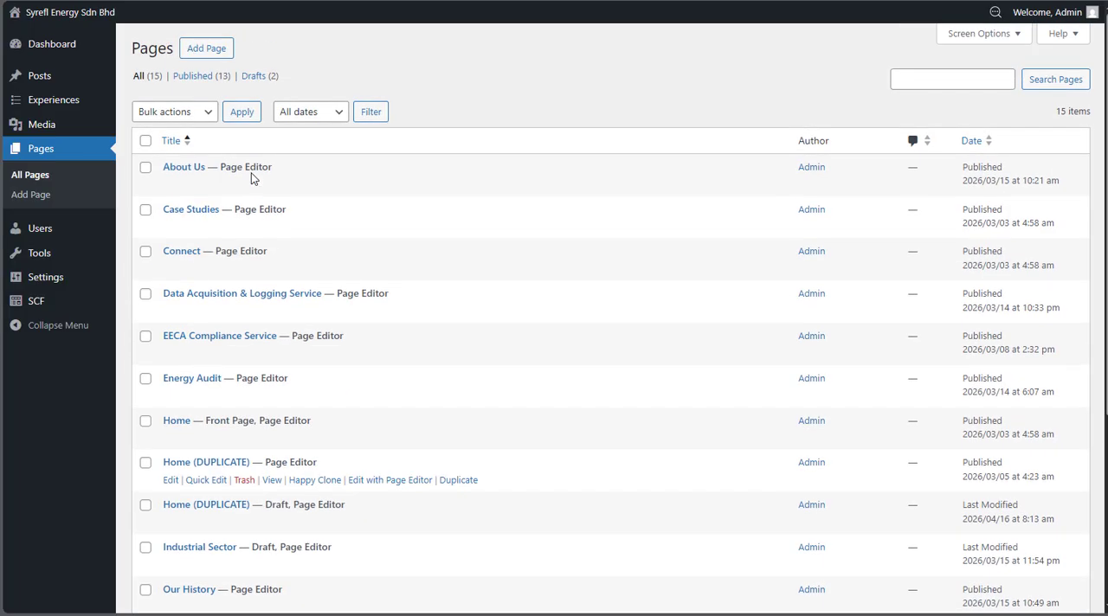
scroll(252, 173, down, 2)
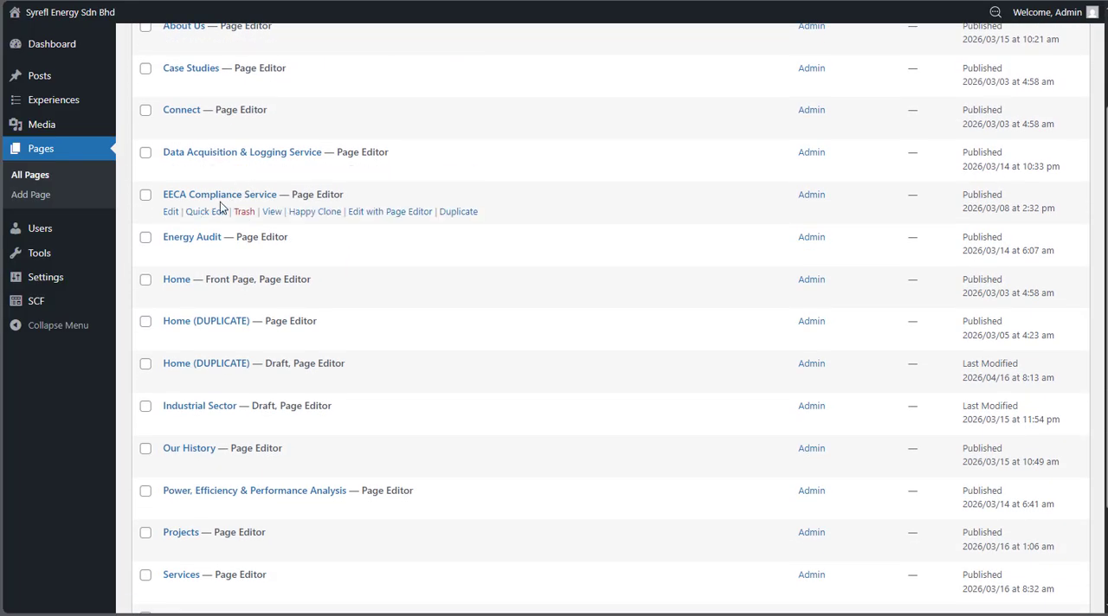
mouse_move(190, 285)
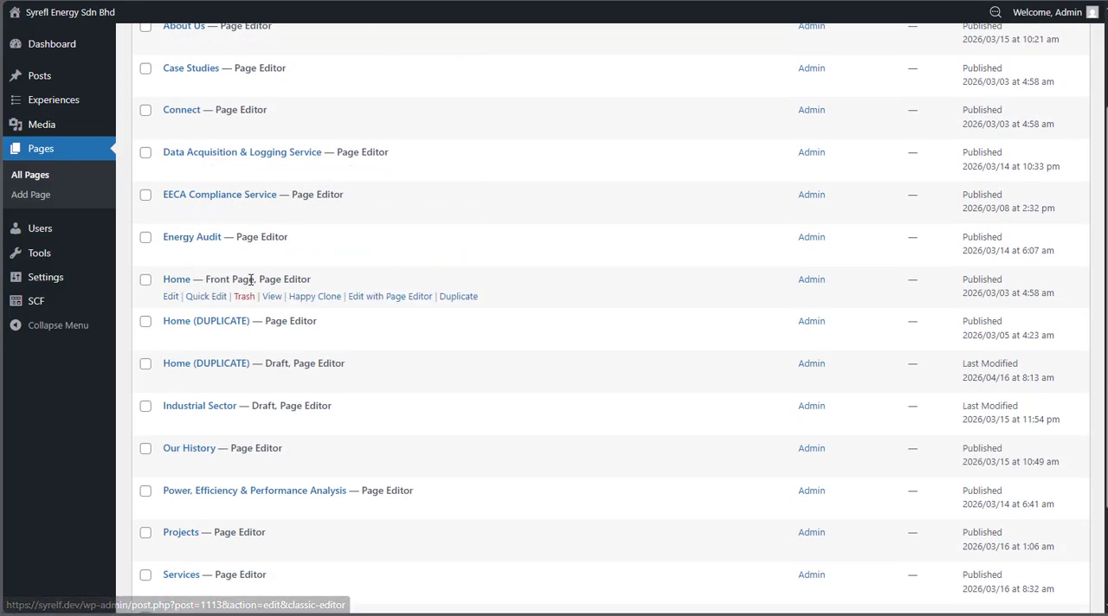
click(389, 297)
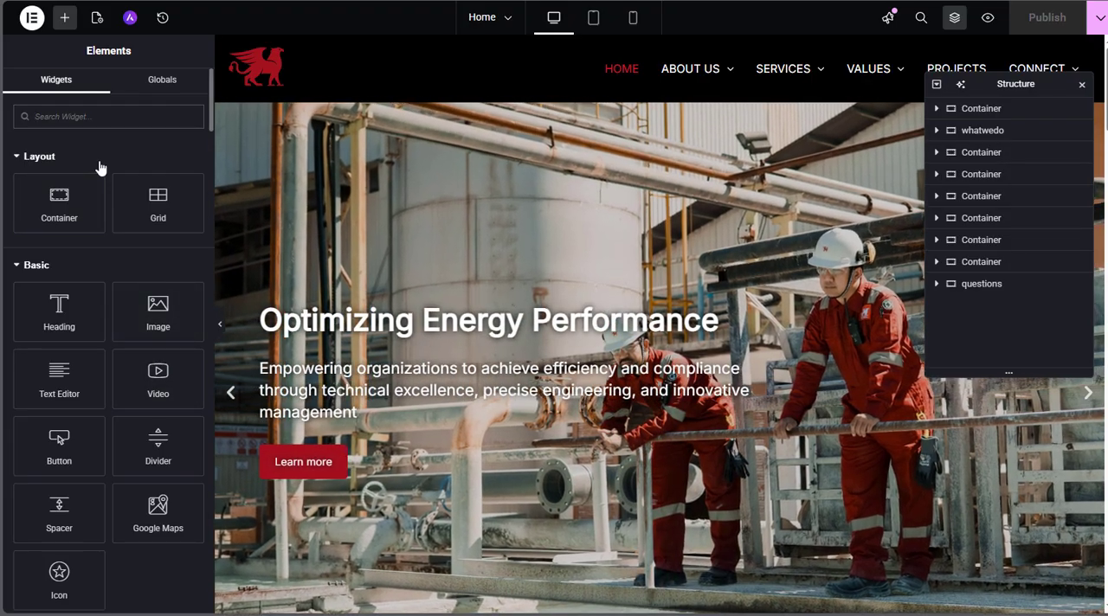
Look through the available widgets and close the floating Structure panel covering the page preview
scroll(106, 154, down, 5)
scroll(108, 152, down, 20)
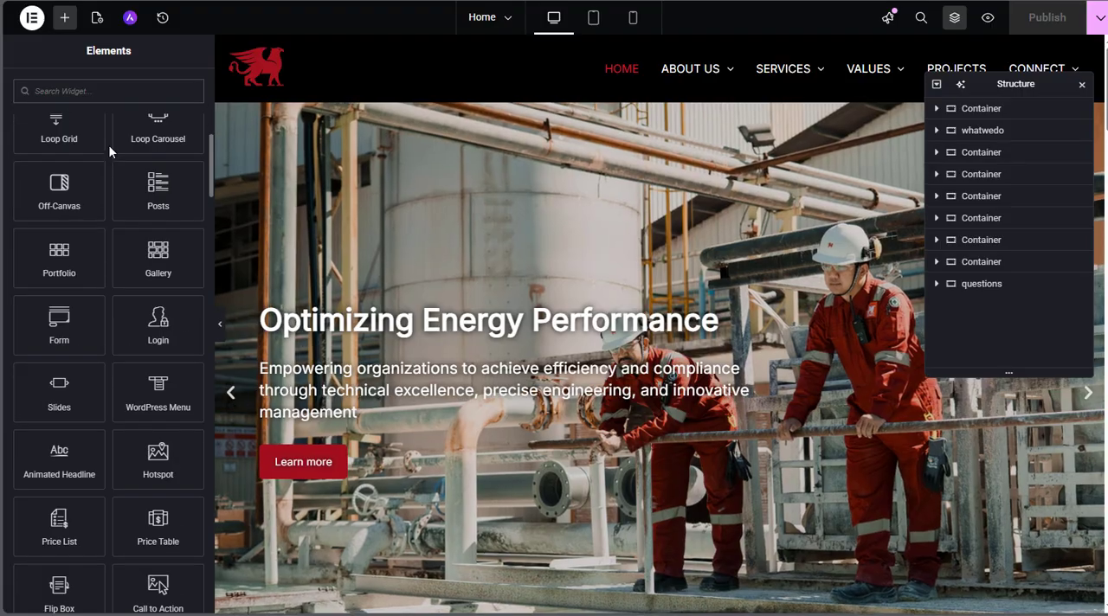
scroll(108, 144, down, 10)
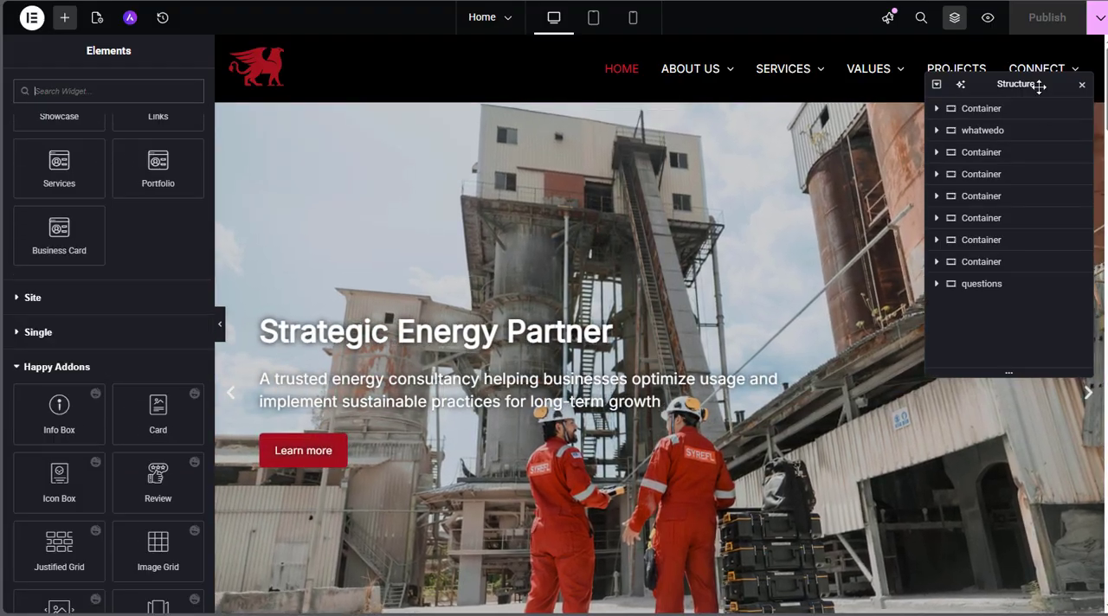
drag(1038, 84, 1056, 124)
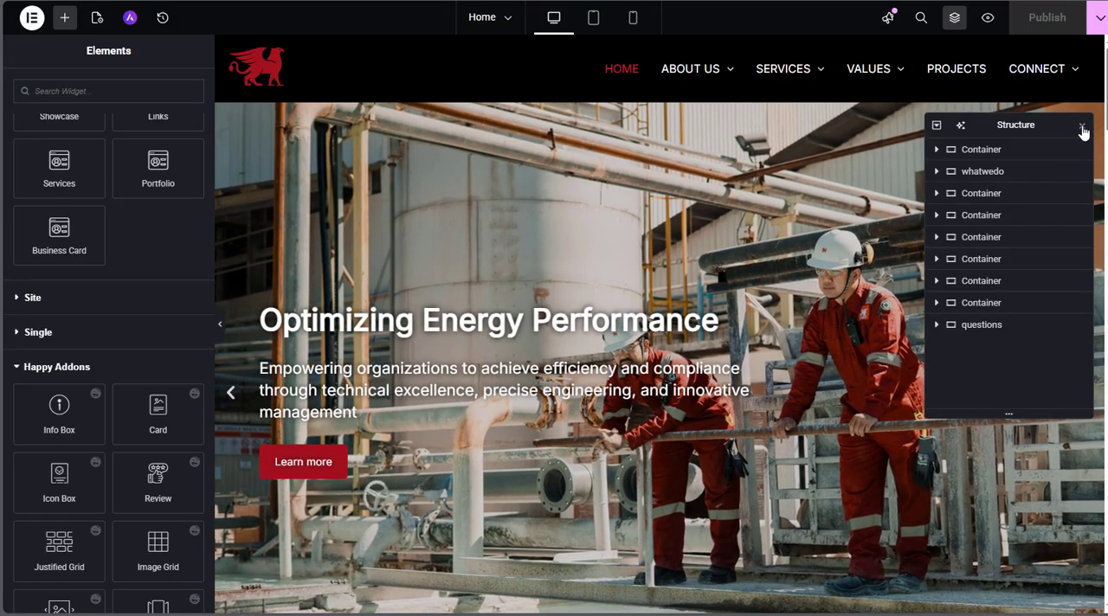
click(1081, 128)
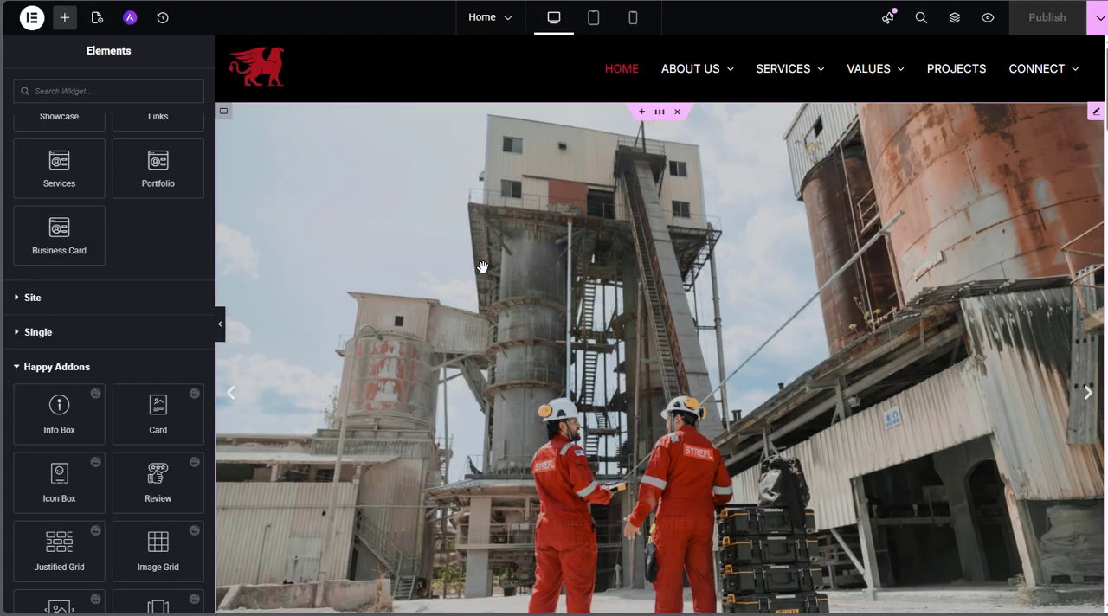
Examine the Home page's sections from the hero slider down to the footer
scroll(487, 248, down, 10)
scroll(483, 270, up, 10)
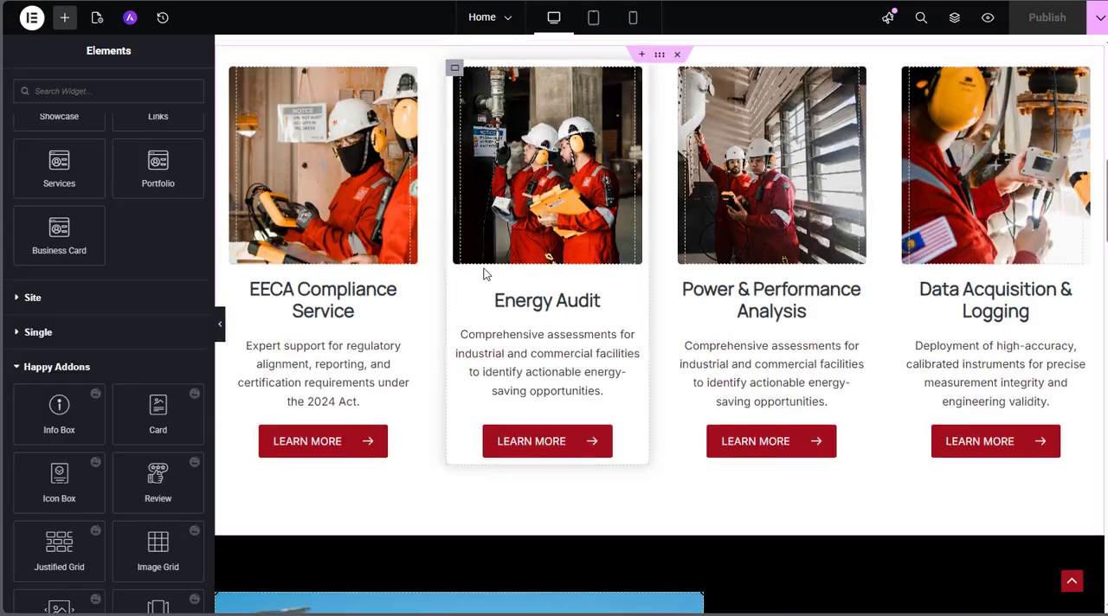
scroll(572, 268, down, 8)
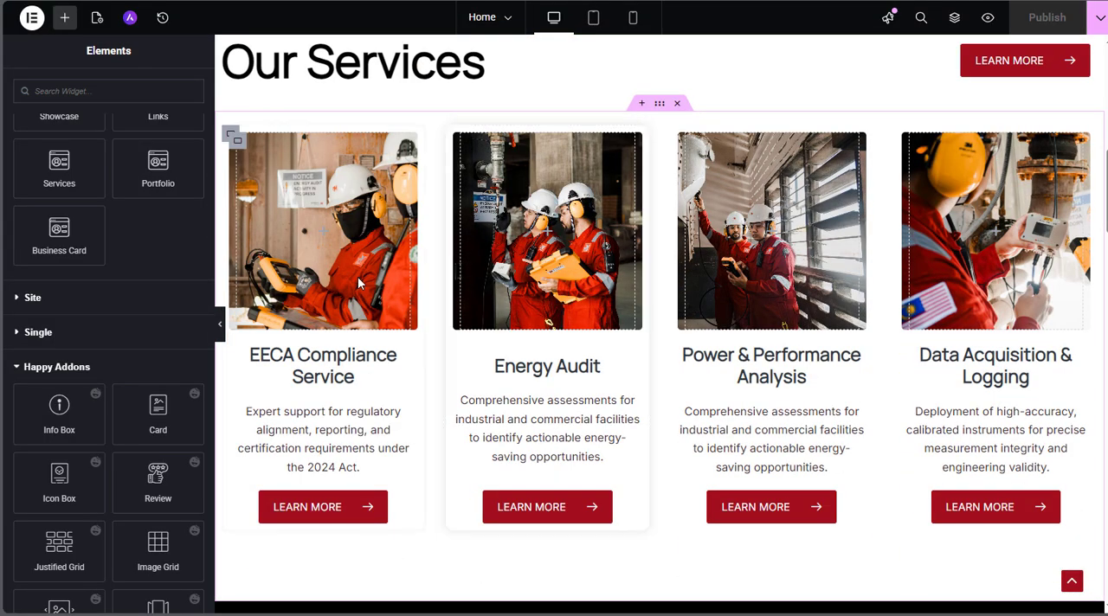
scroll(741, 283, down, 3)
scroll(742, 282, down, 12)
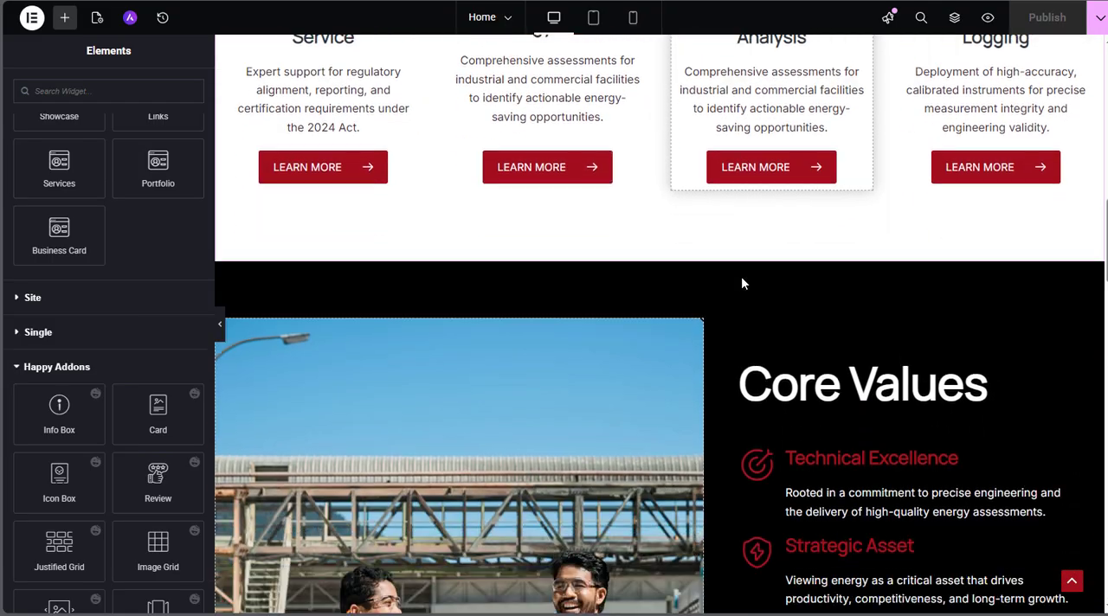
scroll(740, 283, down, 10)
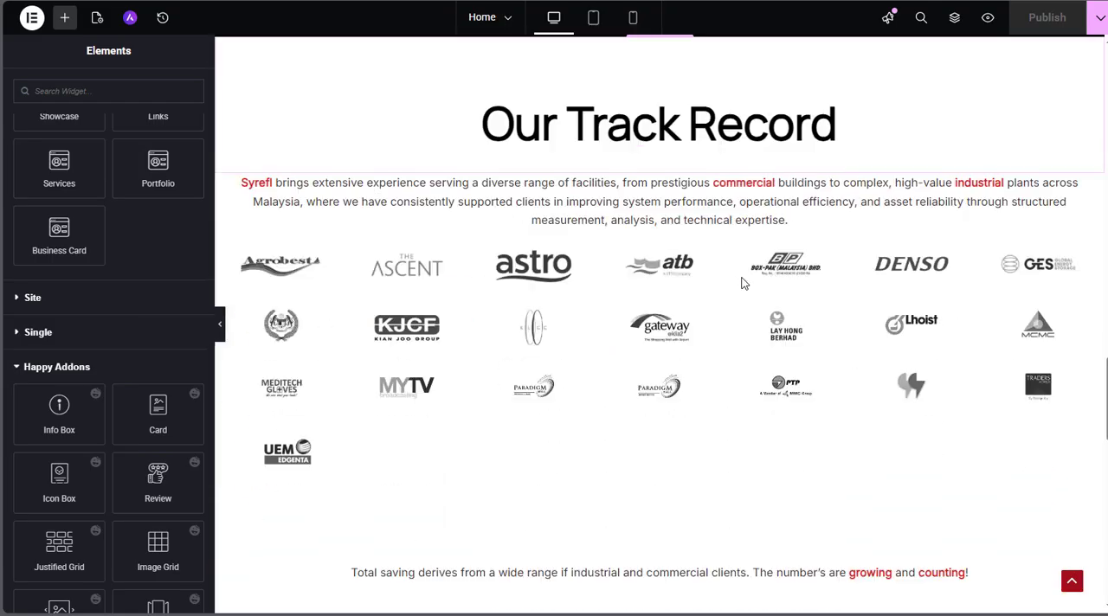
scroll(742, 282, down, 9)
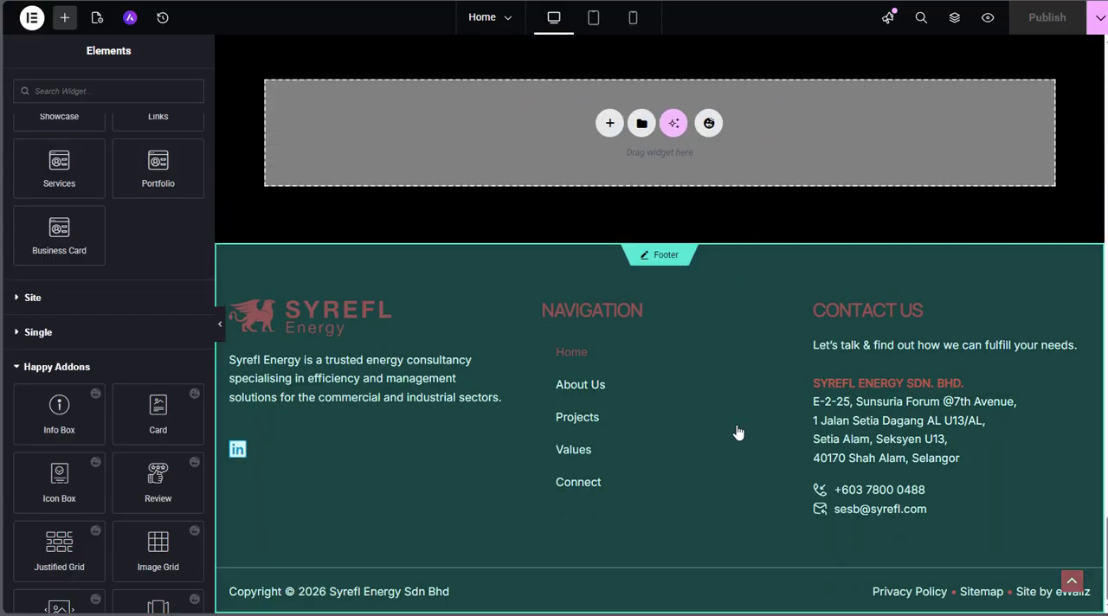
scroll(737, 428, up, 20)
scroll(736, 427, up, 12)
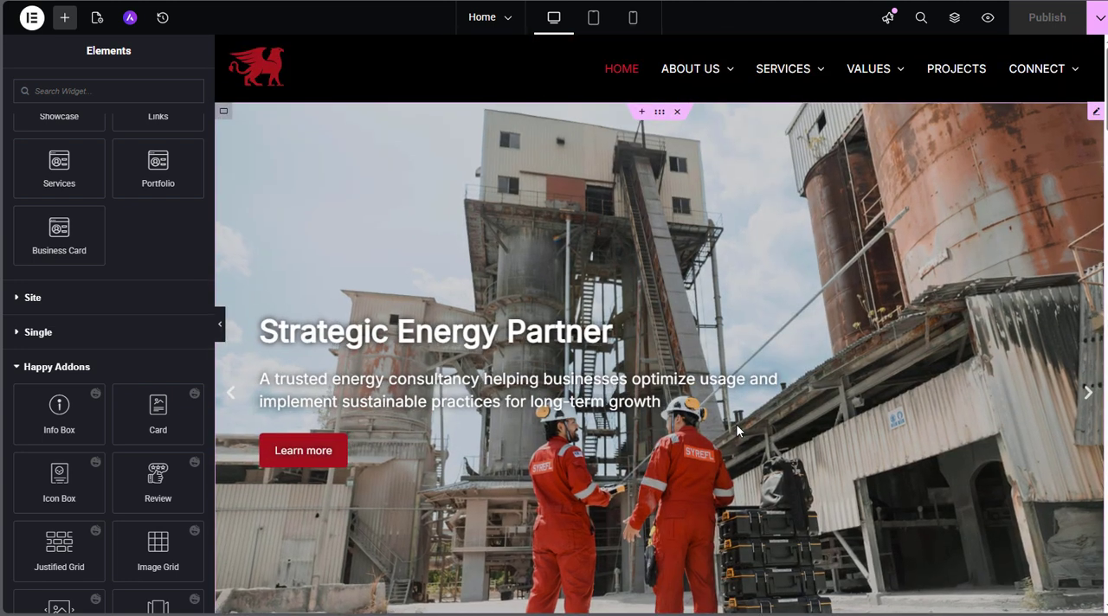
scroll(735, 424, down, 1)
scroll(734, 423, up, 1)
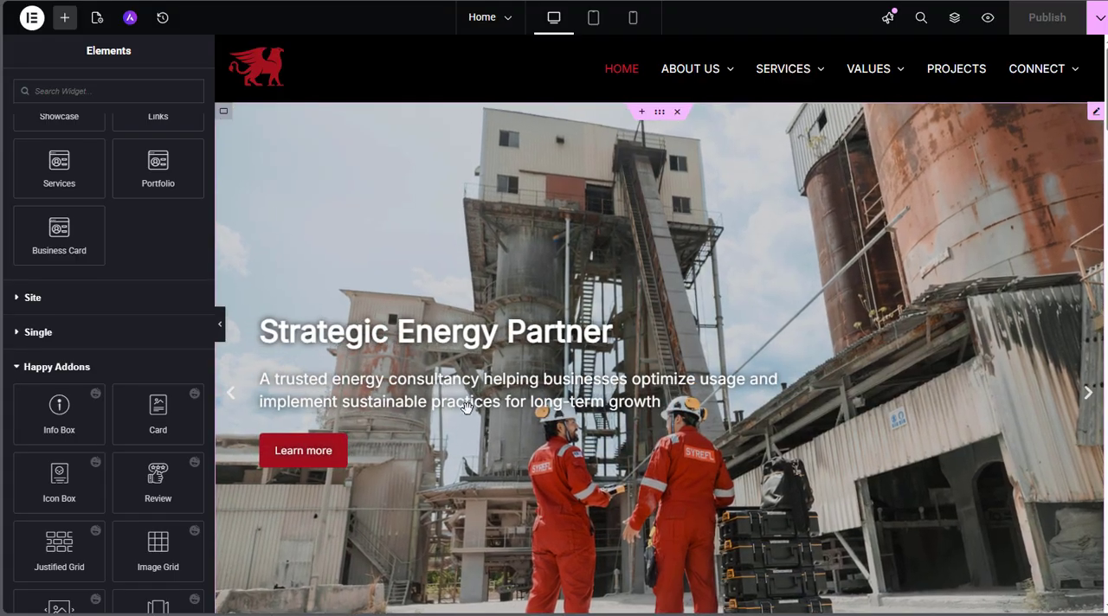
Select the hero Slides widget on the Home page for editing
click(385, 453)
scroll(406, 433, down, 2)
scroll(428, 419, up, 2)
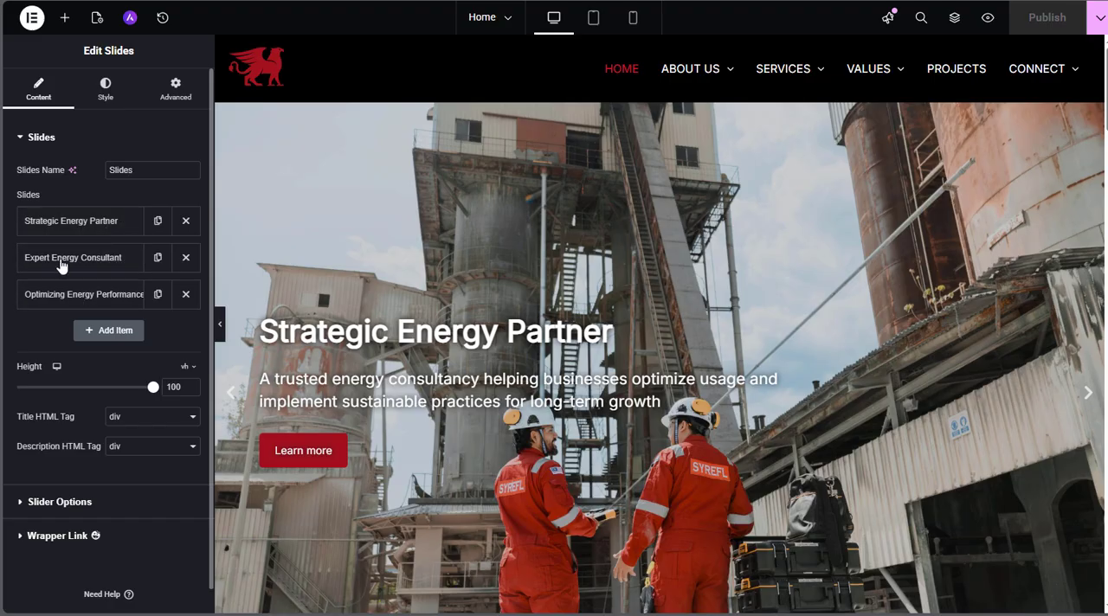
Inspect the Strategic Energy Partner, Expert Energy Consultant and Optimizing Energy Performance entries in the slider
click(61, 224)
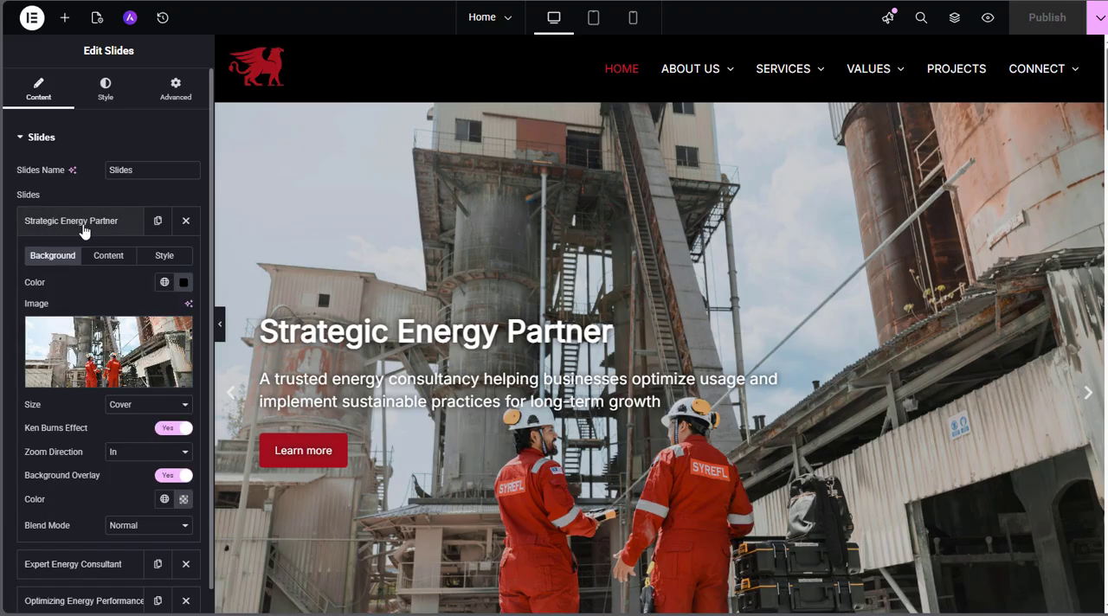
click(78, 221)
click(83, 259)
click(84, 260)
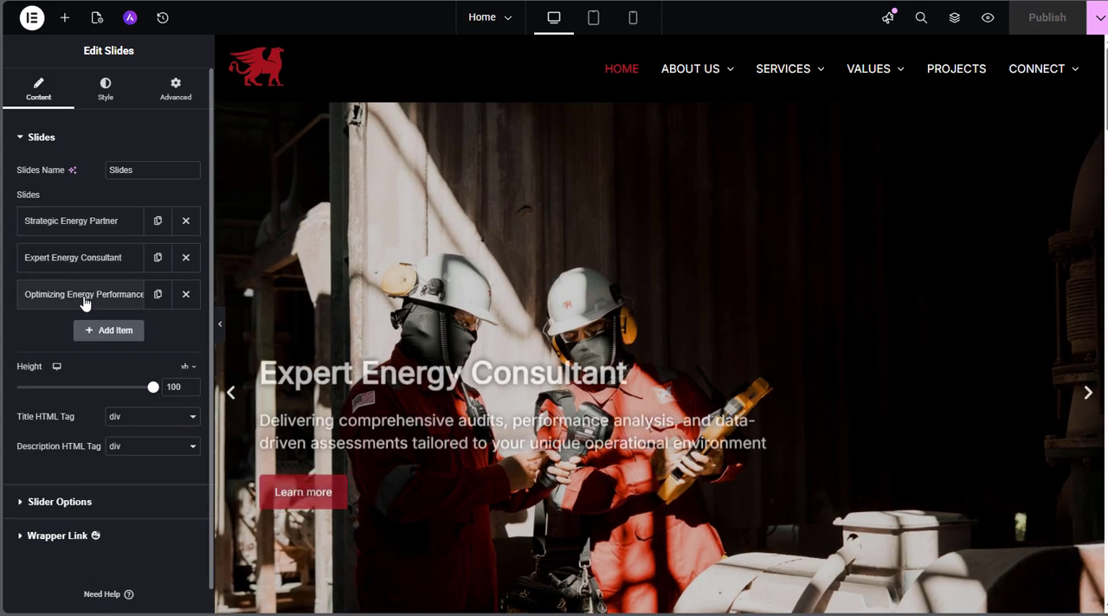
click(85, 296)
click(84, 299)
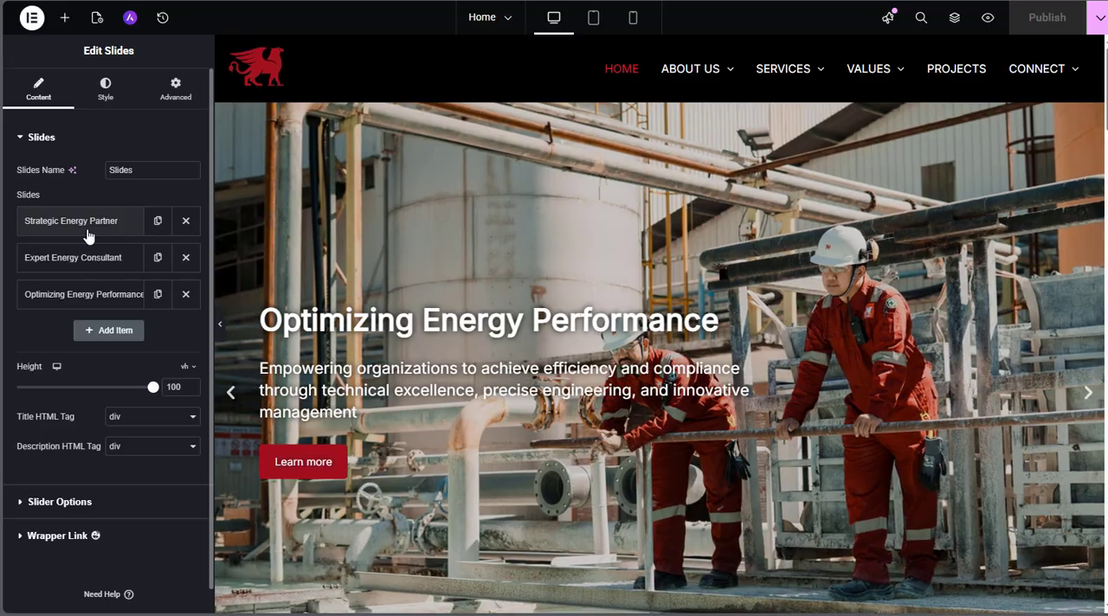
Set the Strategic Energy Partner slide's background image to Banner-1-hires-scaled.jpg from the media library
click(100, 224)
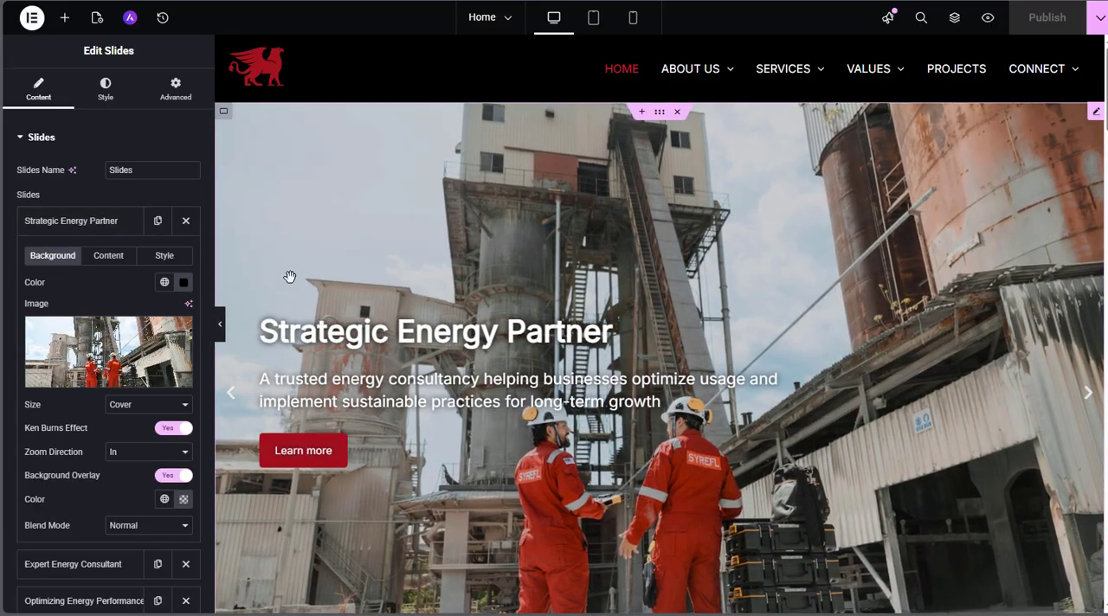
click(58, 222)
click(58, 223)
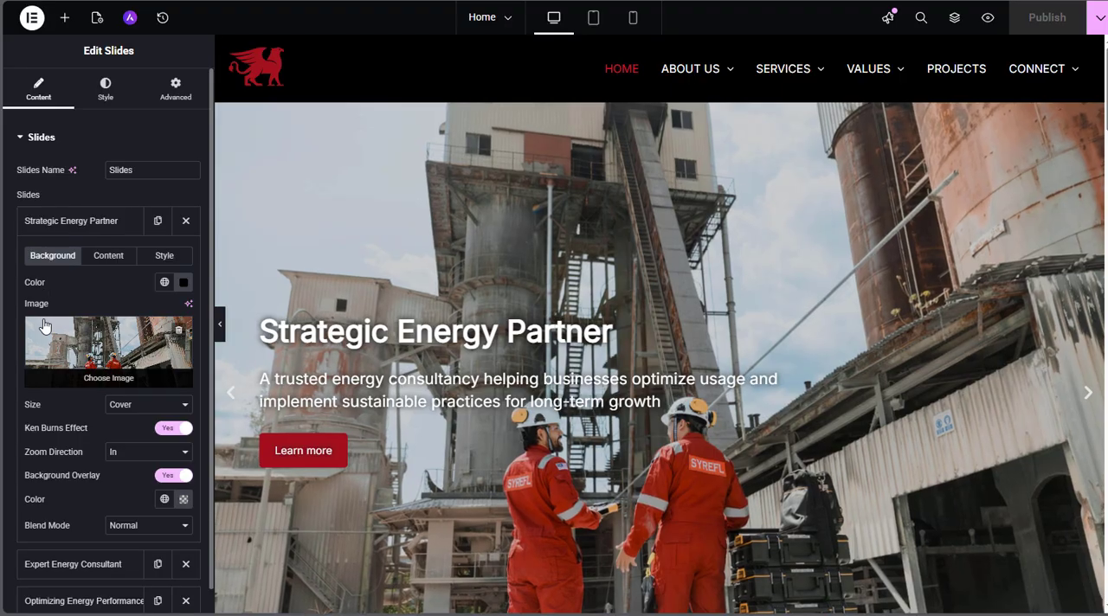
mouse_move(118, 381)
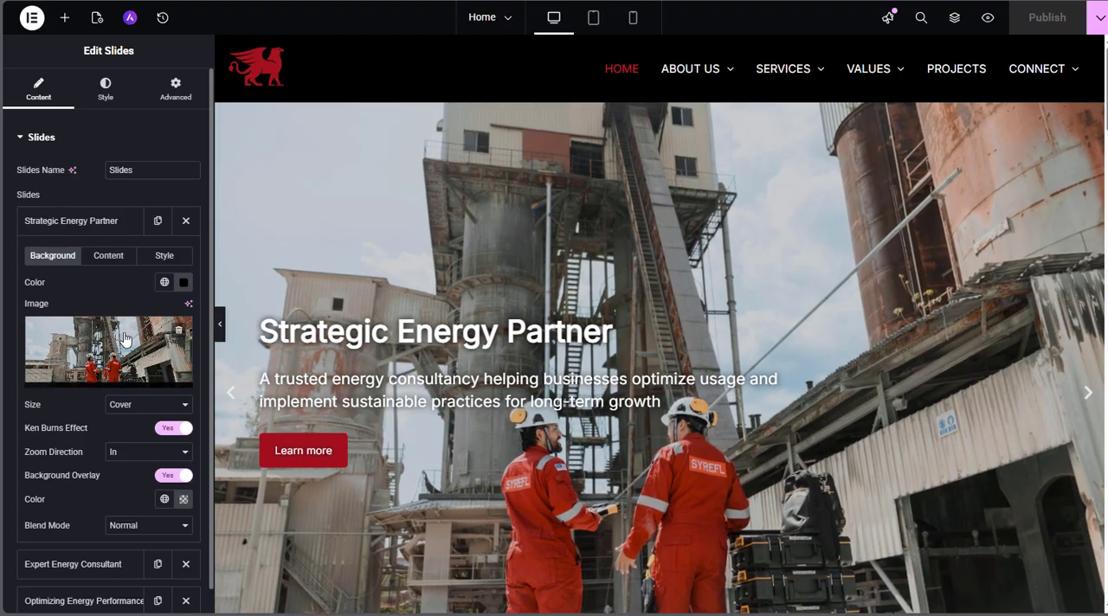
click(119, 380)
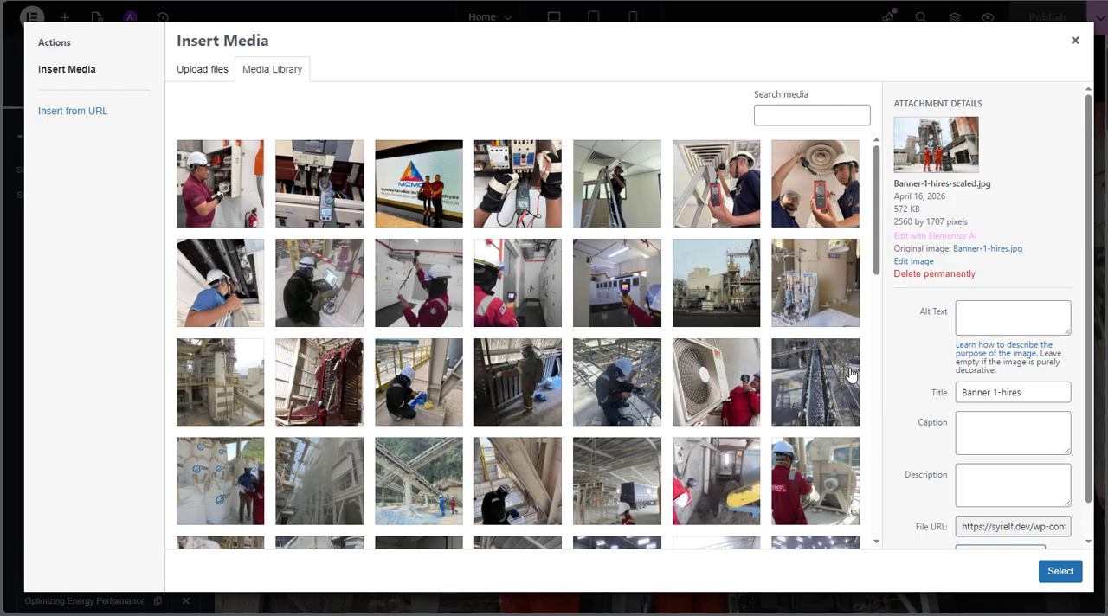
click(1061, 572)
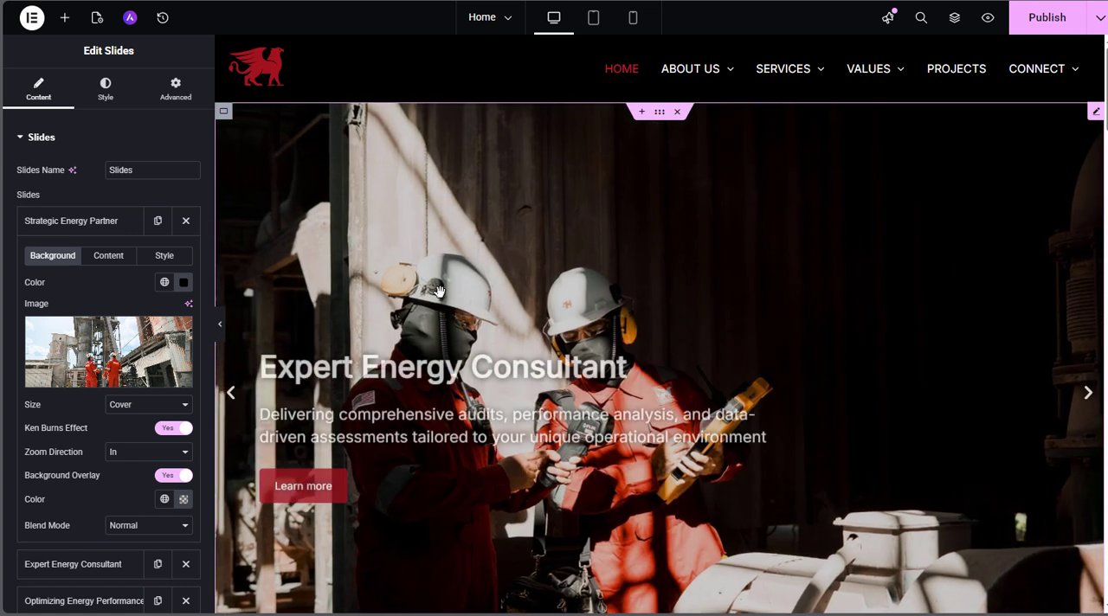
Review the Strategic Energy Partner slide's content settings, highlighting its title, description and button text
mouse_move(143, 328)
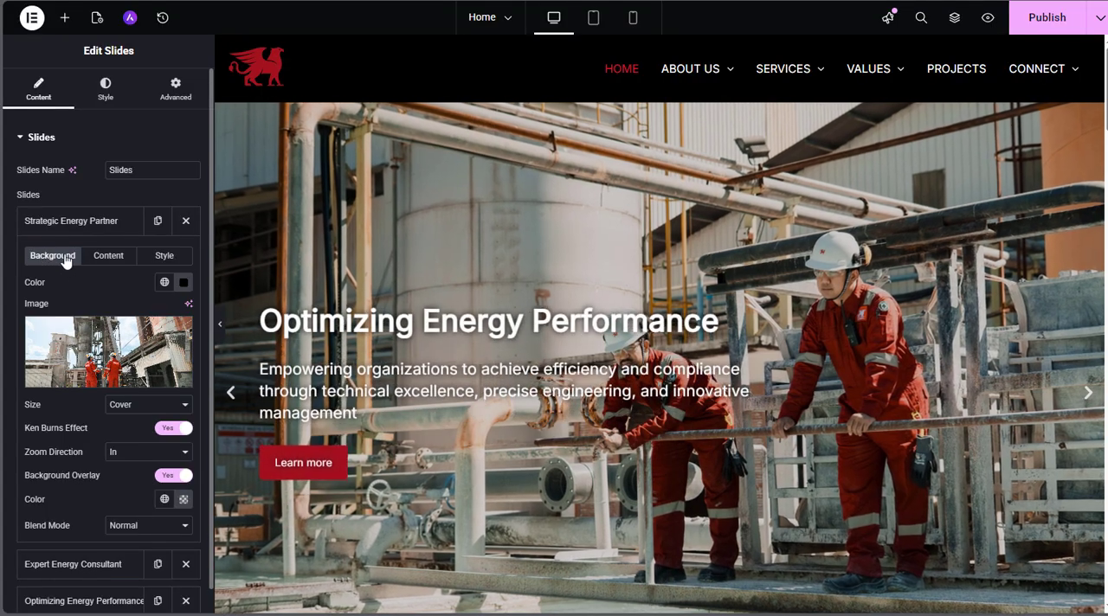
mouse_move(68, 342)
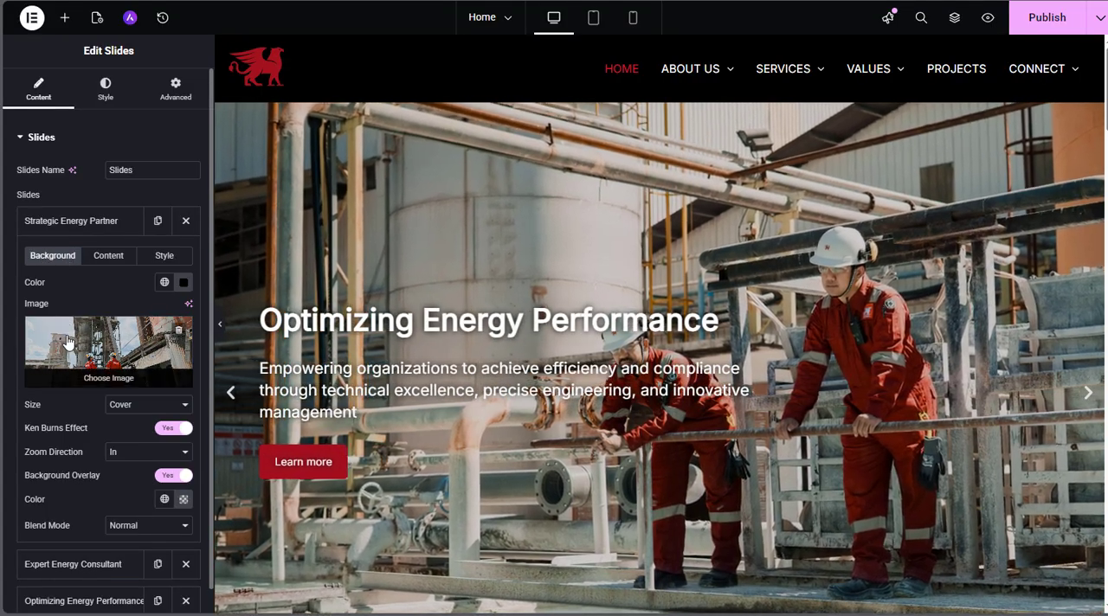
click(101, 257)
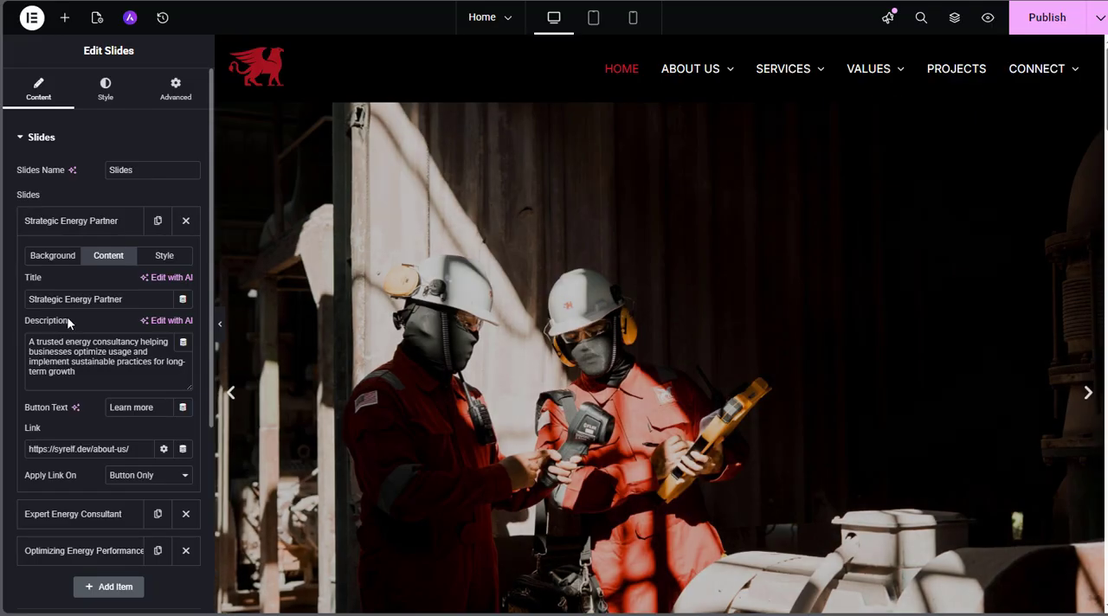
drag(127, 298, 28, 298)
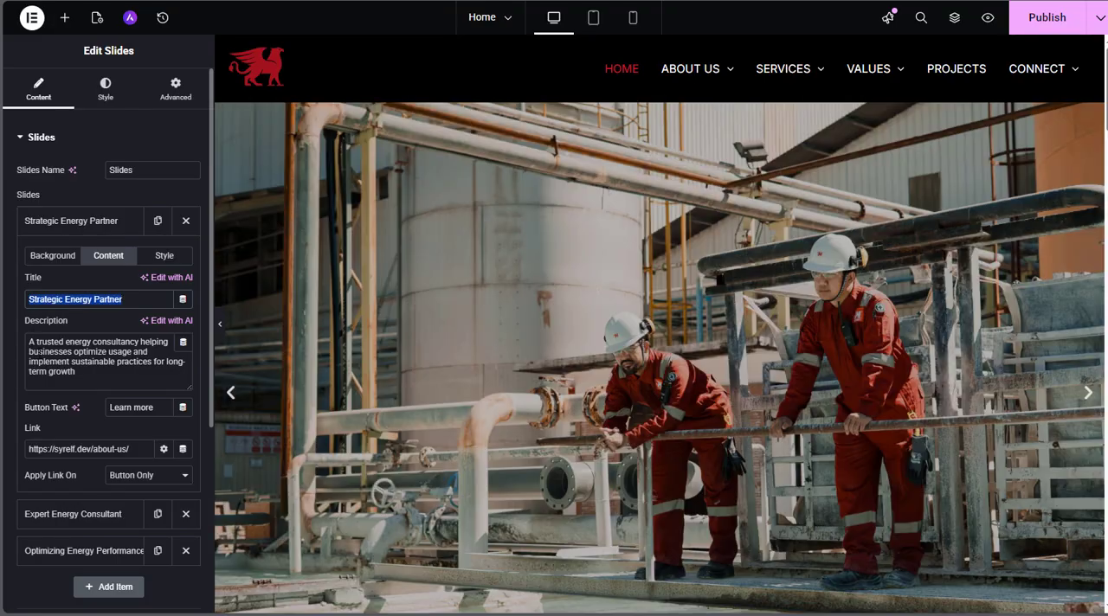
click(90, 375)
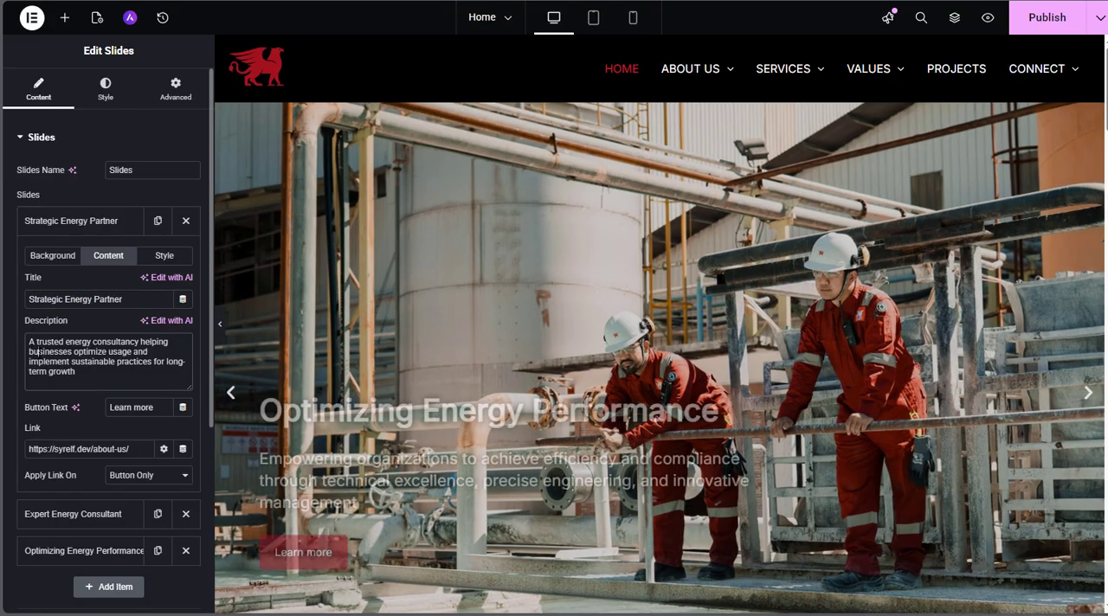
drag(90, 375, 90, 336)
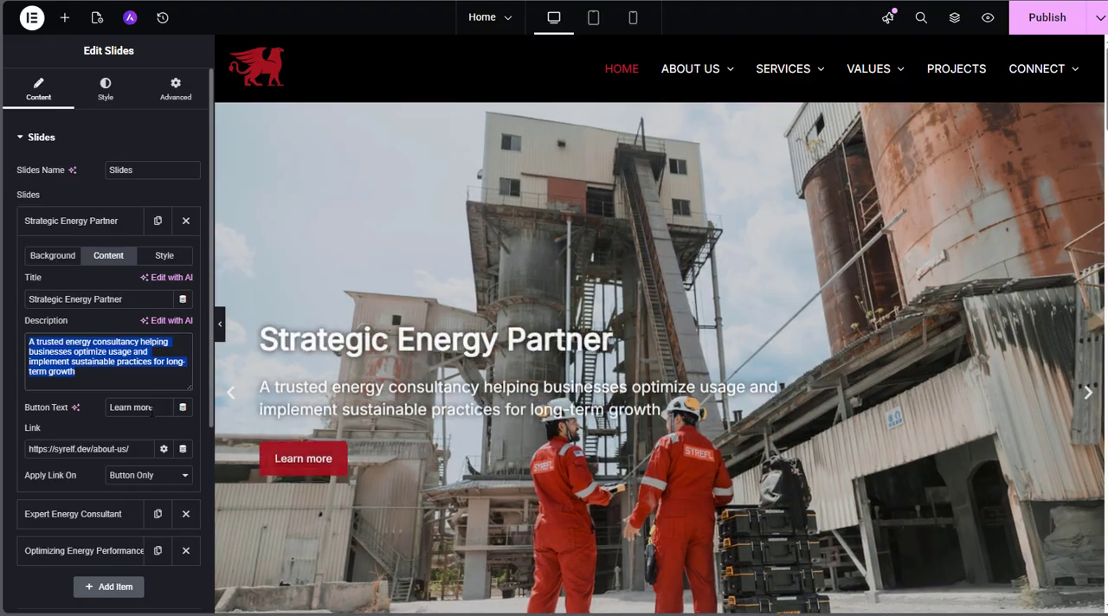
triple_click(154, 407)
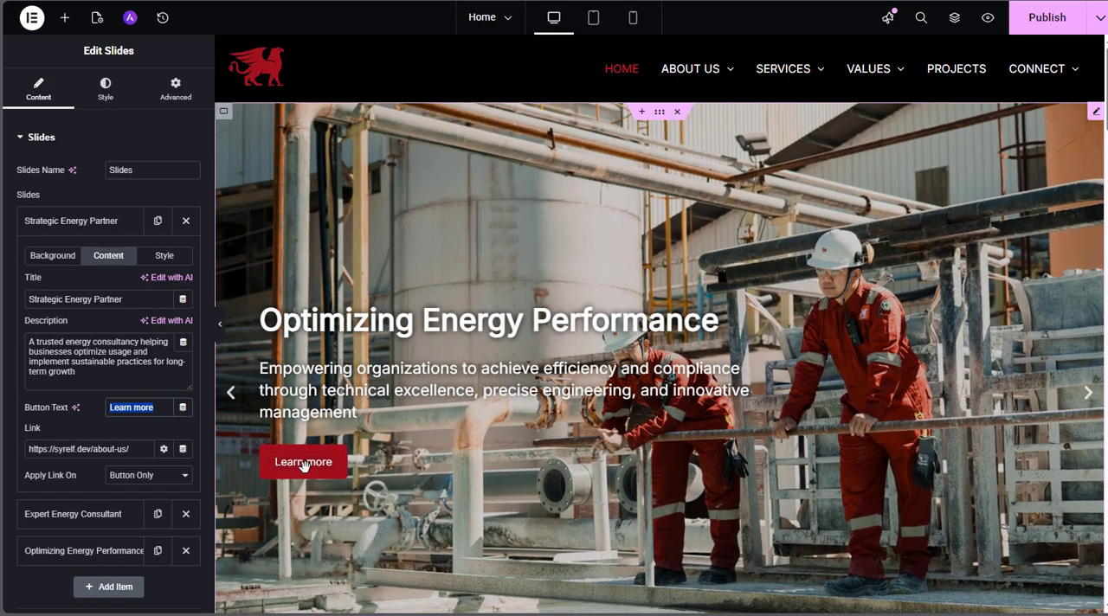
Check the link URL in the Strategic Energy Partner slide's content settings and collapse that slide
click(53, 450)
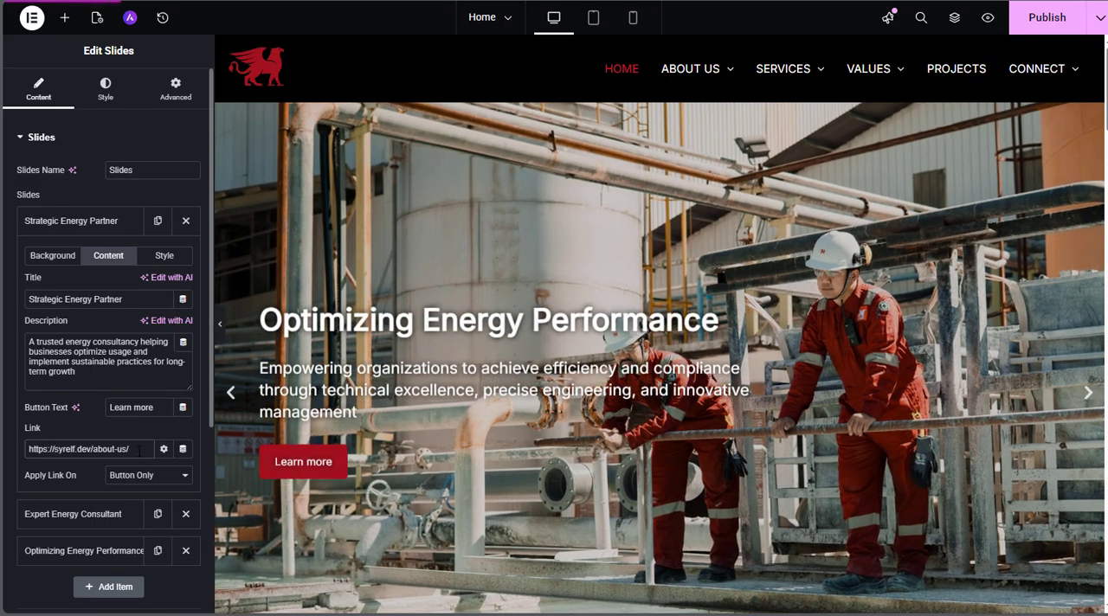
drag(133, 449, 69, 431)
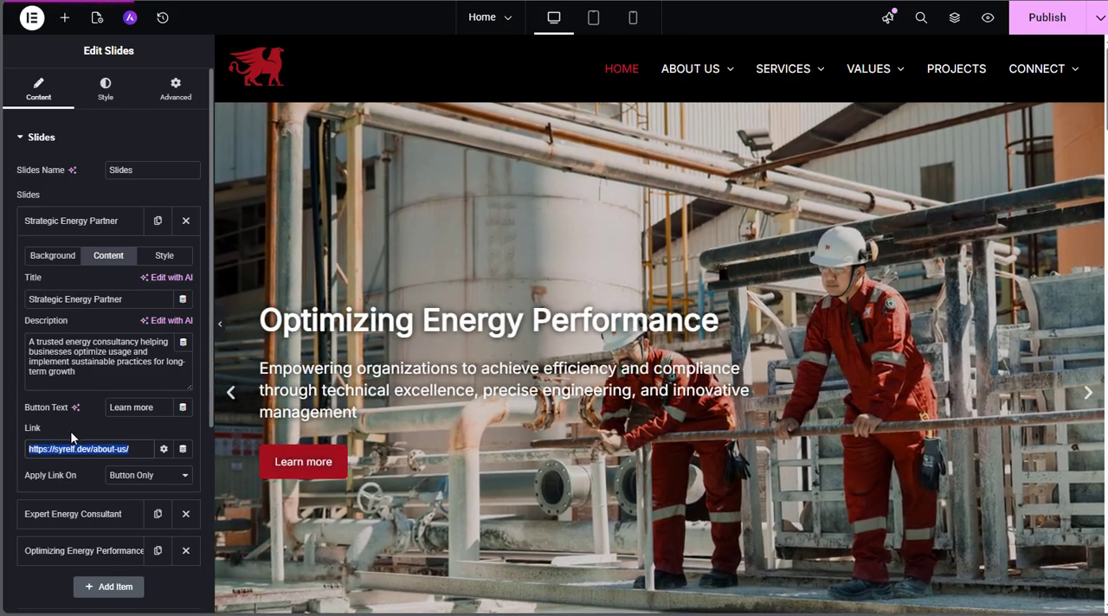
click(75, 424)
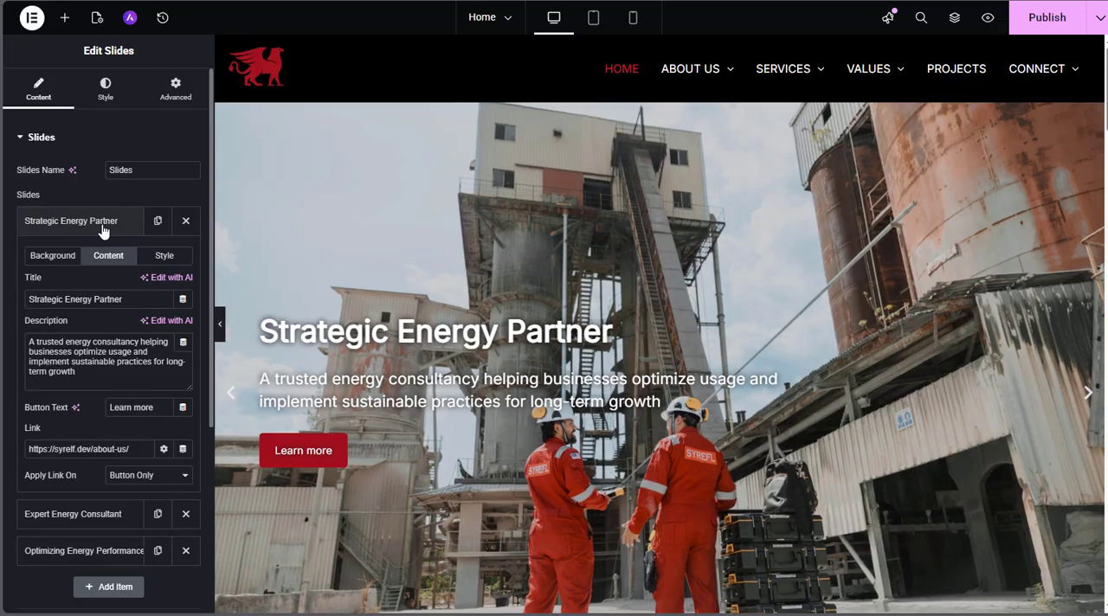
click(103, 228)
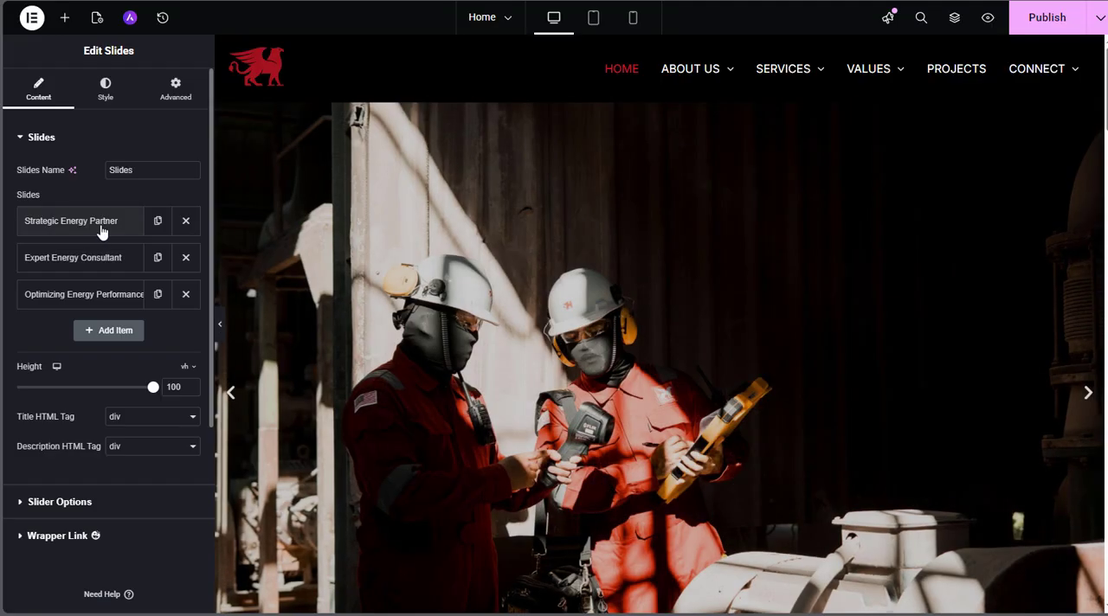
Review the Expert Energy Consultant slide's background and content settings and the Optimizing Energy Performance slide's background settings
click(45, 263)
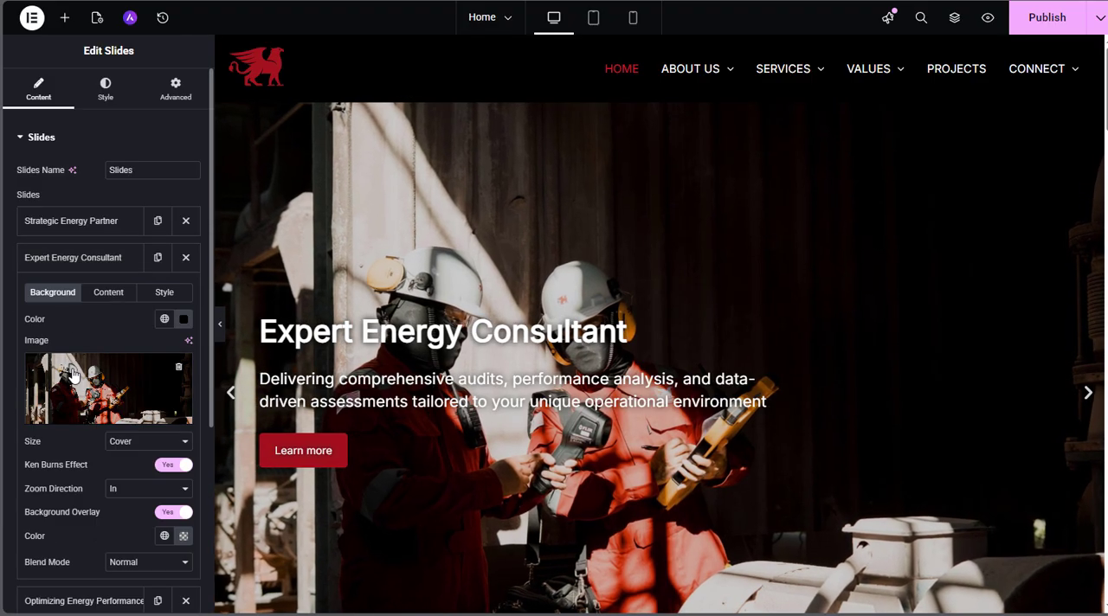
click(95, 296)
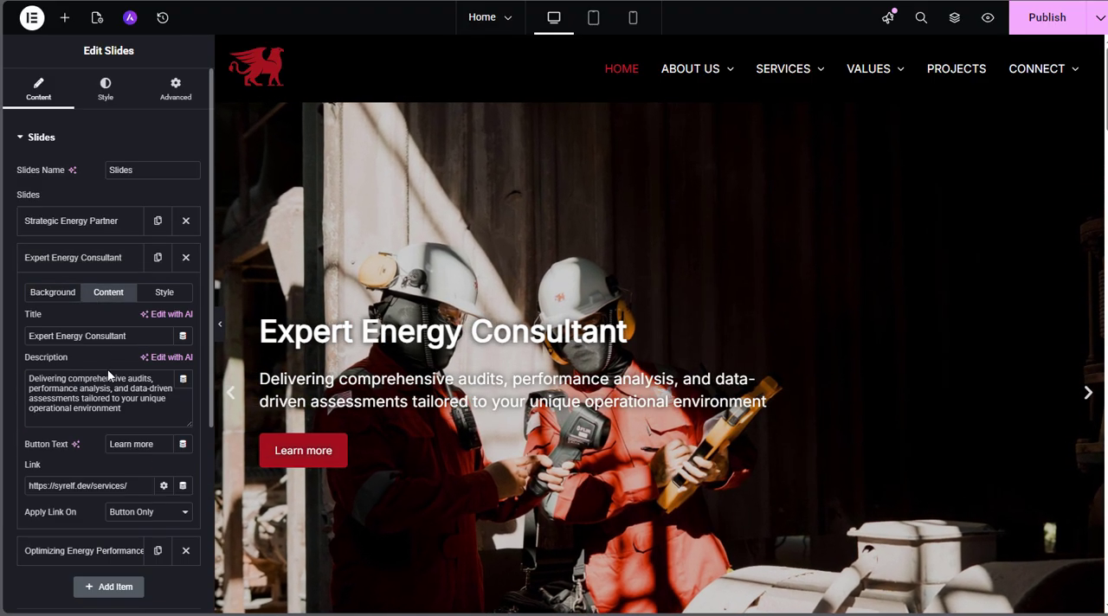
click(108, 260)
click(102, 296)
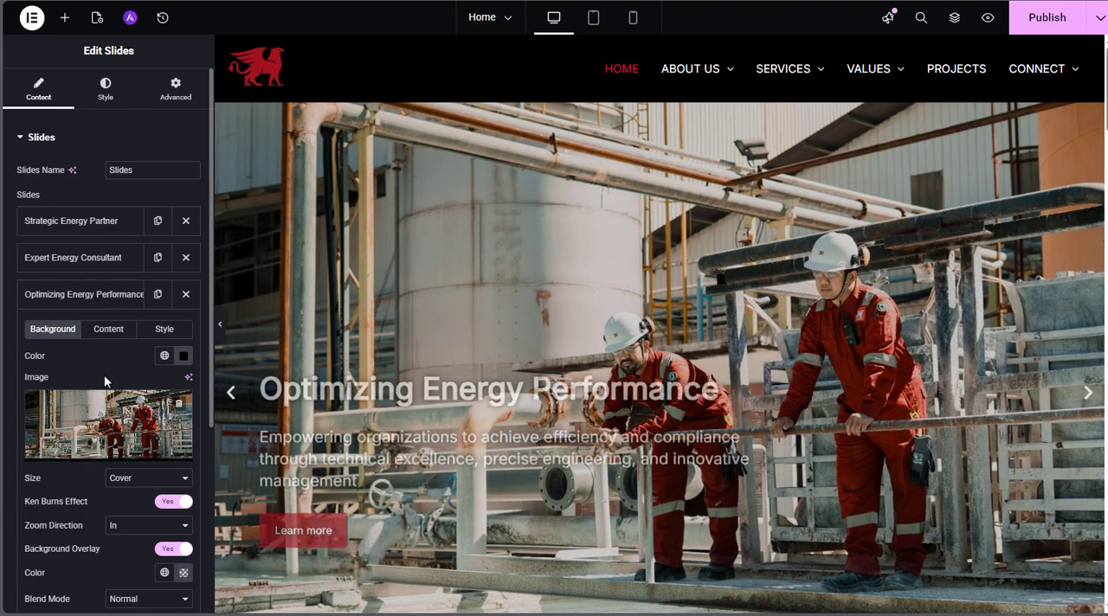
click(99, 296)
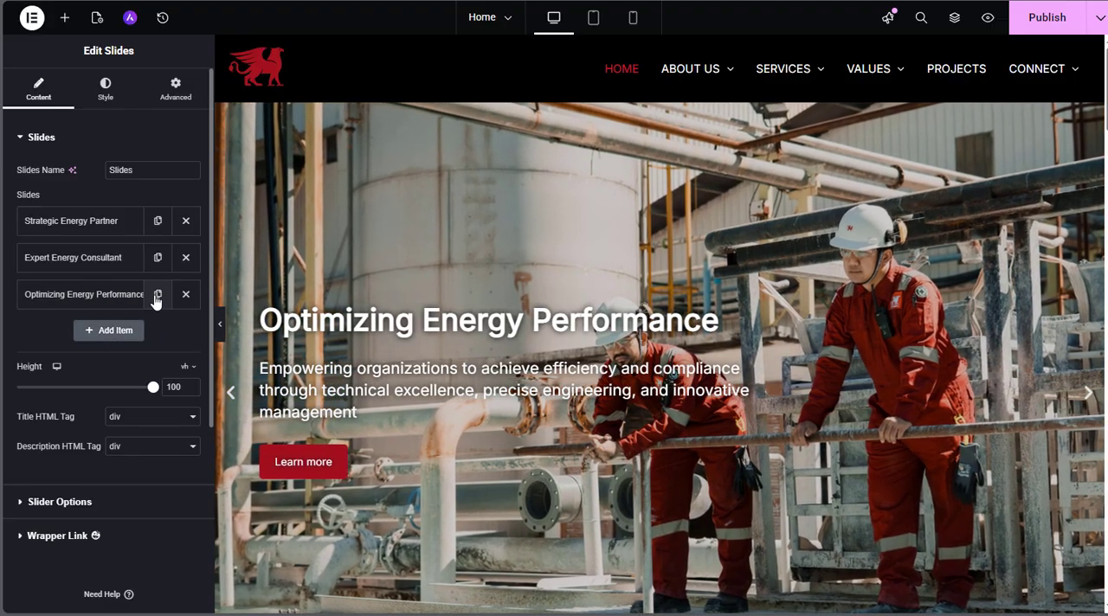
Duplicate the Optimizing Energy Performance slide and look through the copy's background and content settings
click(156, 295)
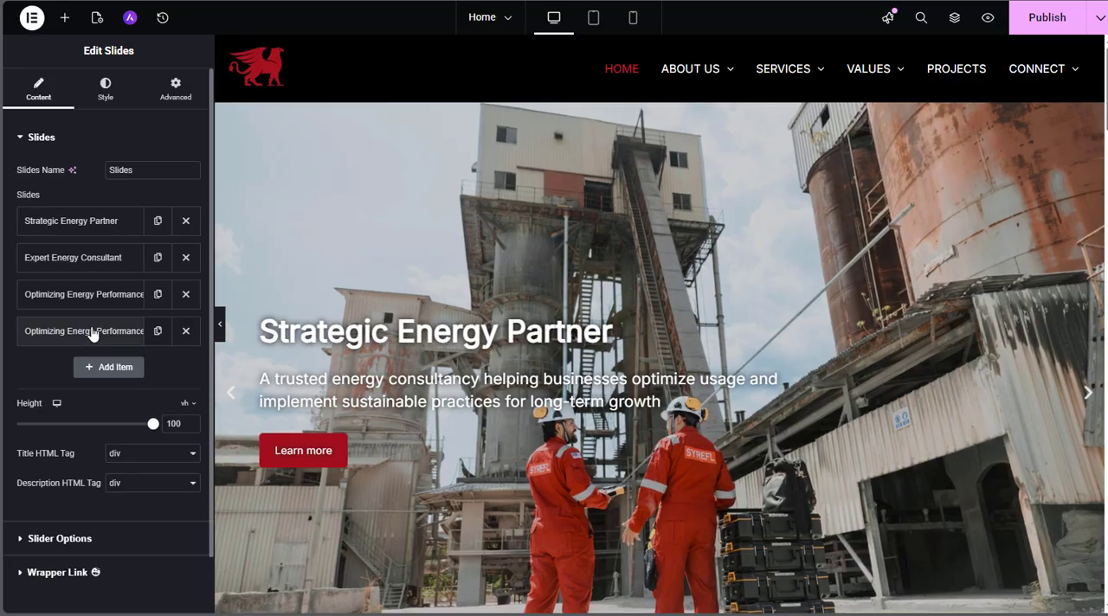
click(90, 332)
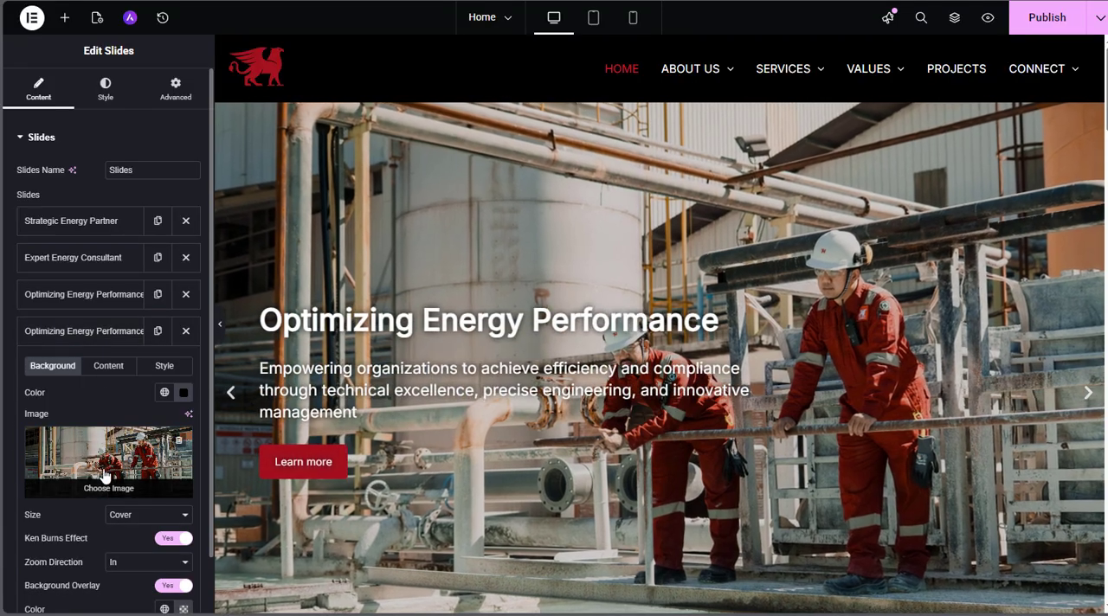
click(101, 370)
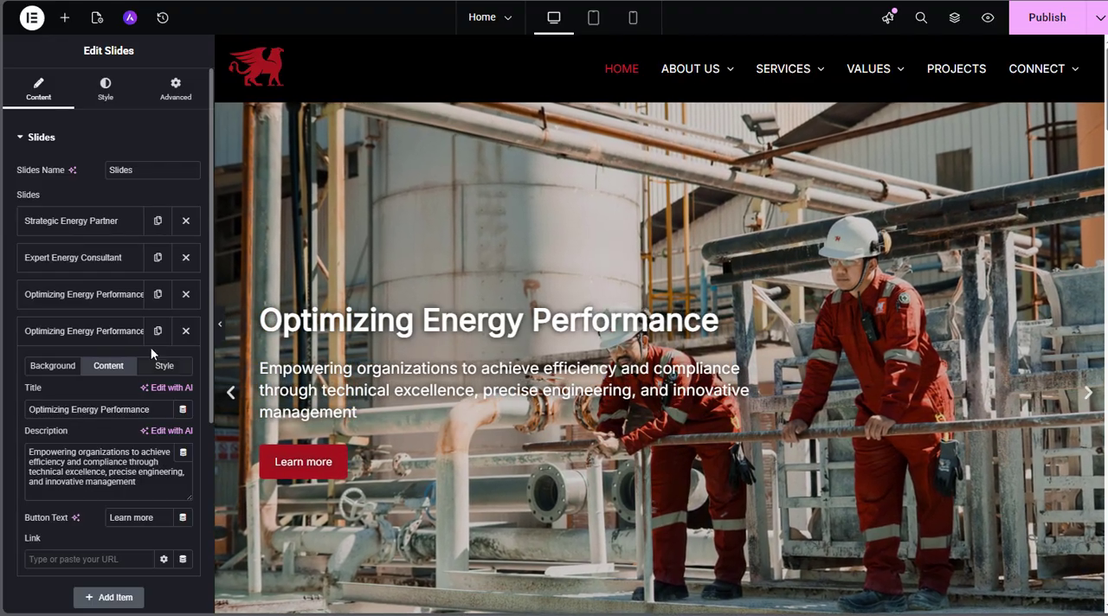
click(113, 336)
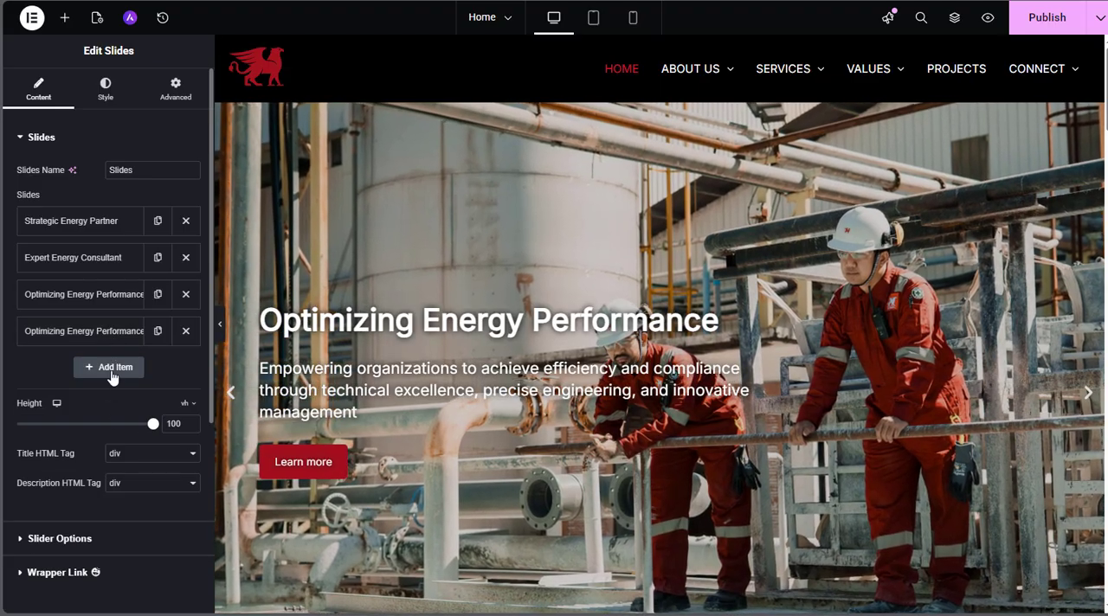
Add a new blank slide at the end of the slider and look over its settings
click(113, 369)
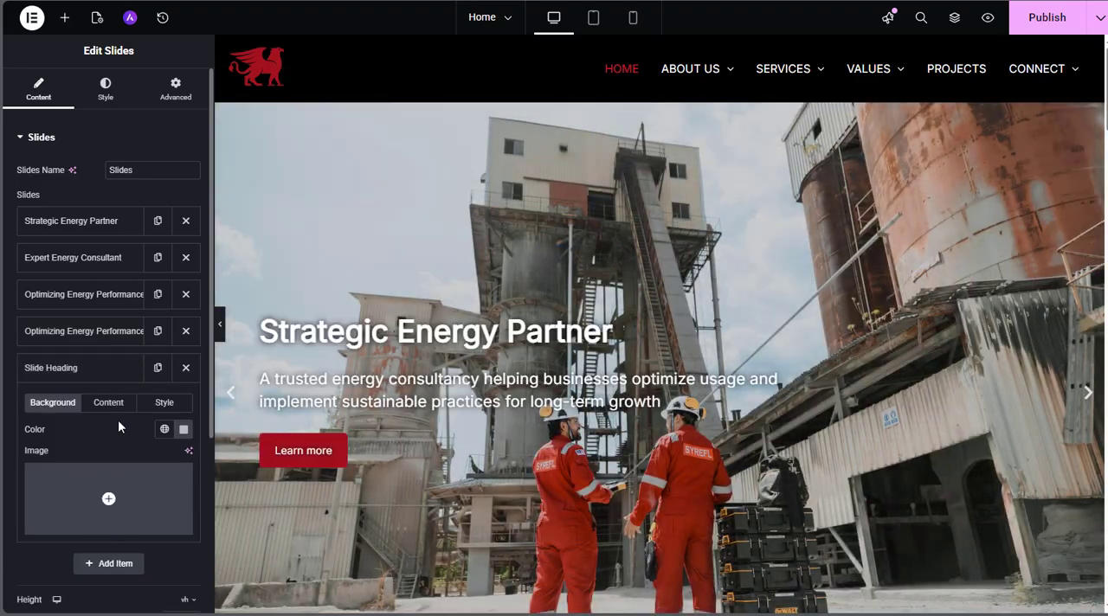
scroll(119, 415, down, 1)
scroll(97, 528, down, 2)
scroll(91, 550, up, 3)
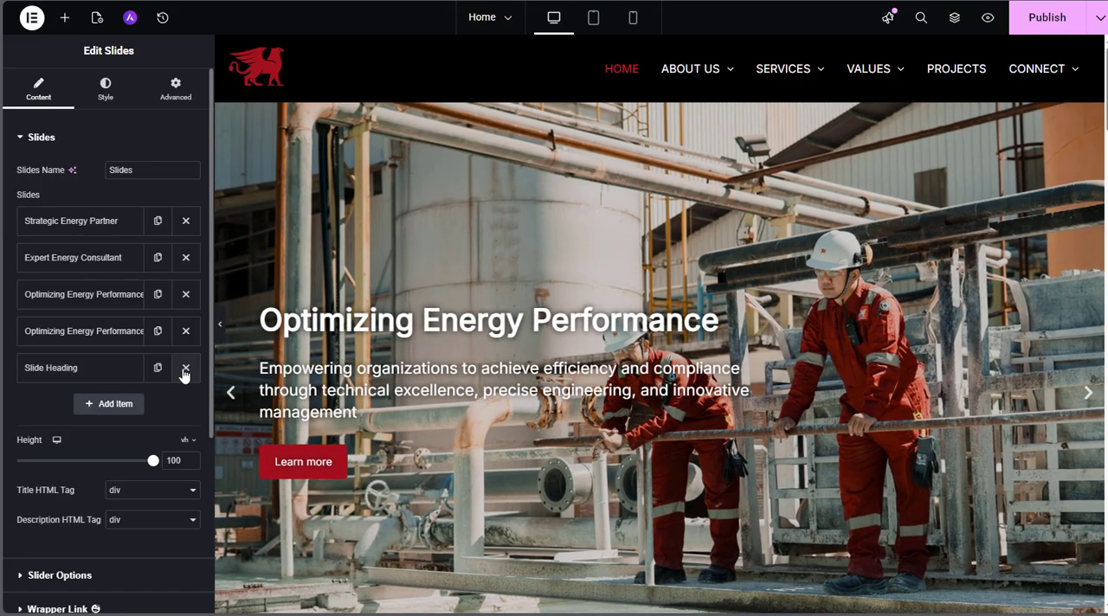
Delete the blank Slide Heading item and the duplicated Optimizing Energy Performance slide
click(185, 369)
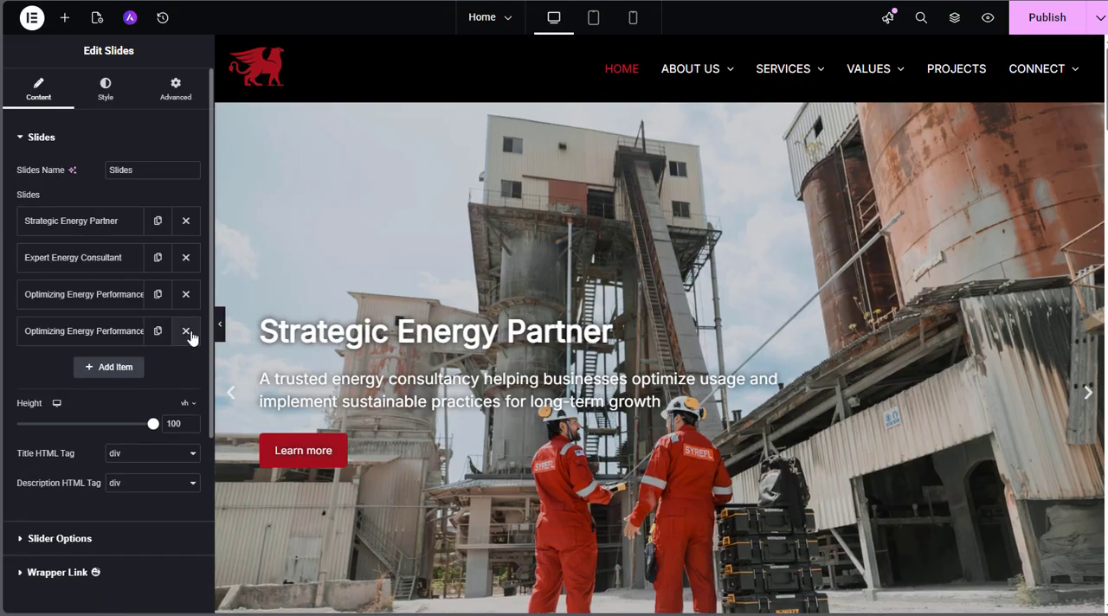
click(185, 331)
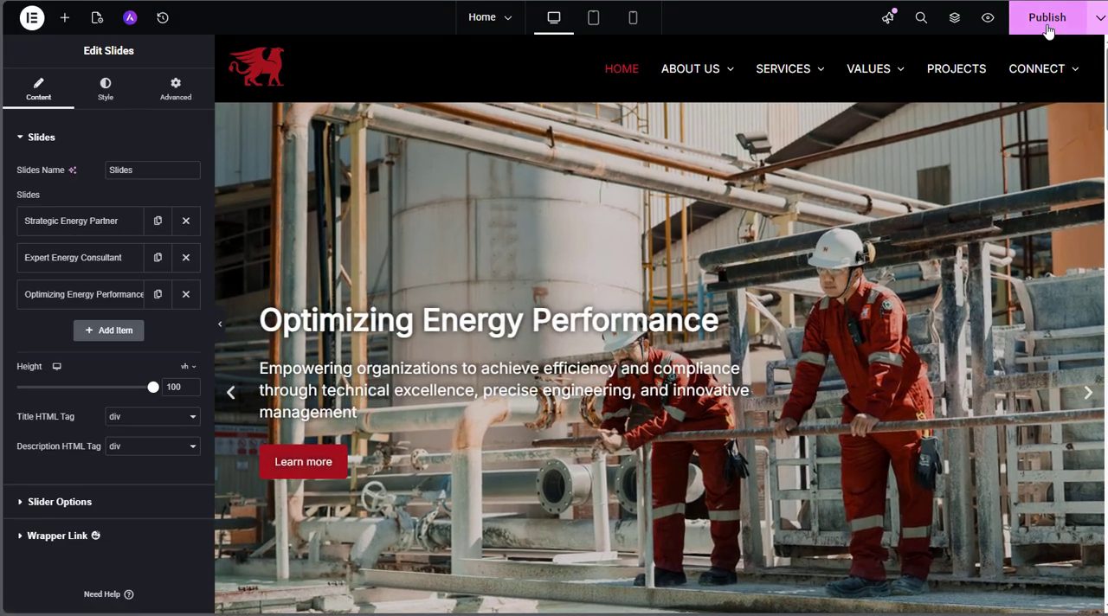
Publish the changes to the Home page
click(1046, 31)
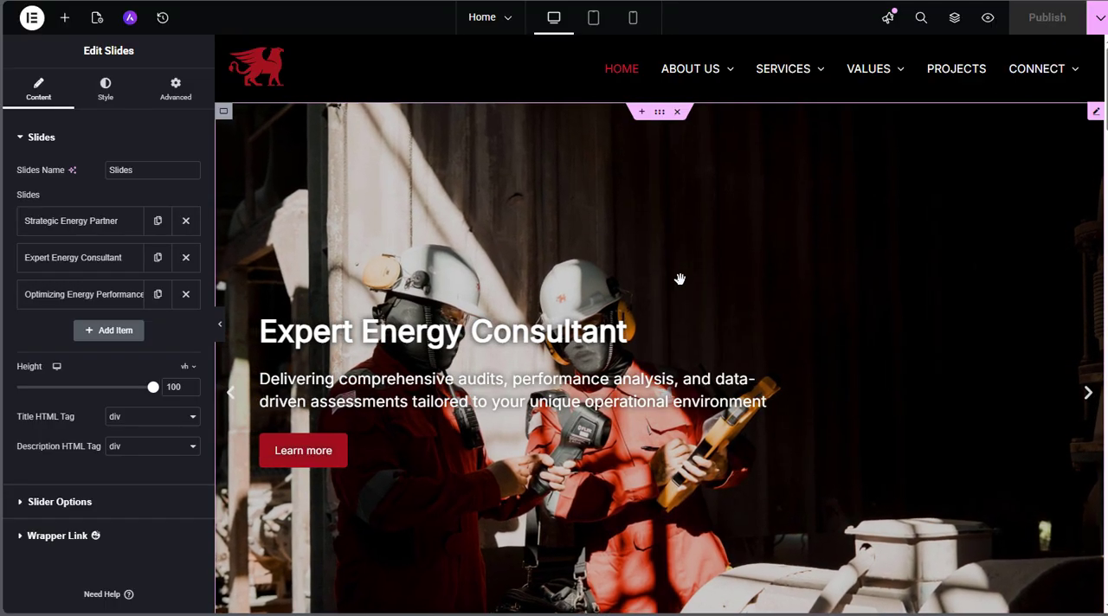
Open the Our Services heading for editing and try out a one-letter change in its title text
scroll(680, 278, down, 3)
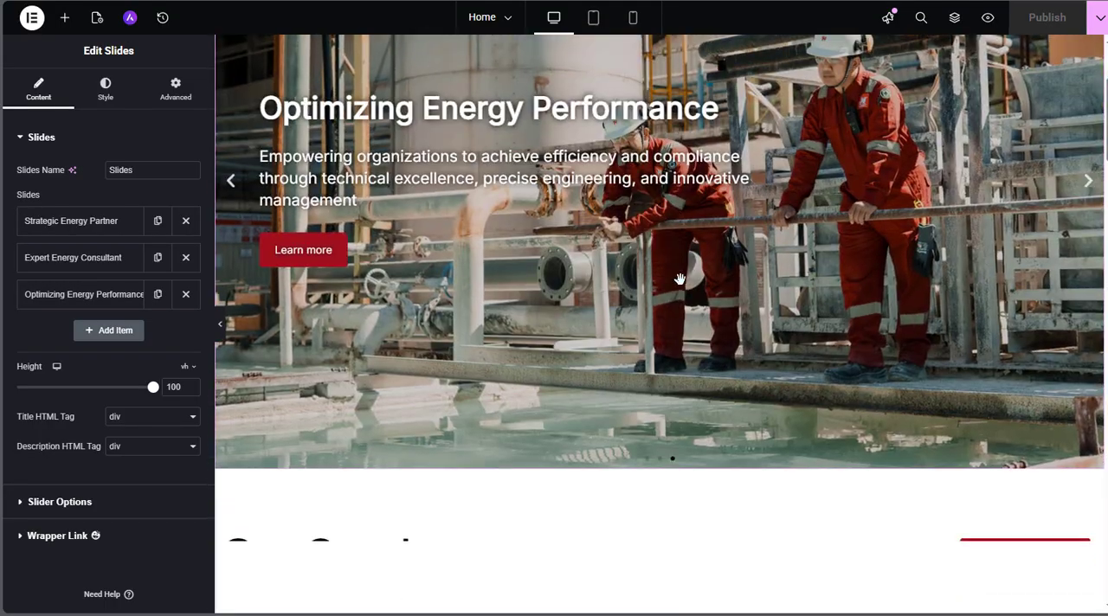
scroll(680, 278, down, 5)
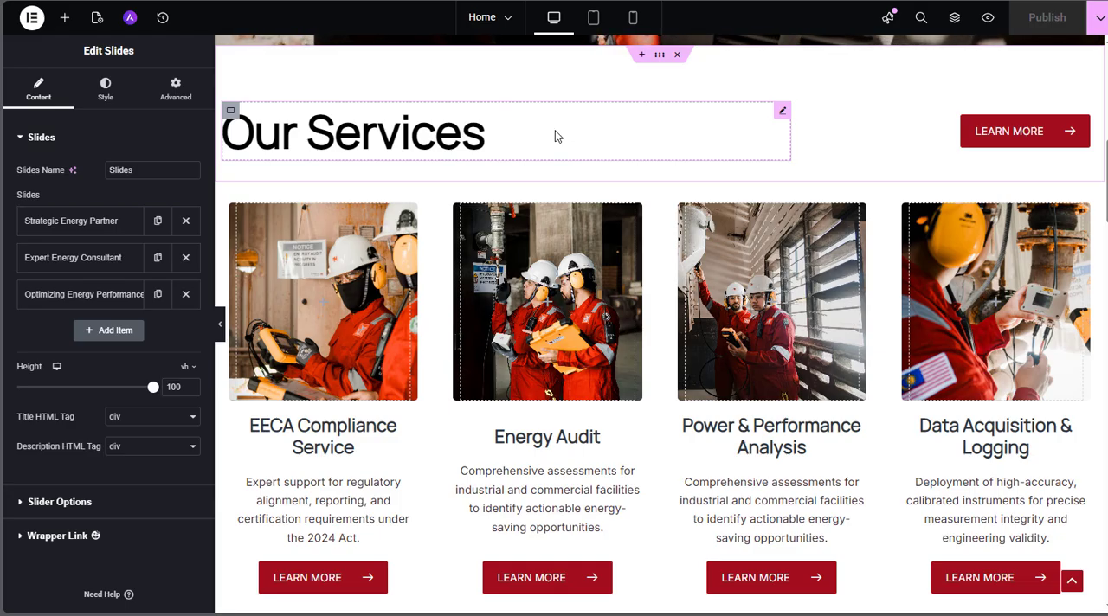
click(507, 142)
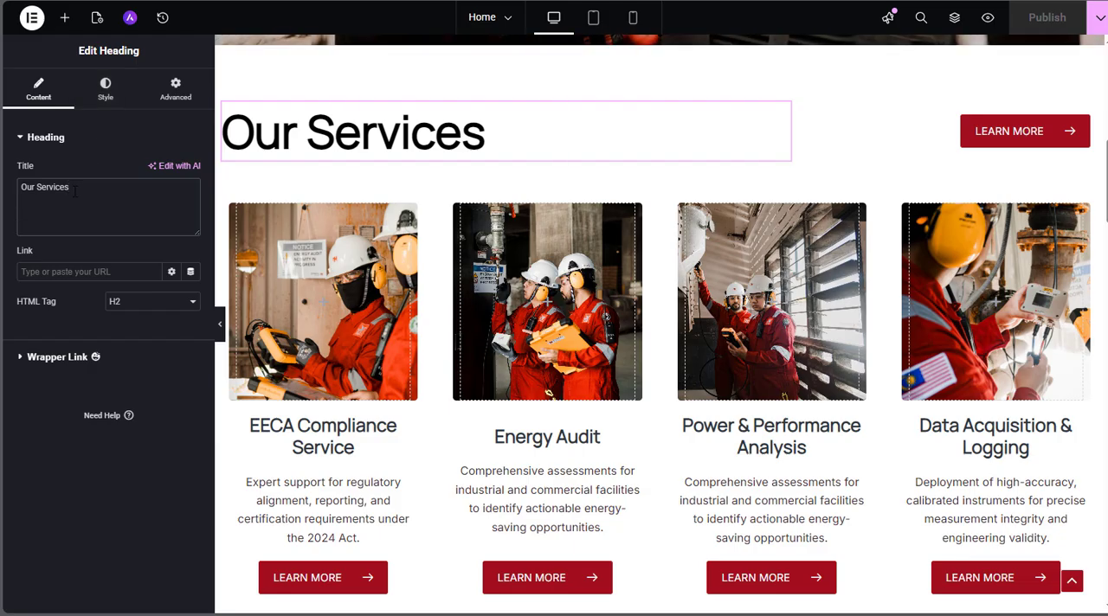
drag(75, 191, 45, 192)
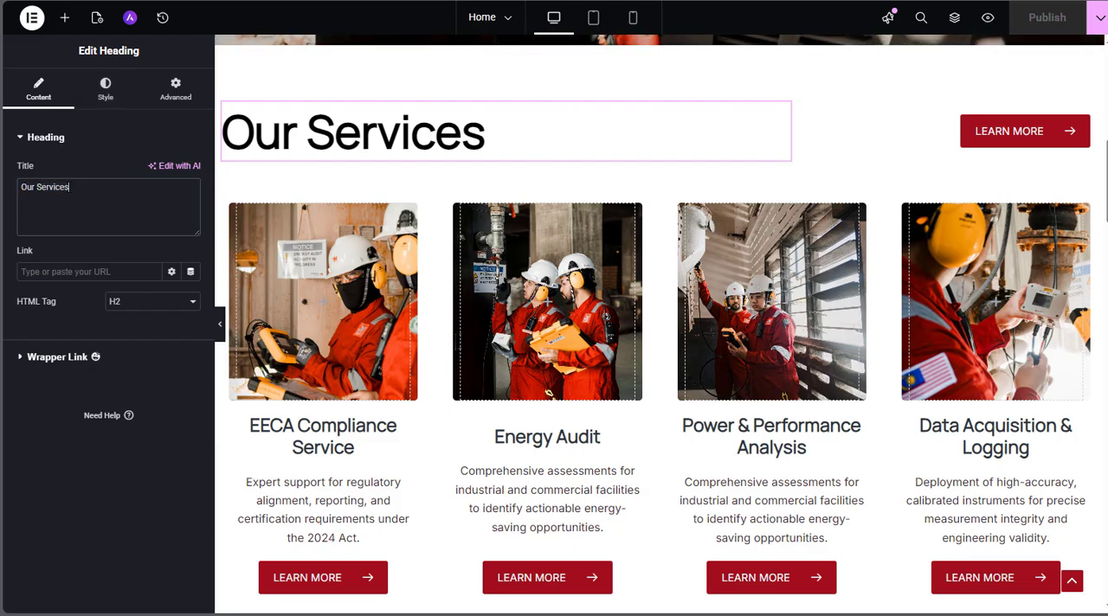
text(s)
key(BackSpace)
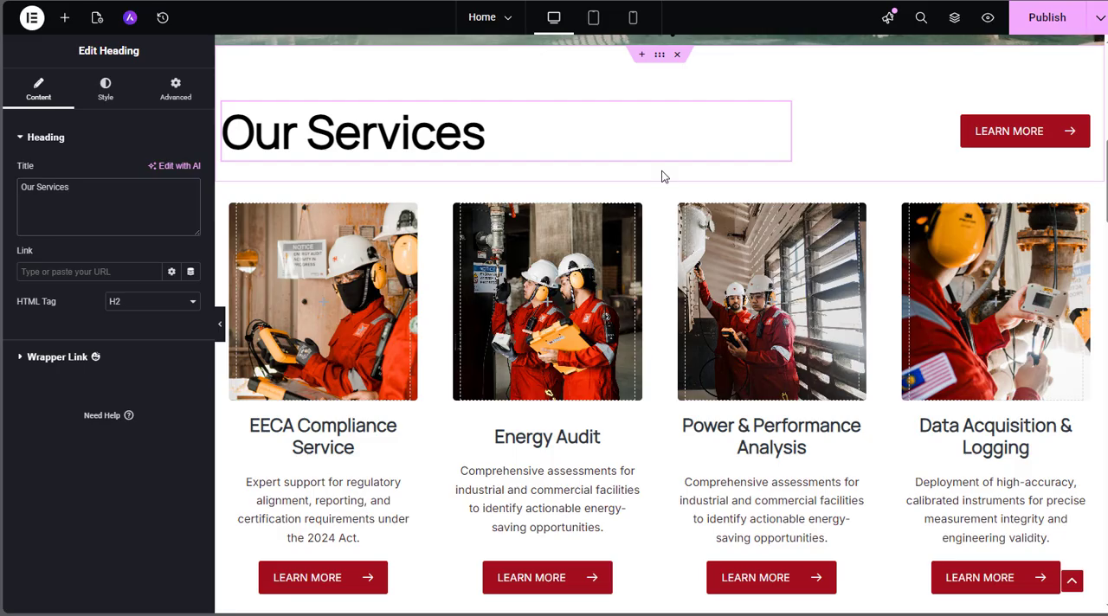
Open the Learn More button beside the Our Services heading and examine its text and link settings
click(1081, 126)
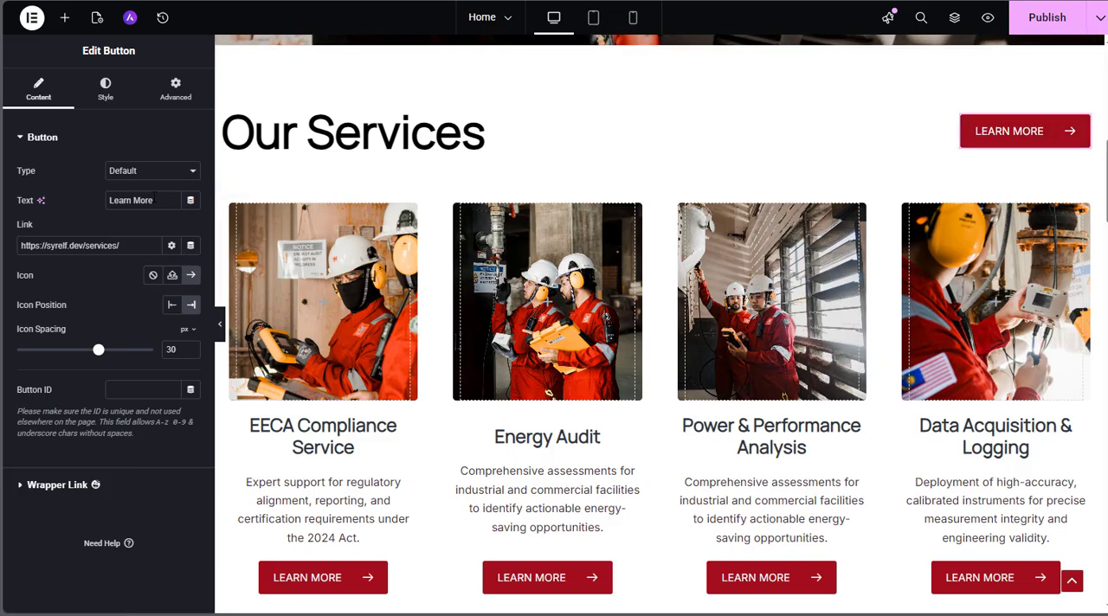
drag(153, 200, 107, 200)
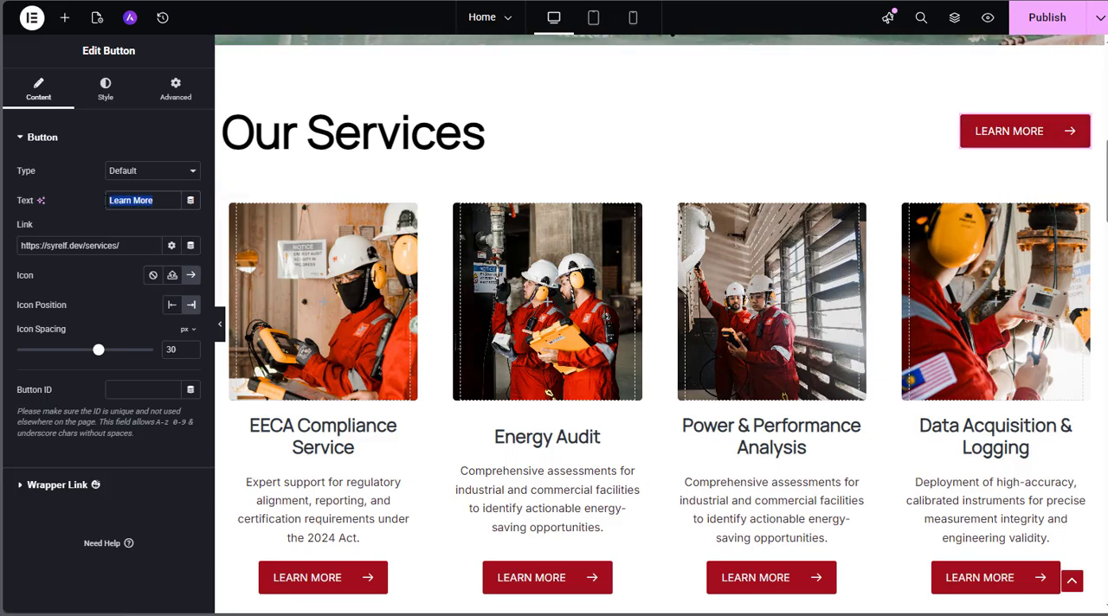
click(104, 245)
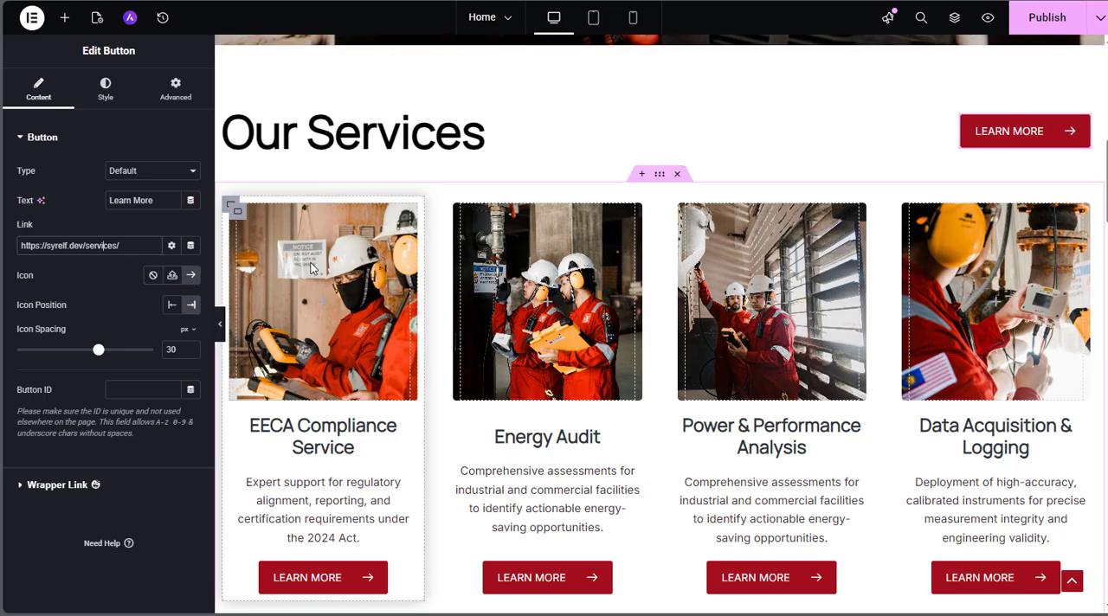
Set the background image of the EECA Compliance Service card's image container to Photo-1.jpg from the media library
scroll(311, 267, down, 1)
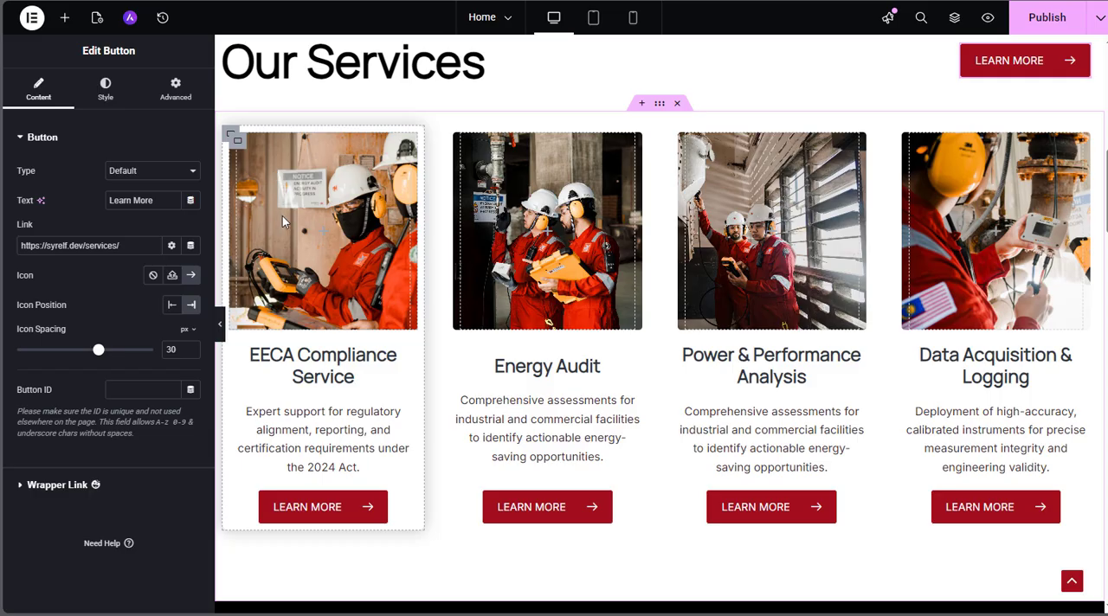
click(237, 141)
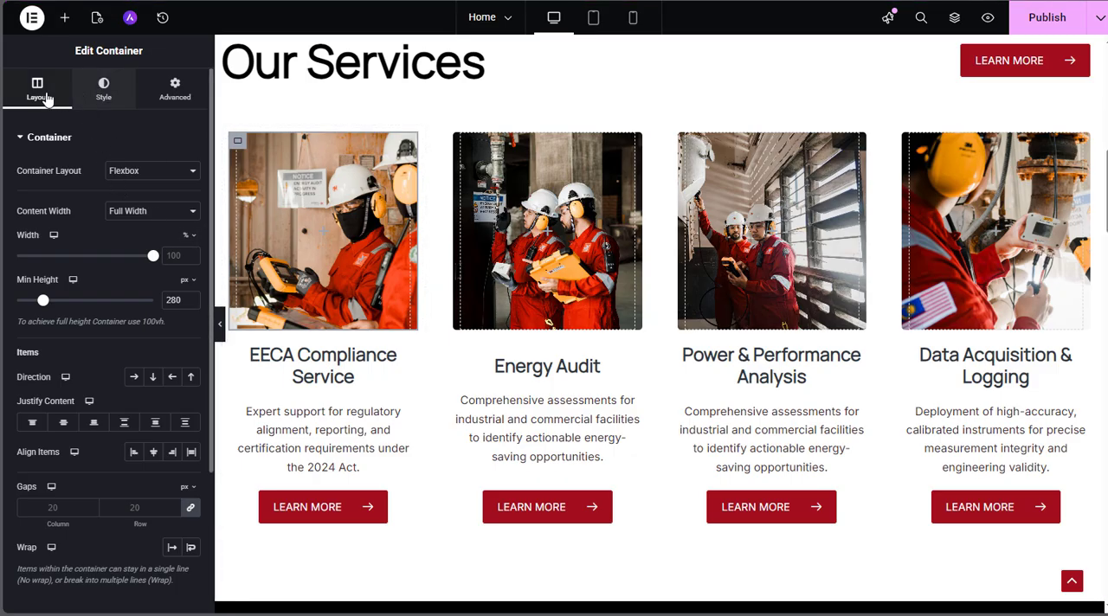
click(102, 95)
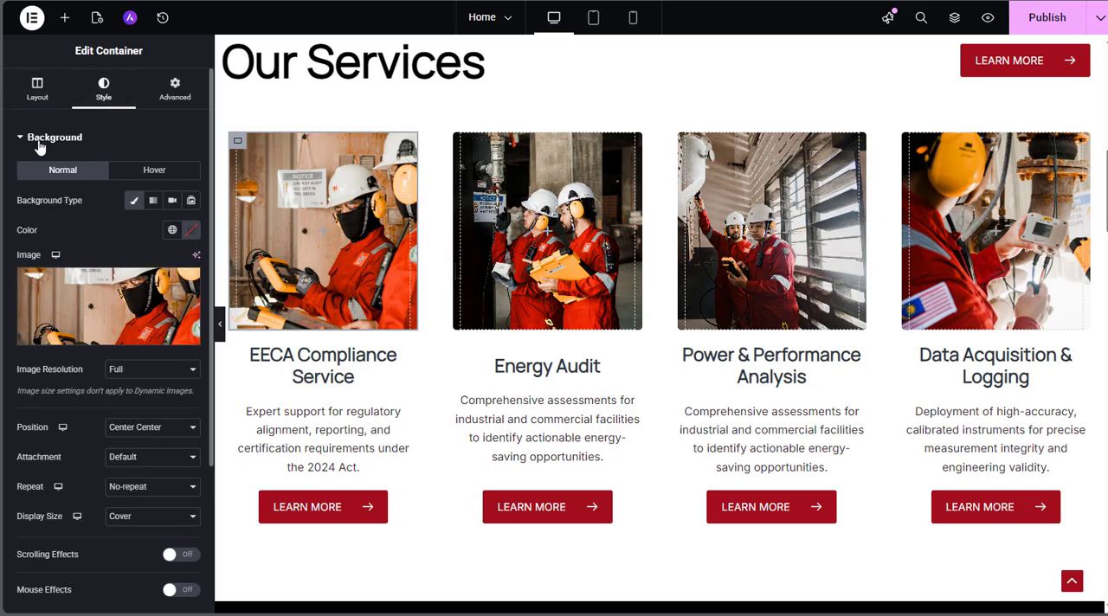
mouse_move(183, 296)
click(90, 308)
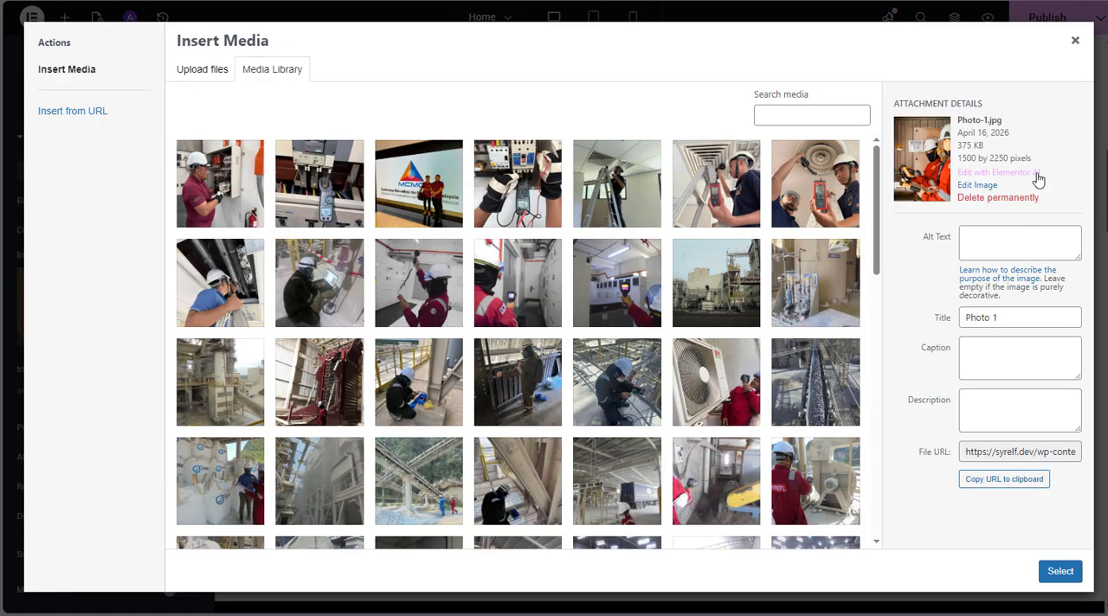
click(1075, 577)
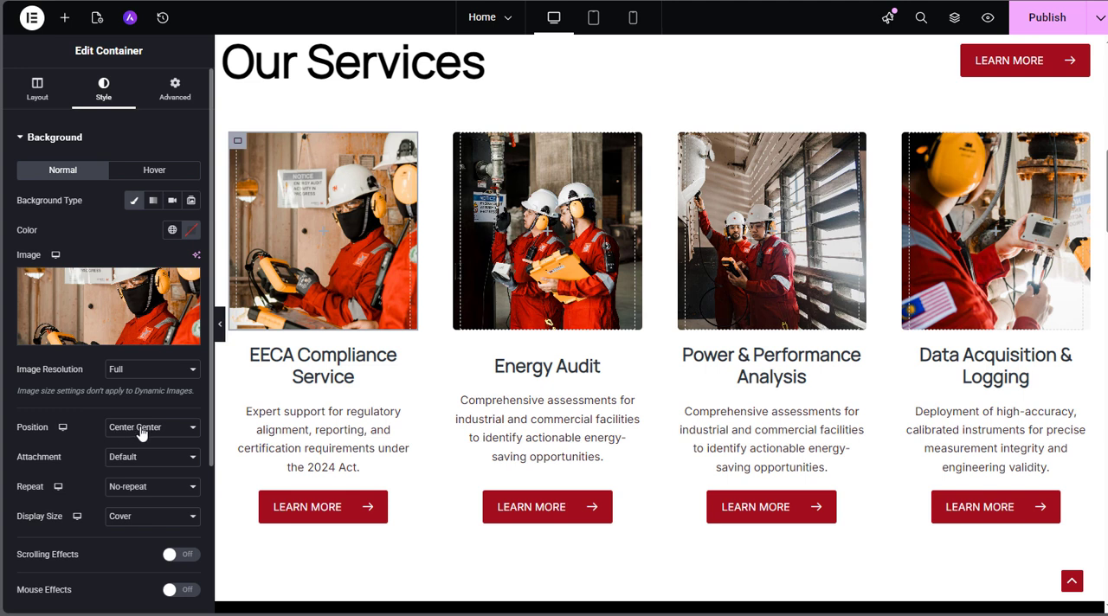
Try the Center Right position for the EECA Compliance Service background image, and return it to Center Center
click(179, 434)
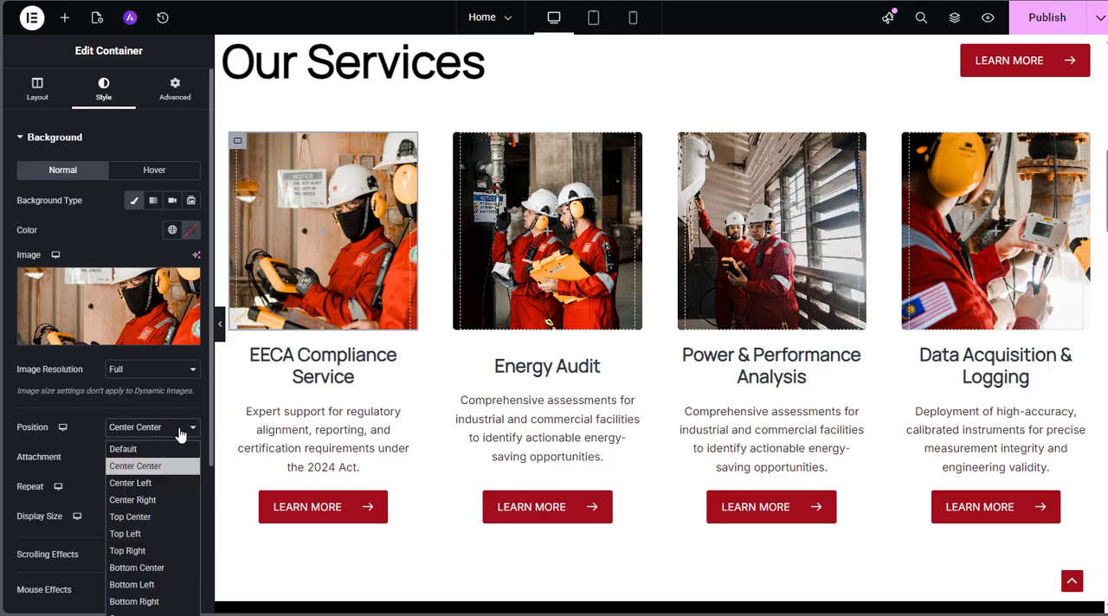
click(167, 499)
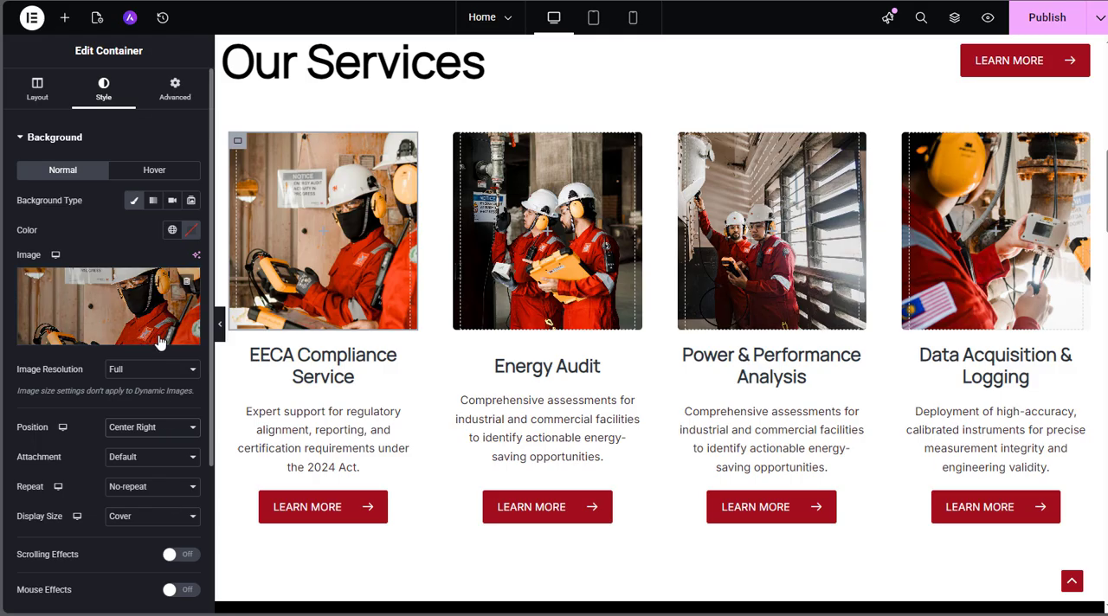
click(181, 432)
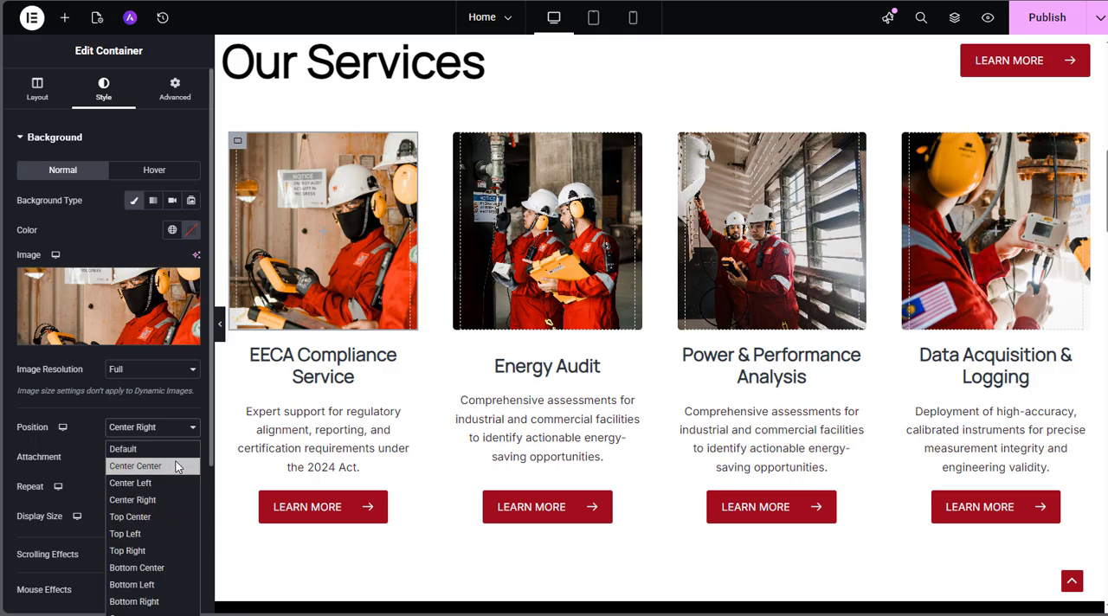
click(176, 466)
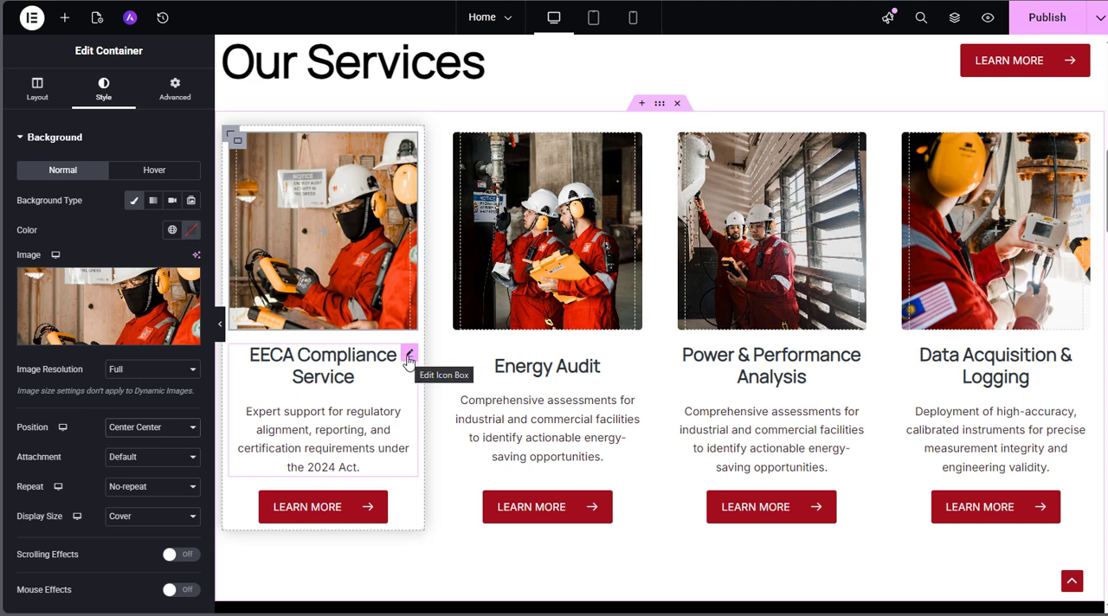
Open the EECA Compliance Service icon box and examine its title, description and the description's typography settings
click(408, 357)
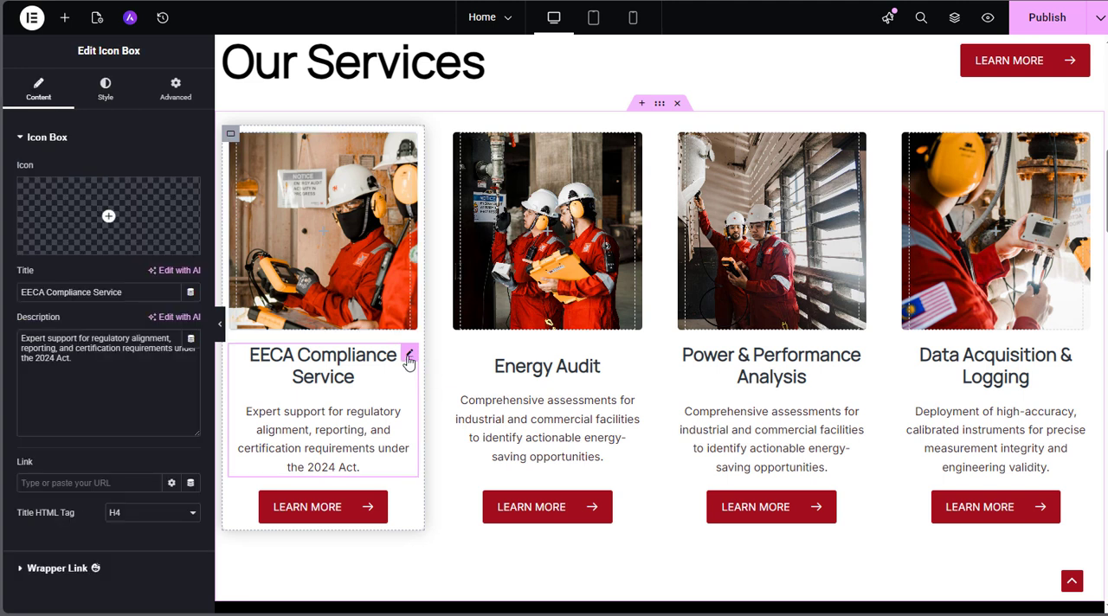
click(134, 292)
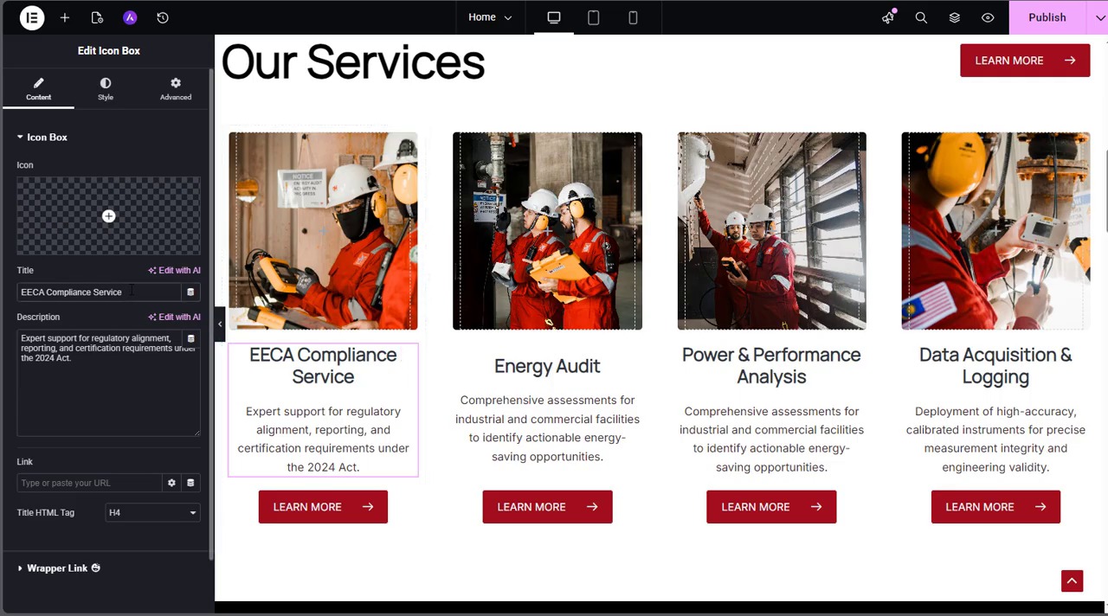
click(77, 360)
click(104, 91)
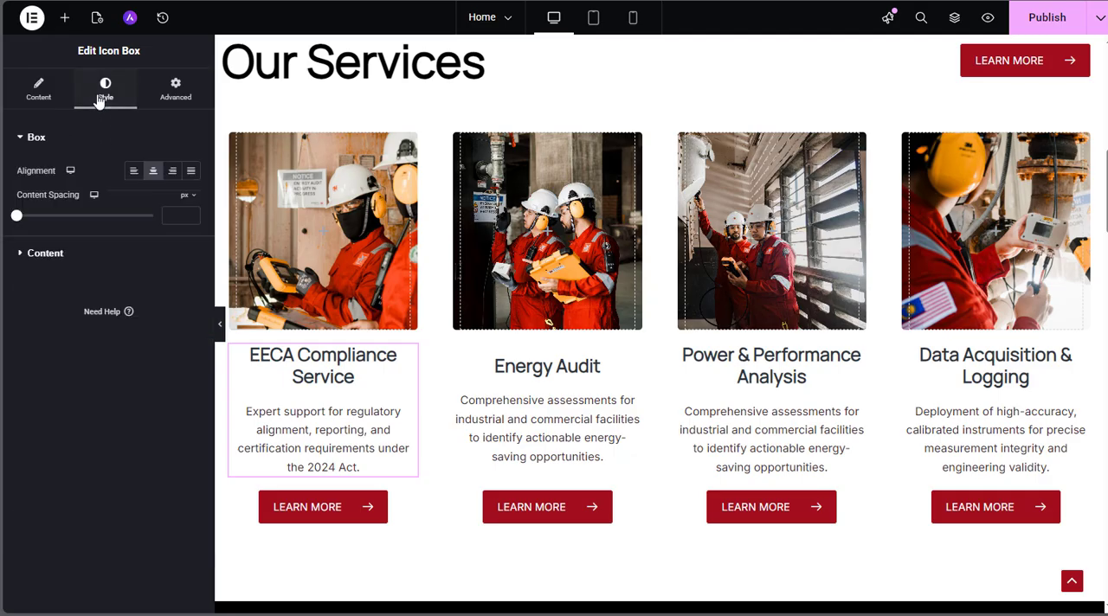
click(50, 256)
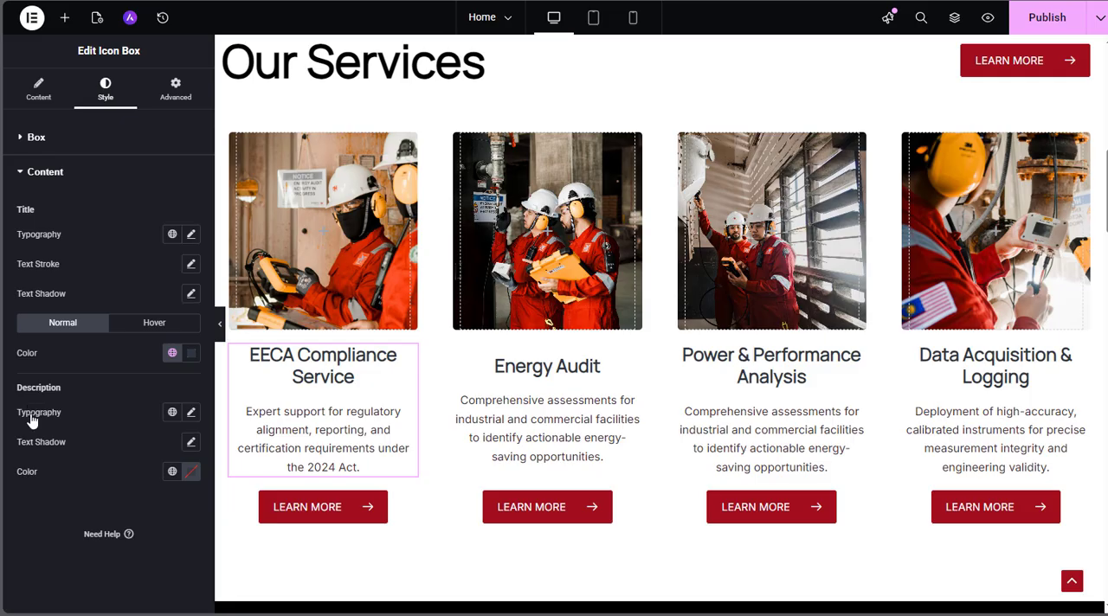
click(191, 413)
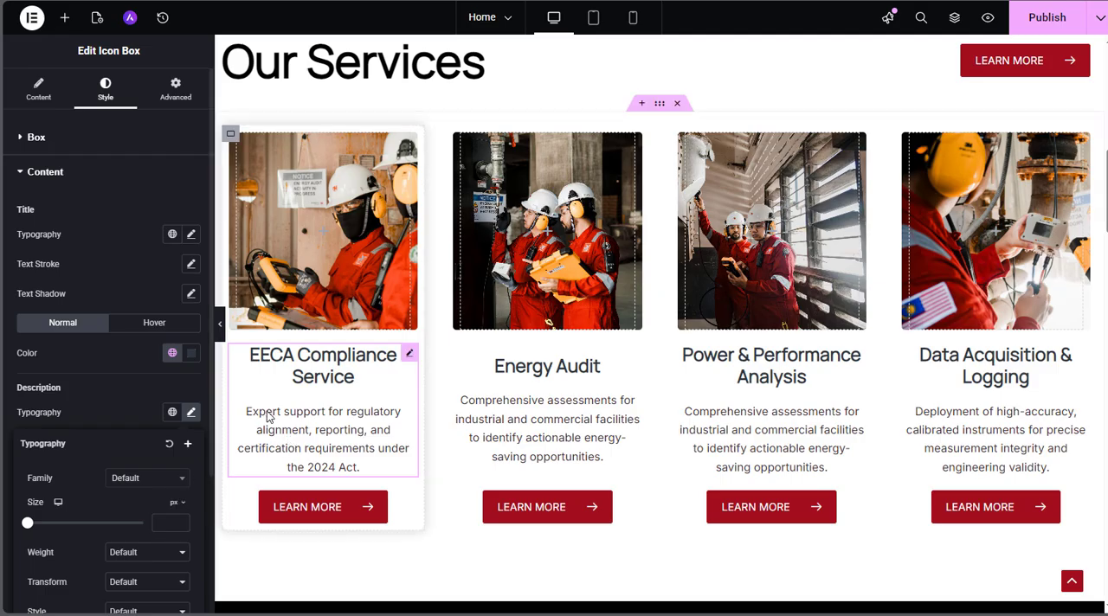
click(32, 95)
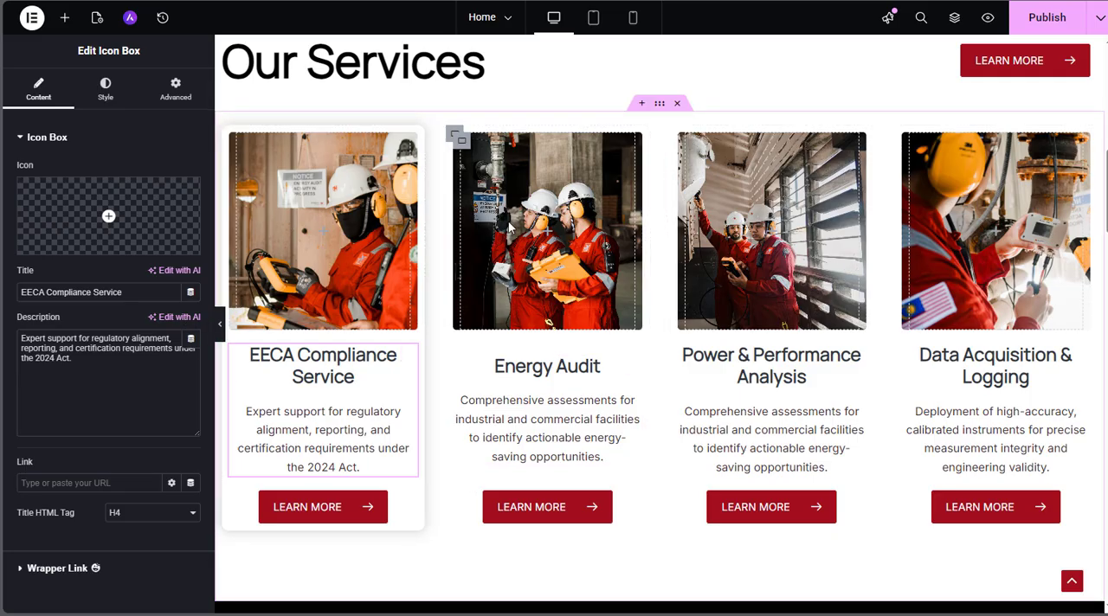
Examine the Energy Audit card's editable settings: the image container's background, the icon box texts and the Learn More button's link
click(457, 139)
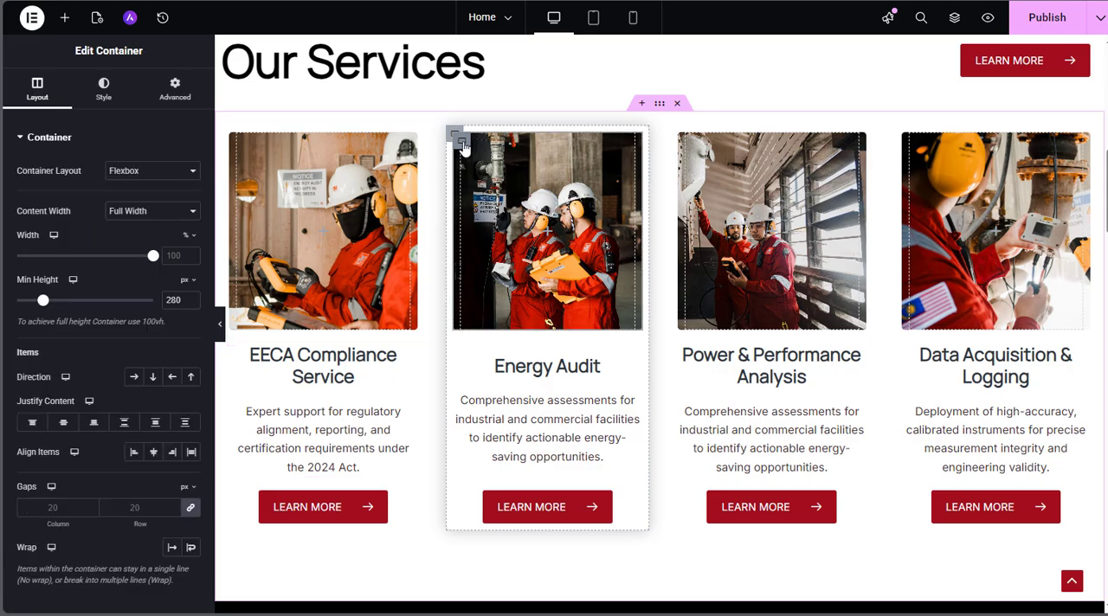
click(104, 91)
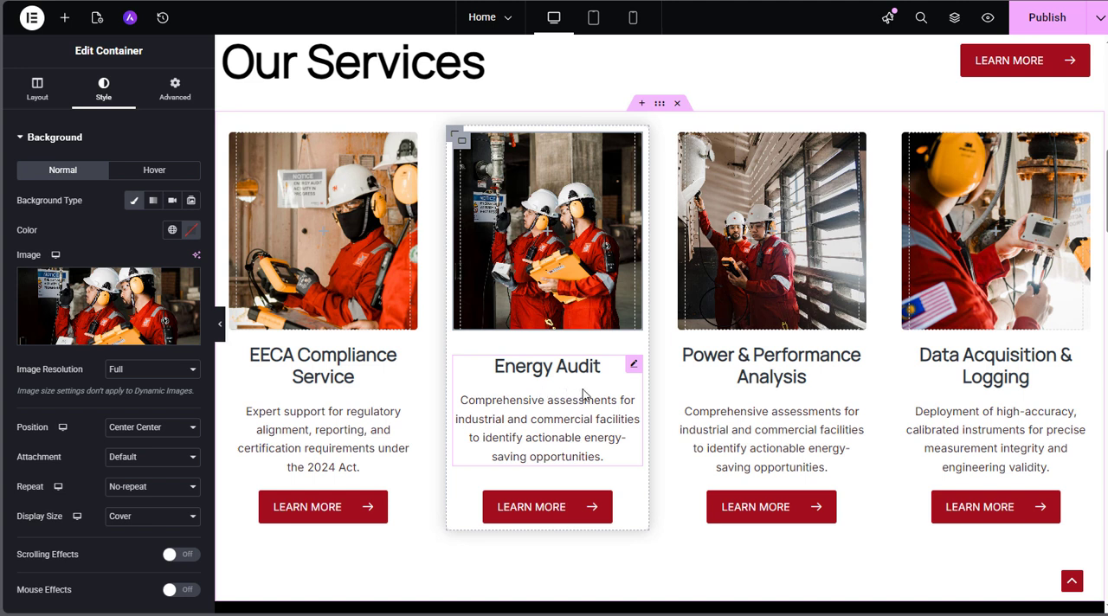
click(634, 367)
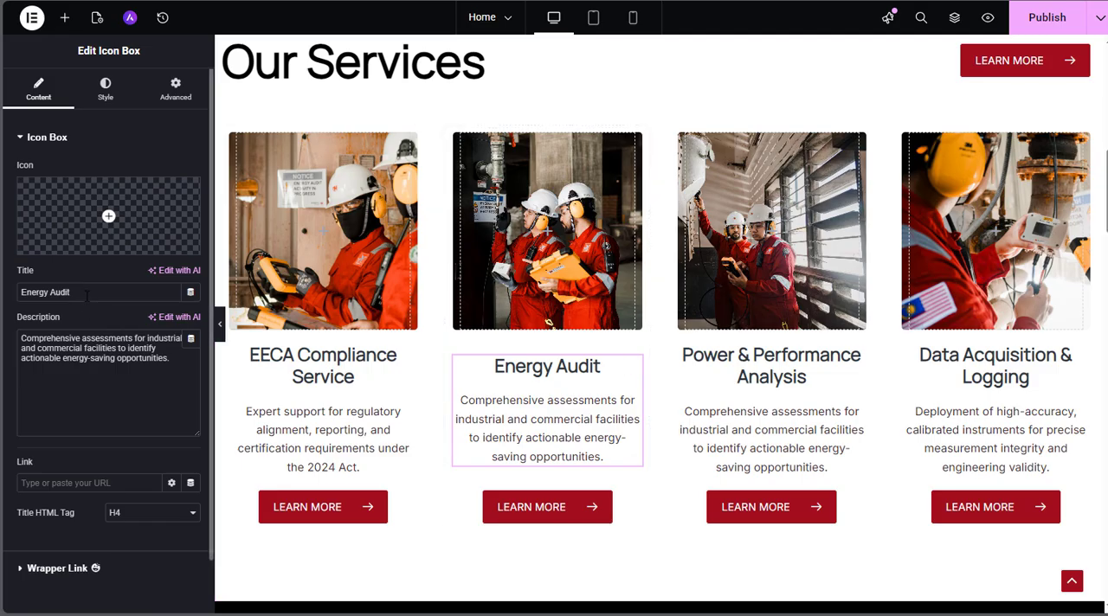
click(105, 358)
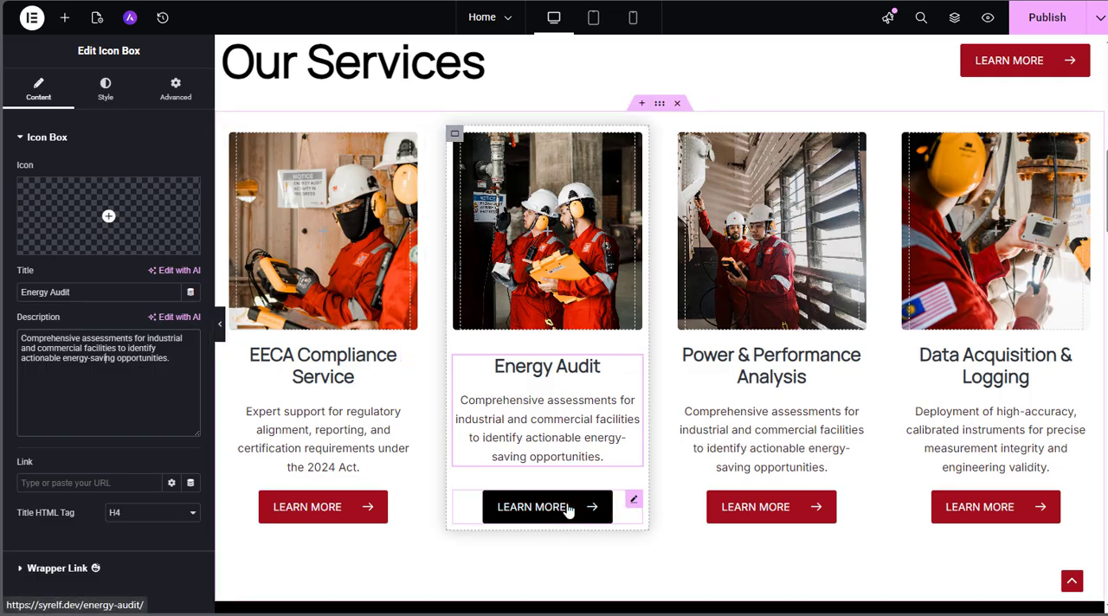
click(635, 503)
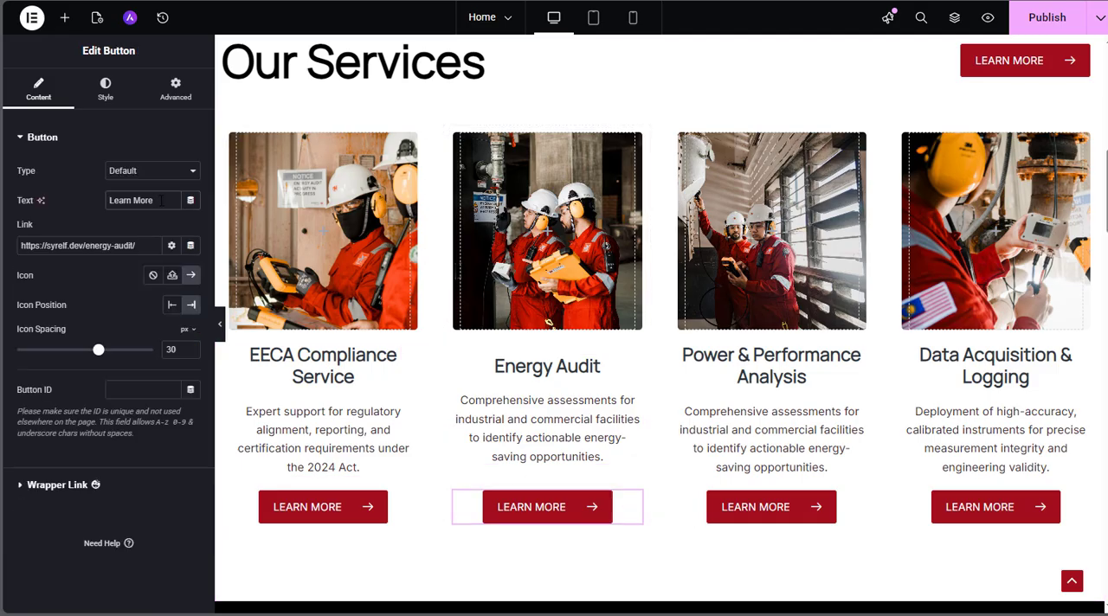
click(147, 242)
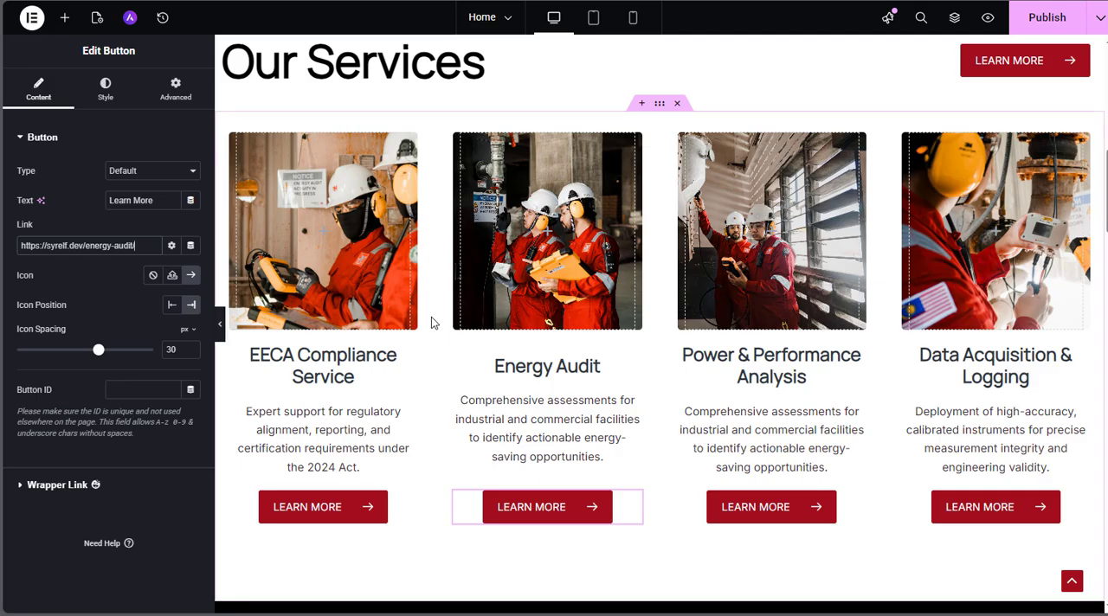
Open the Core Values heading for editing and examine its title text
scroll(431, 321, down, 6)
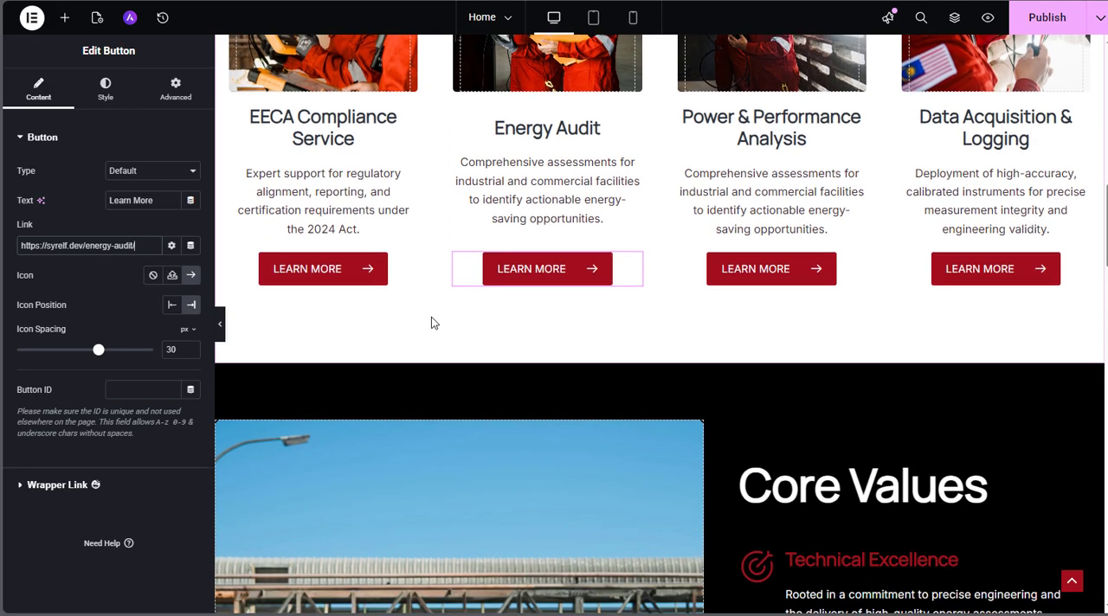
scroll(431, 316, down, 1)
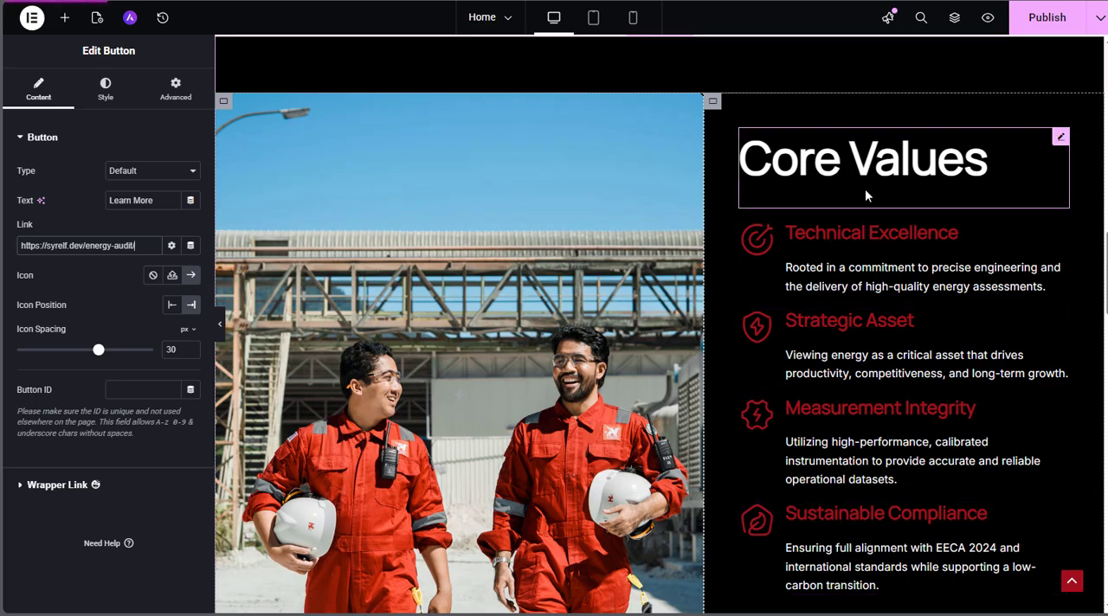
click(1061, 139)
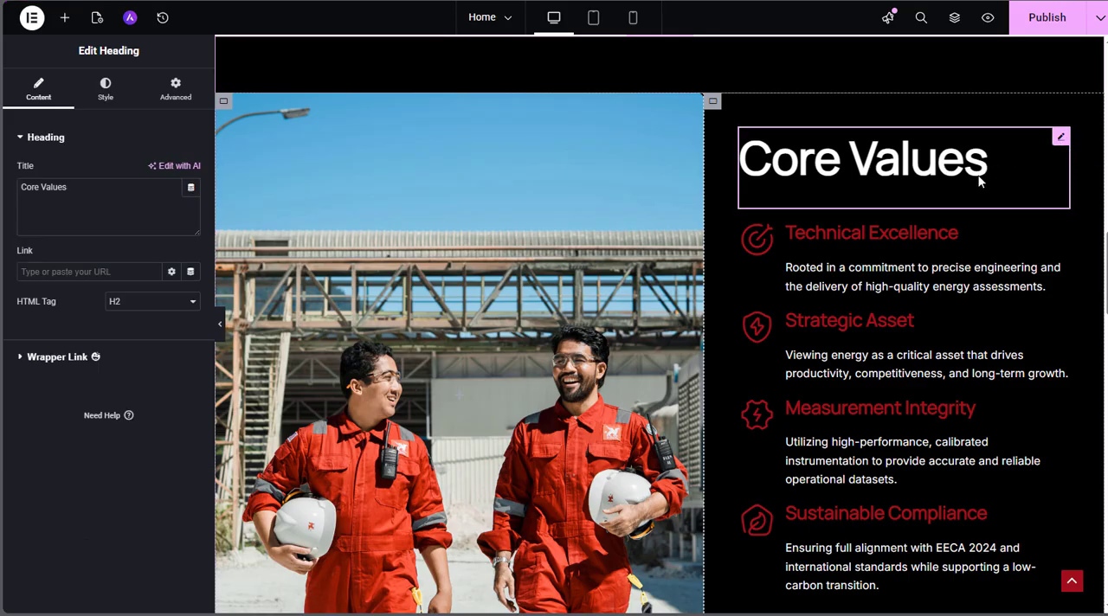
click(67, 192)
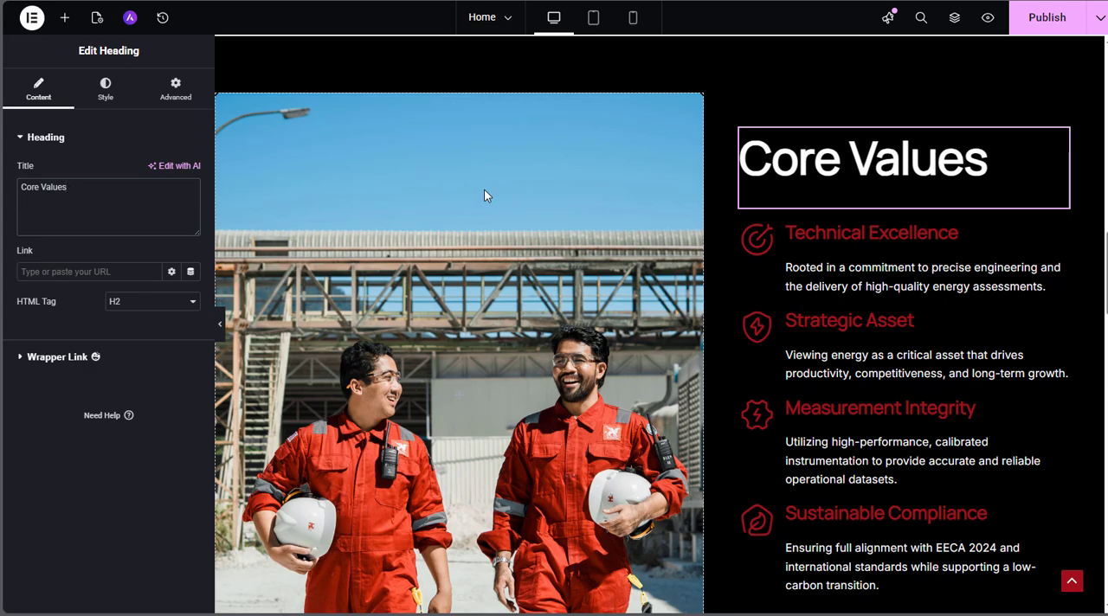
Open the Technical Excellence icon box under Core Values and examine its title, description and icon settings
click(1060, 233)
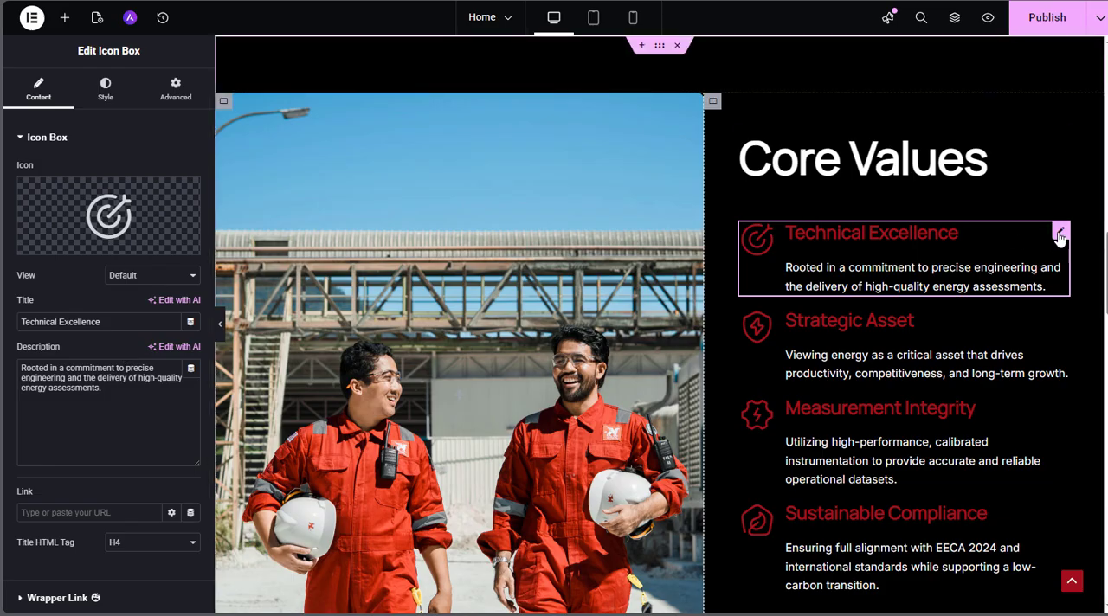
click(1060, 236)
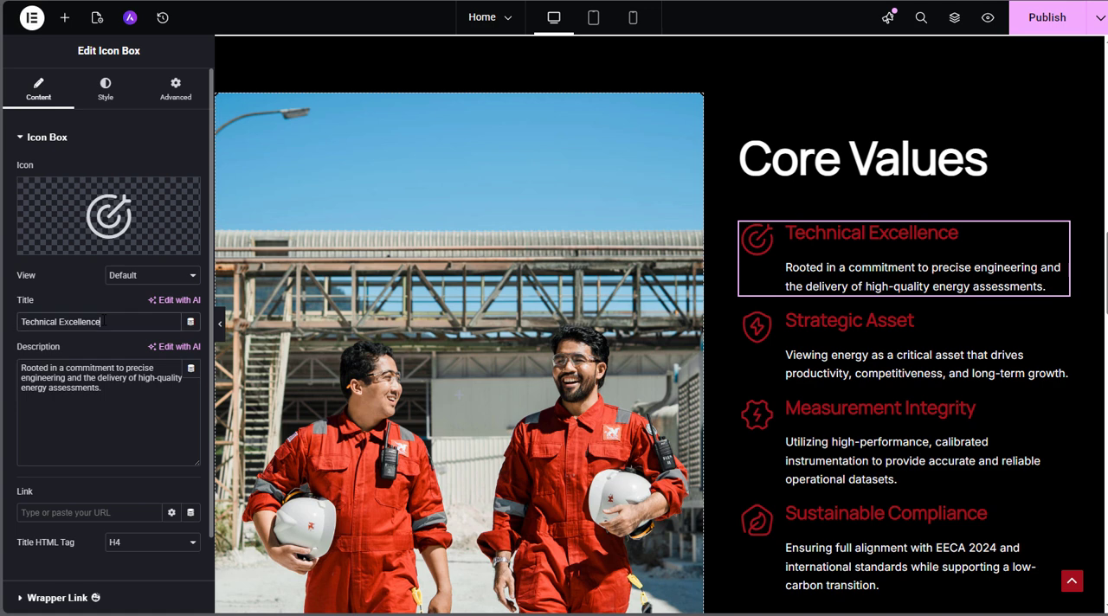
click(105, 404)
key(ctrl+a)
click(107, 322)
drag(108, 322, 32, 321)
click(59, 296)
mouse_move(102, 221)
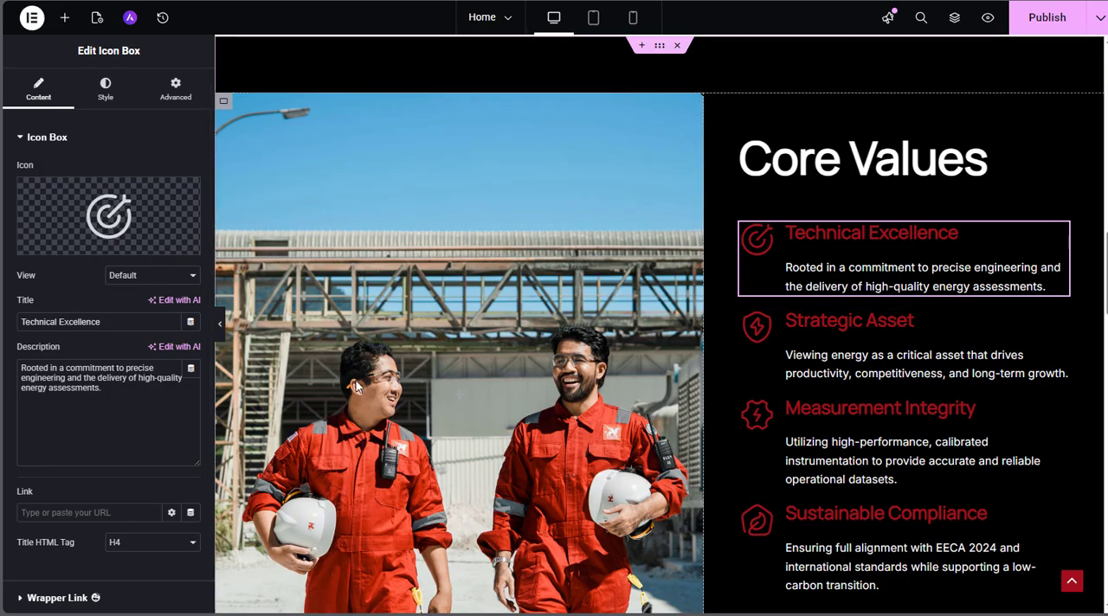
Open the background image choice for the Core Values photo container in the media library, and close it without picking another image
click(224, 103)
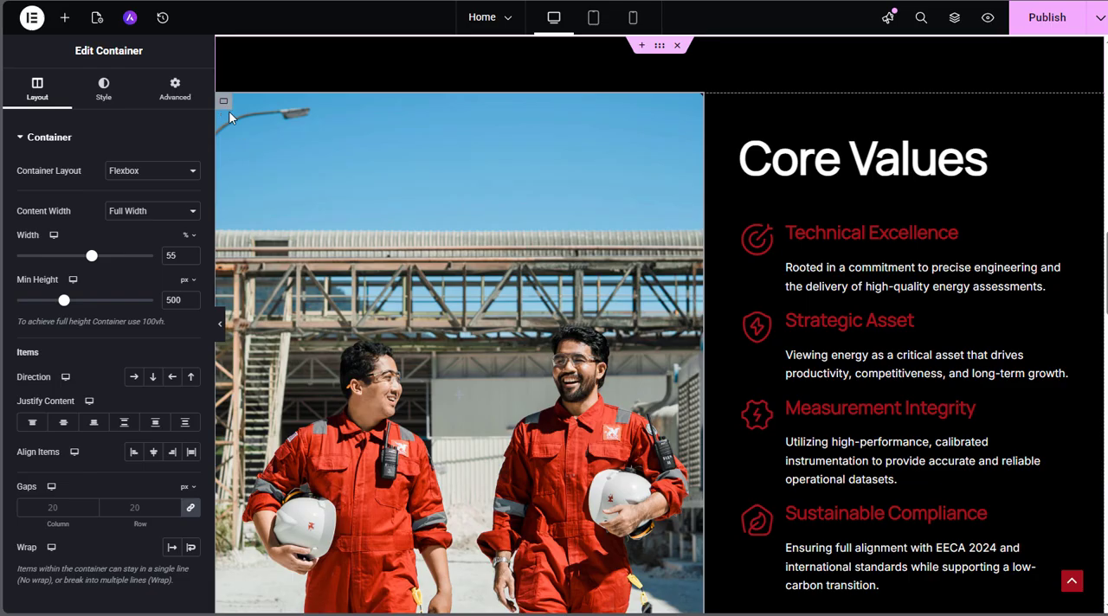
click(104, 96)
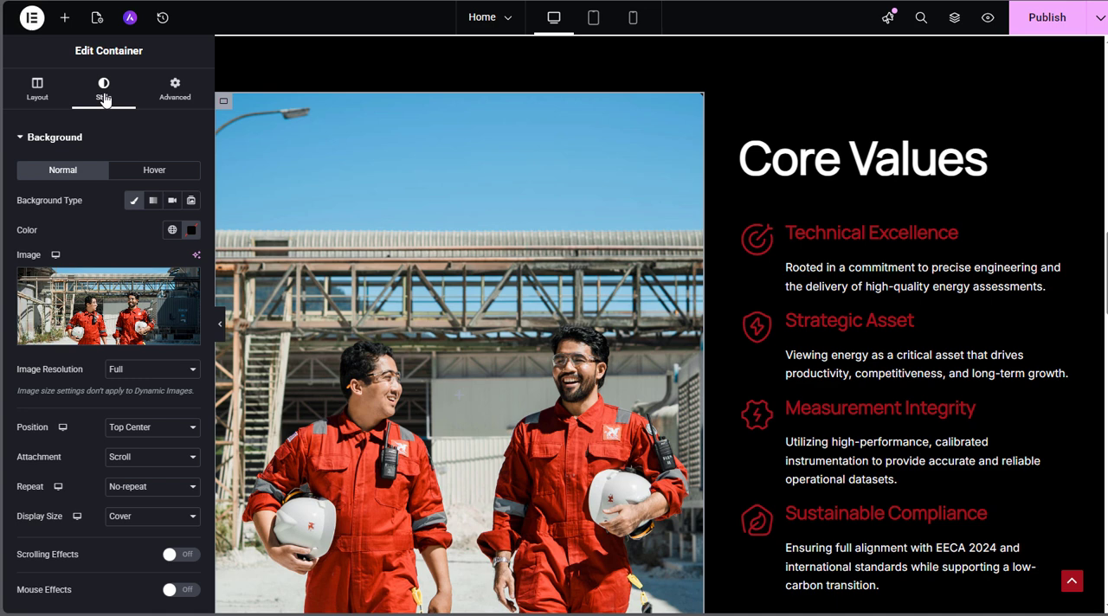
click(103, 303)
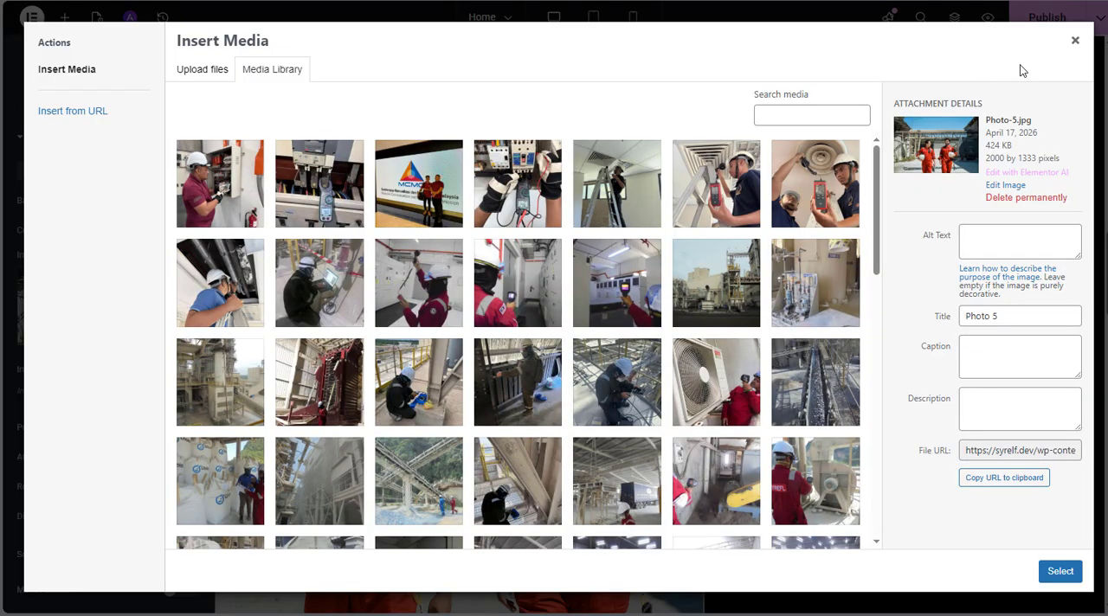
click(1075, 39)
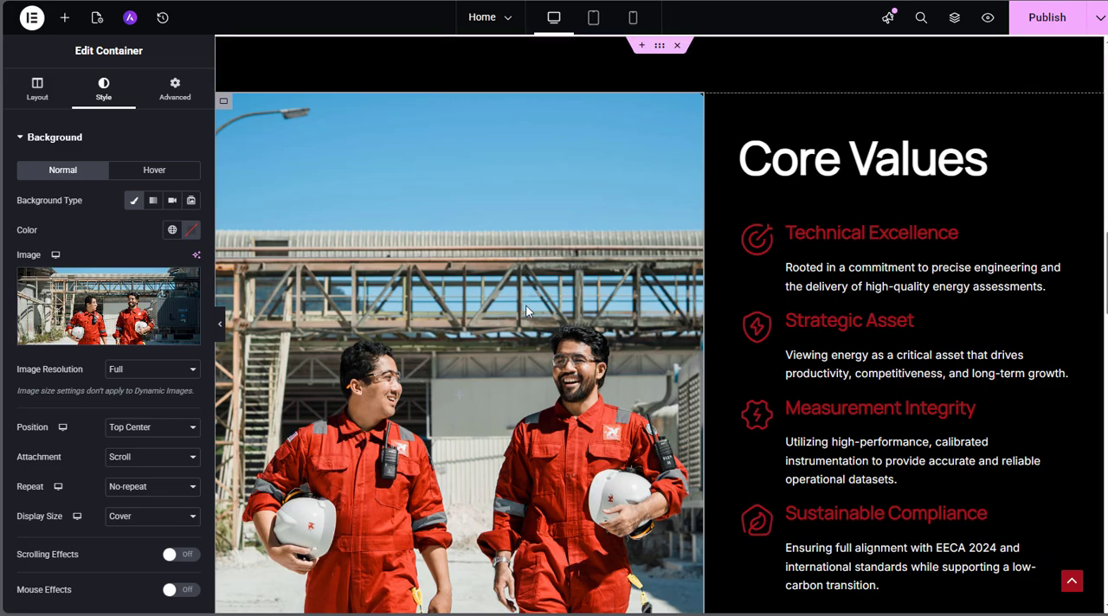
Open the Learn More button below the Core Values list and examine its link setting
scroll(573, 292, down, 4)
mouse_move(871, 290)
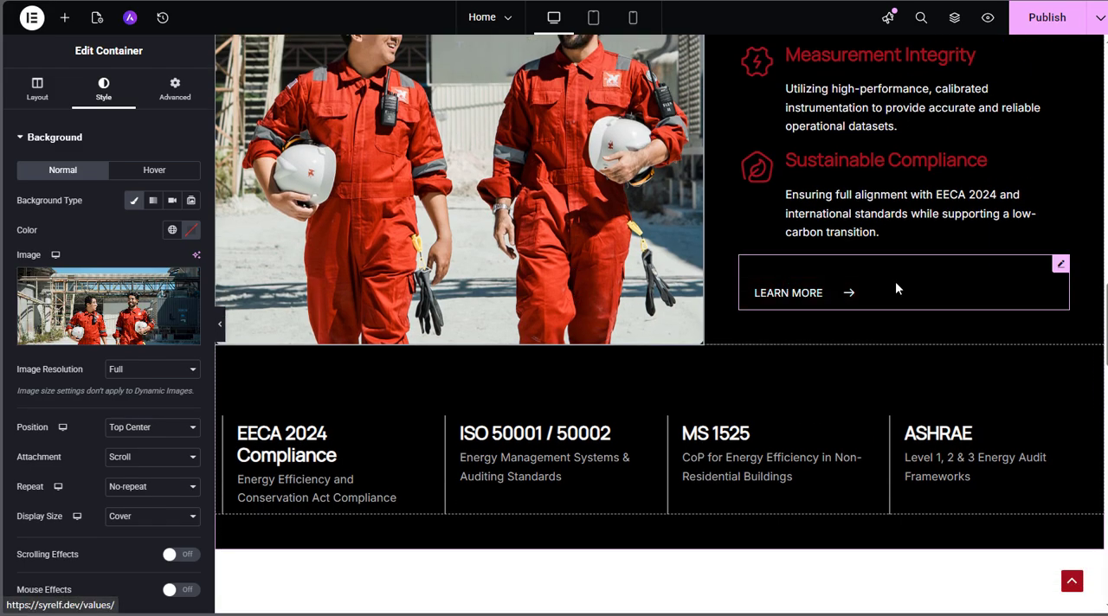
click(1059, 267)
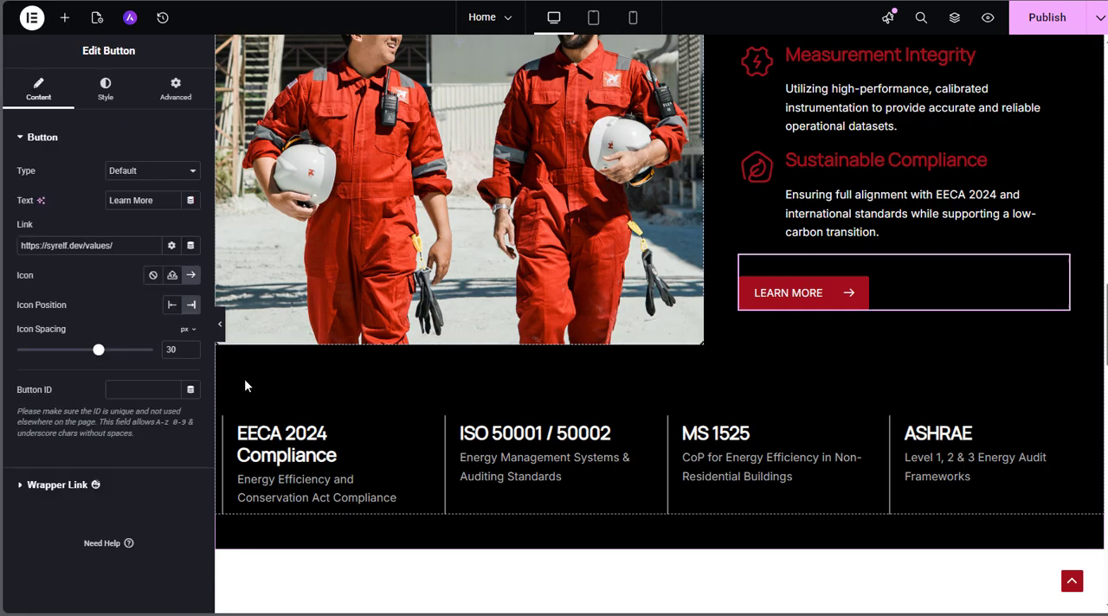
click(128, 246)
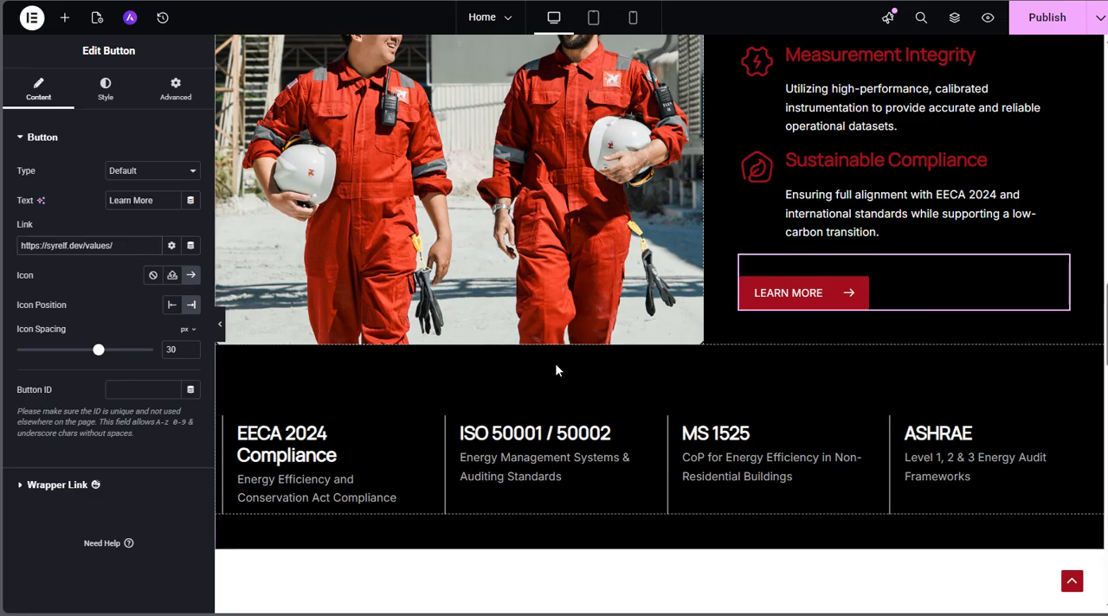
Open the EECA 2024 Compliance heading and its description, and the ISO 50001 / 50002 heading, to examine their texts
scroll(548, 334, down, 2)
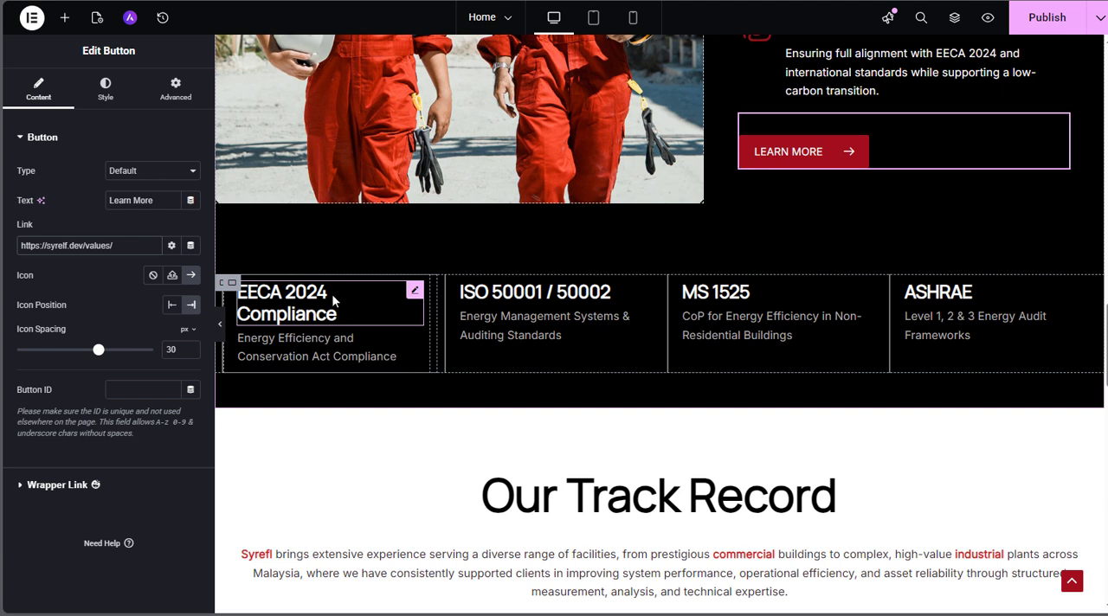
click(415, 292)
click(128, 189)
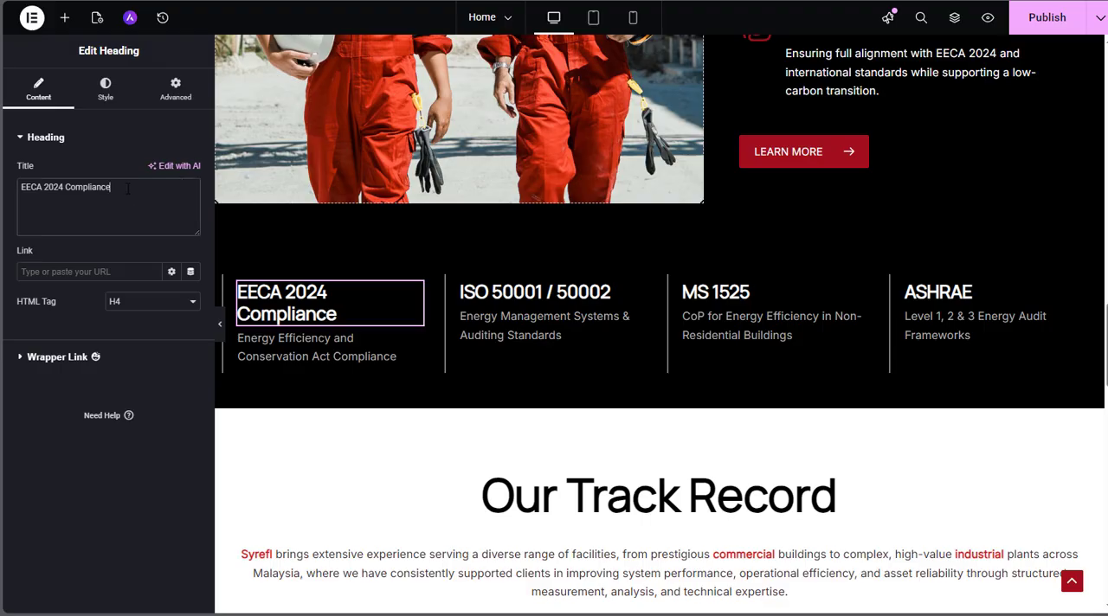
click(394, 357)
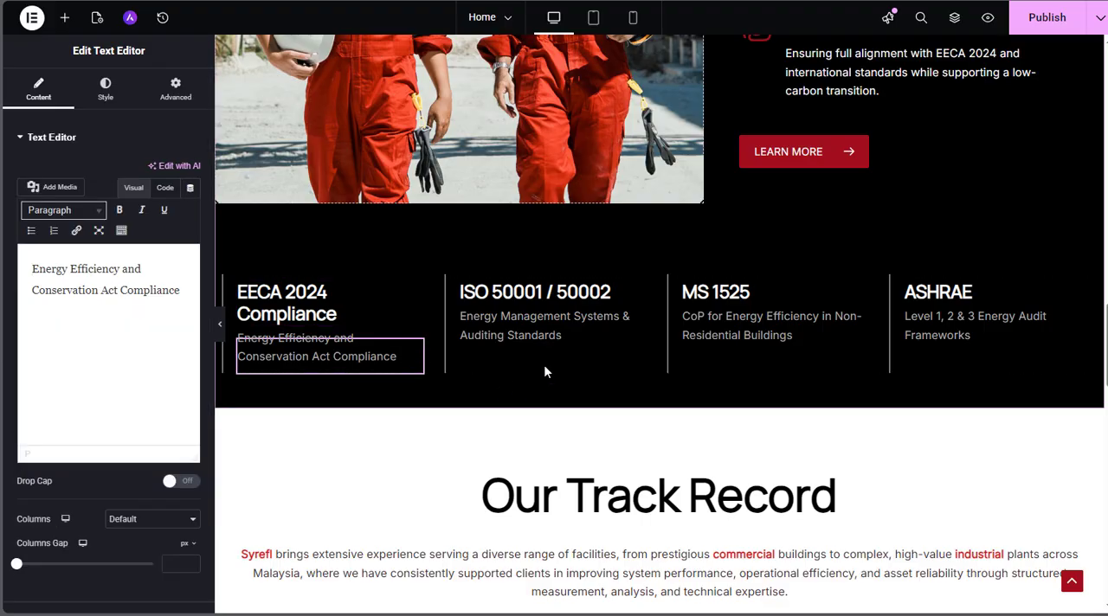
click(638, 295)
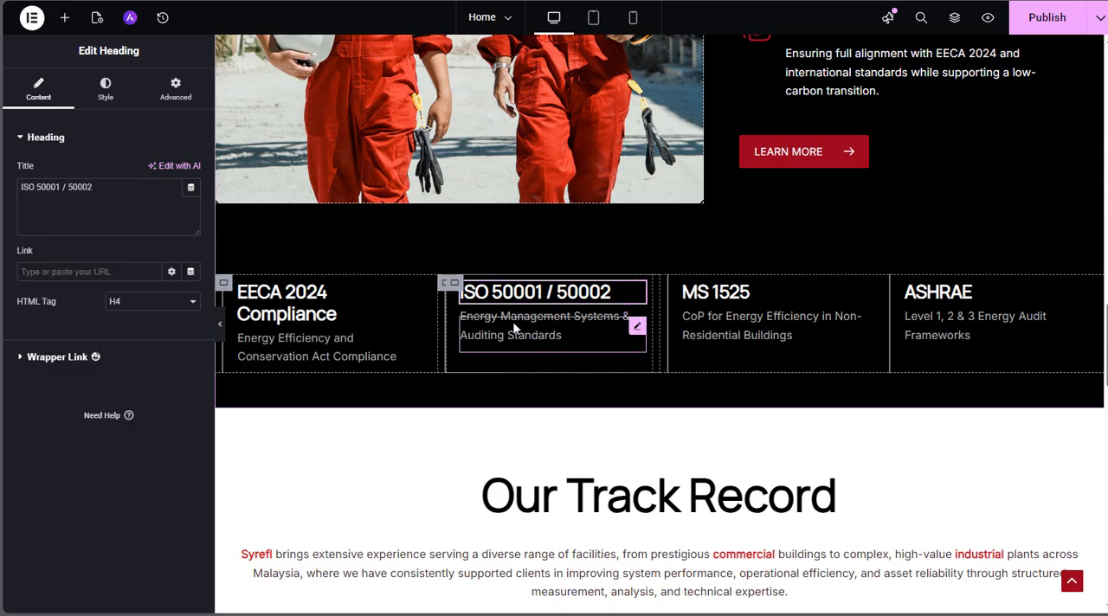
Publish the Home page changes
click(1045, 19)
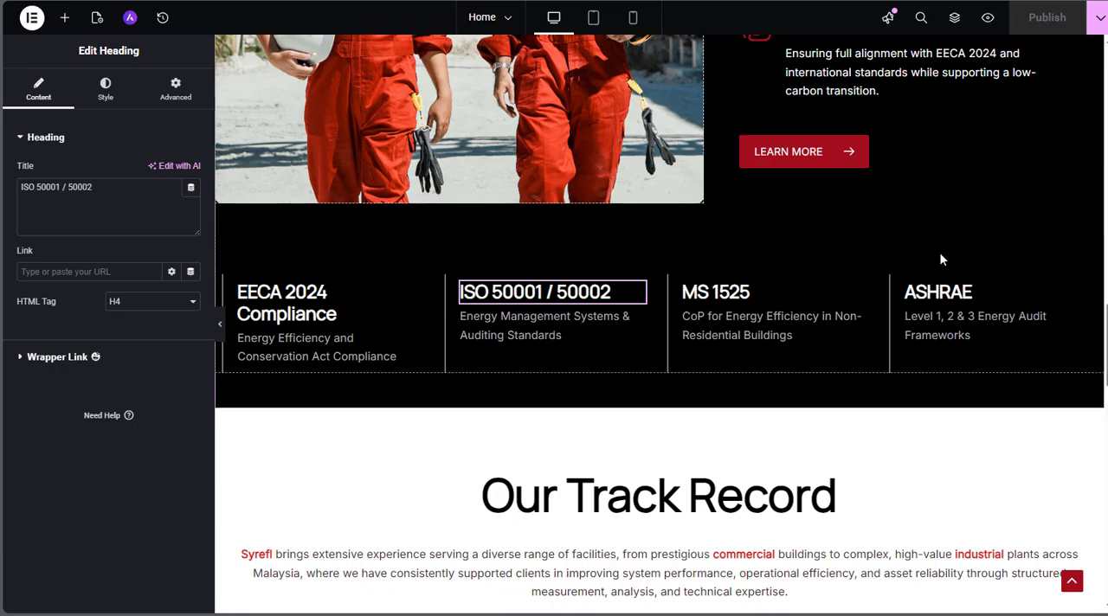
Open the Our Track Record heading and its introductory paragraph for editing, and read through the paragraph's text
scroll(941, 260, down, 4)
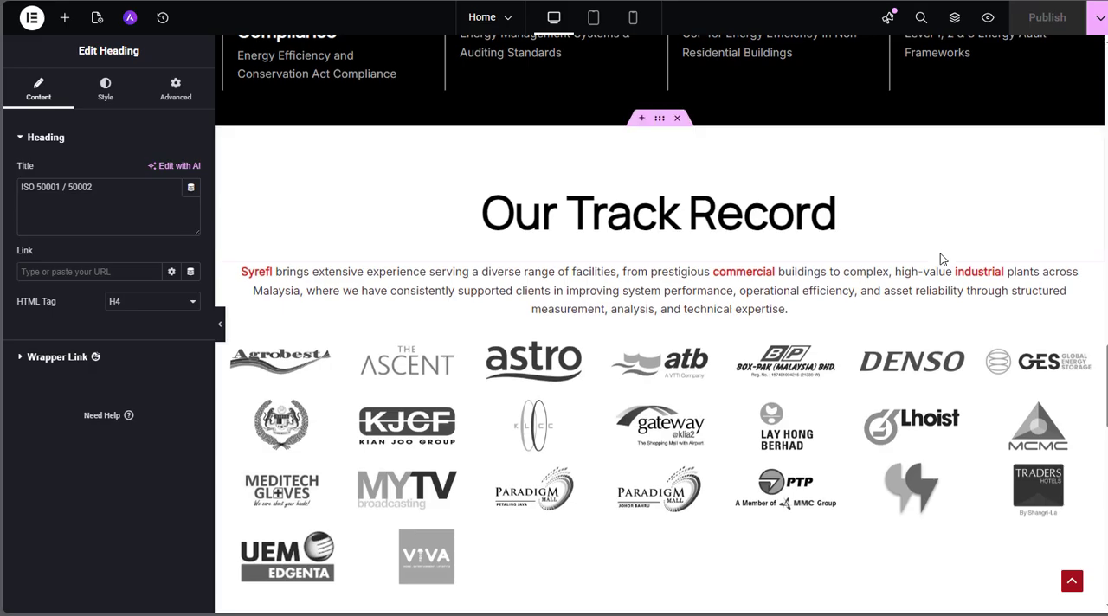
click(701, 156)
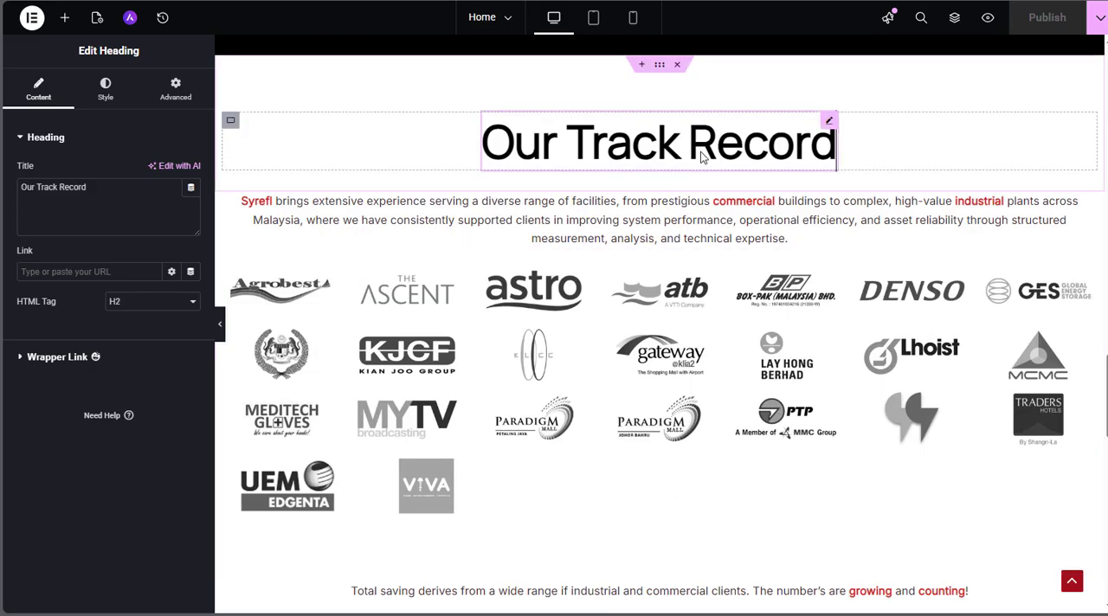
click(651, 234)
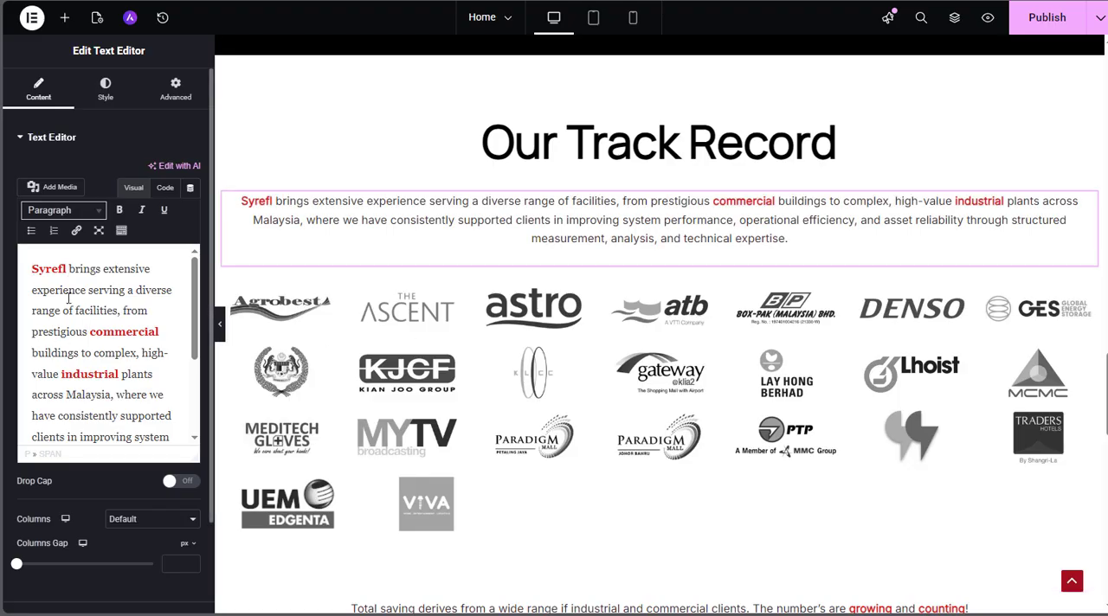
click(69, 297)
scroll(77, 346, down, 3)
scroll(78, 346, up, 3)
scroll(99, 311, down, 1)
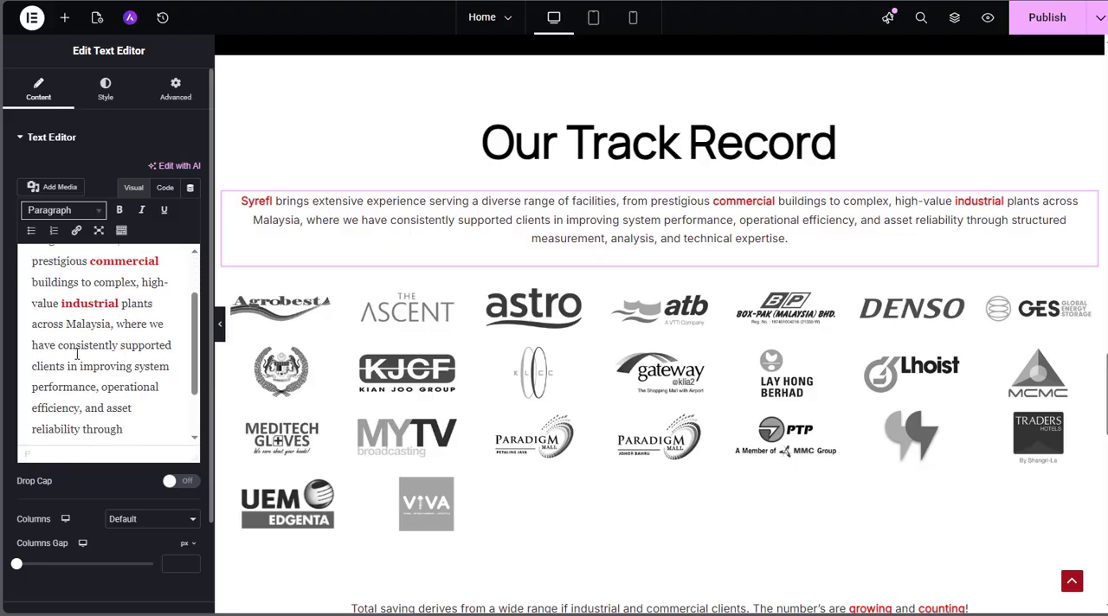
Make the word "improving" bold in the introductory paragraph under Our Track Record
drag(80, 366, 131, 368)
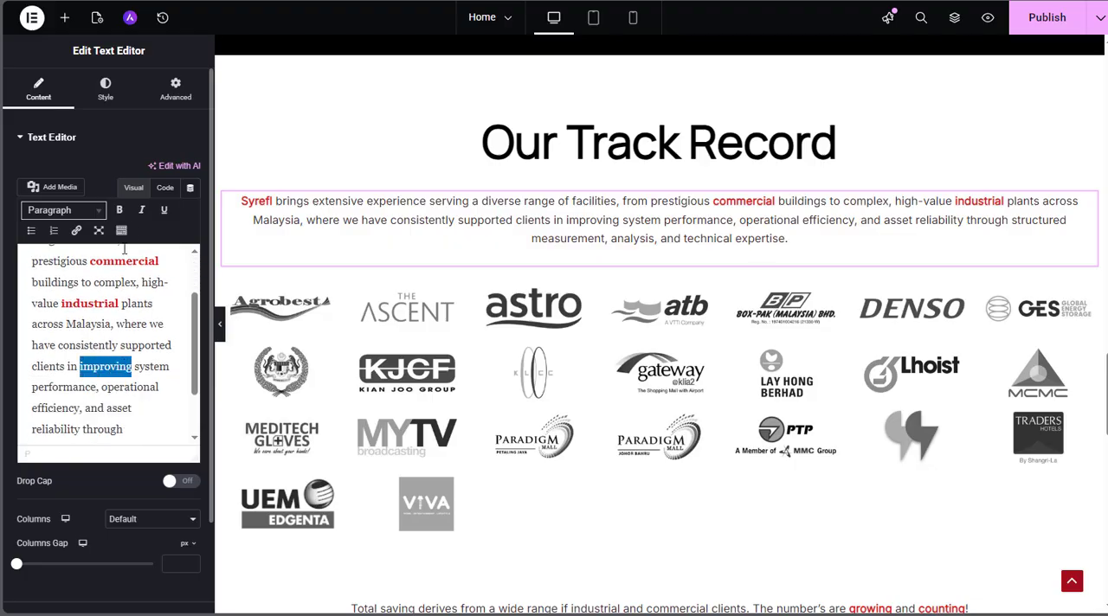
click(120, 209)
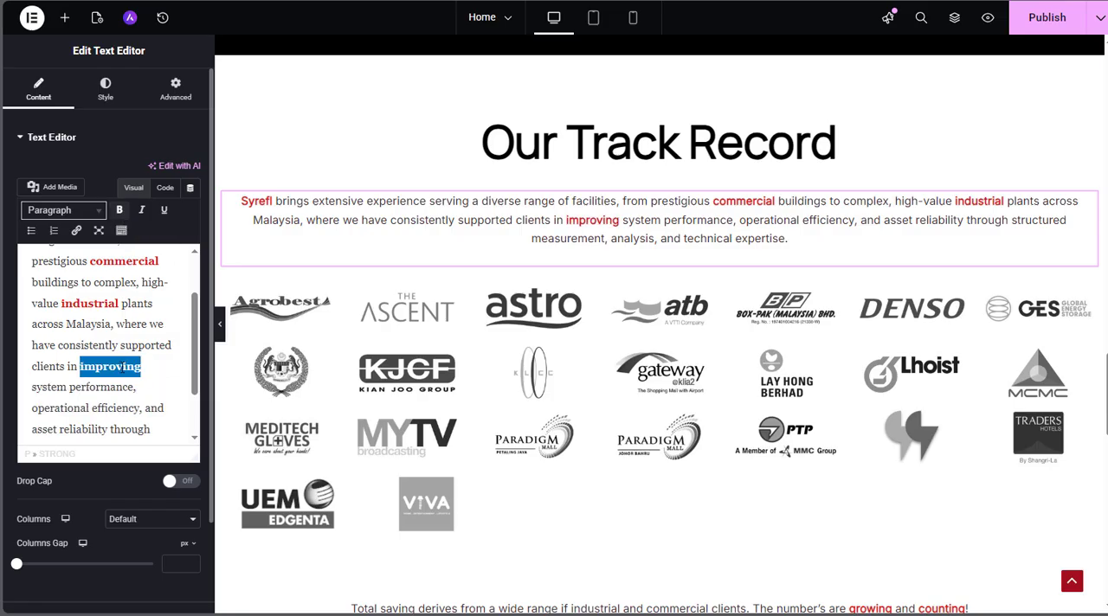
click(123, 368)
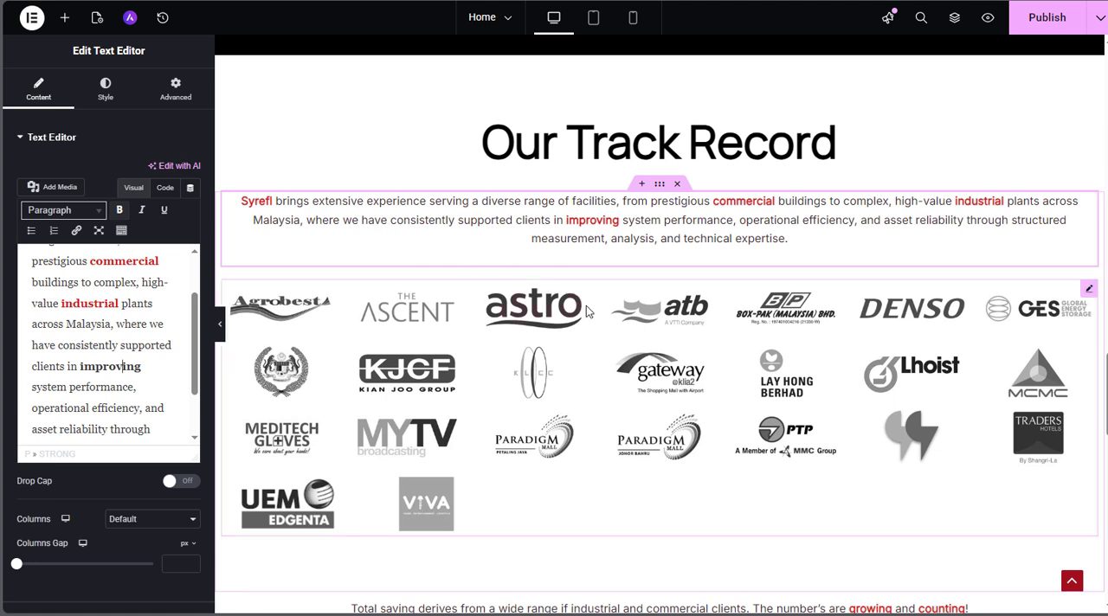
Reorder the client logo gallery under Our Track Record so the VIVA logo comes before UEM Edgenta, and apply the updated gallery
scroll(955, 333, down, 3)
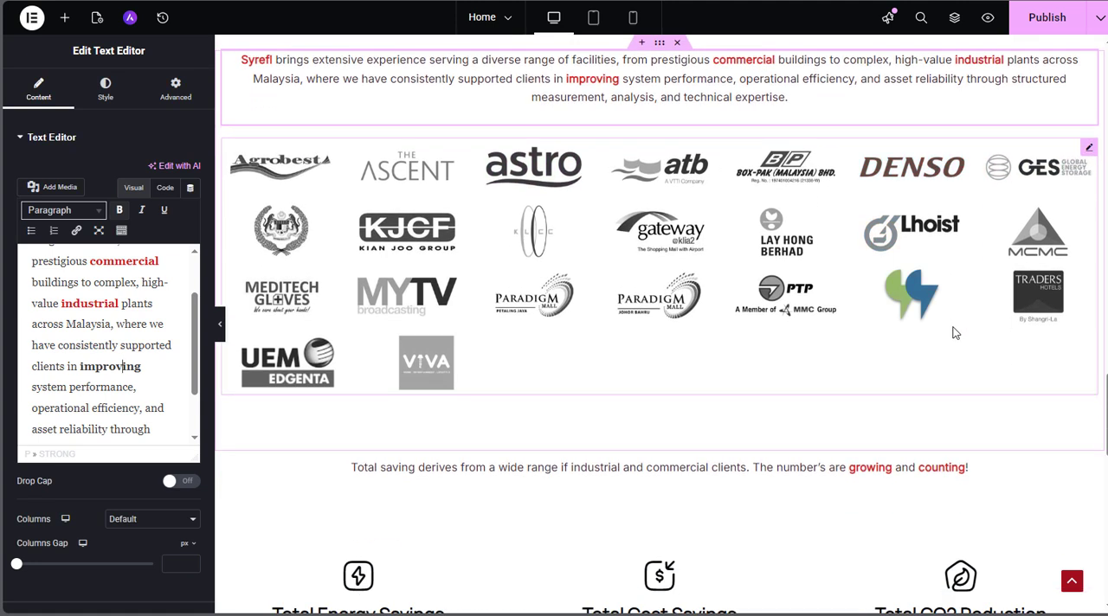
click(1089, 149)
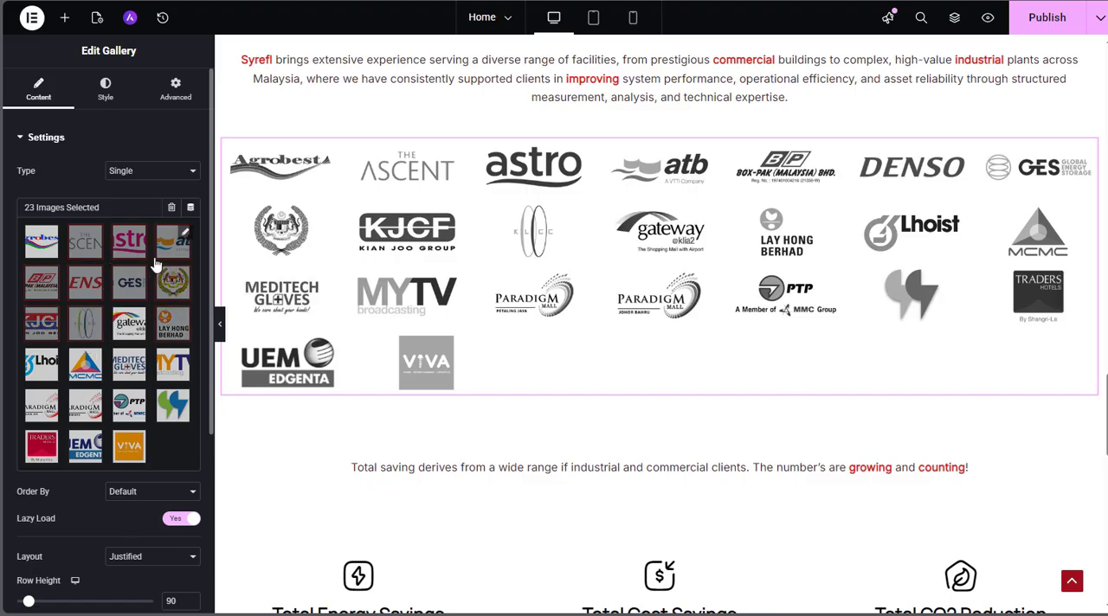
click(100, 316)
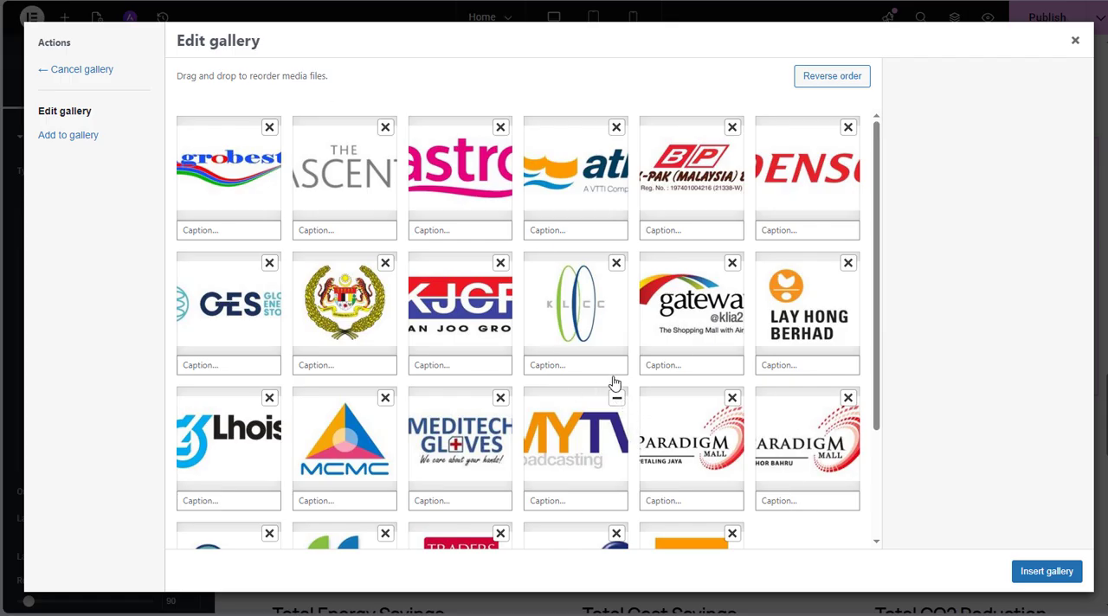
scroll(610, 363, down, 3)
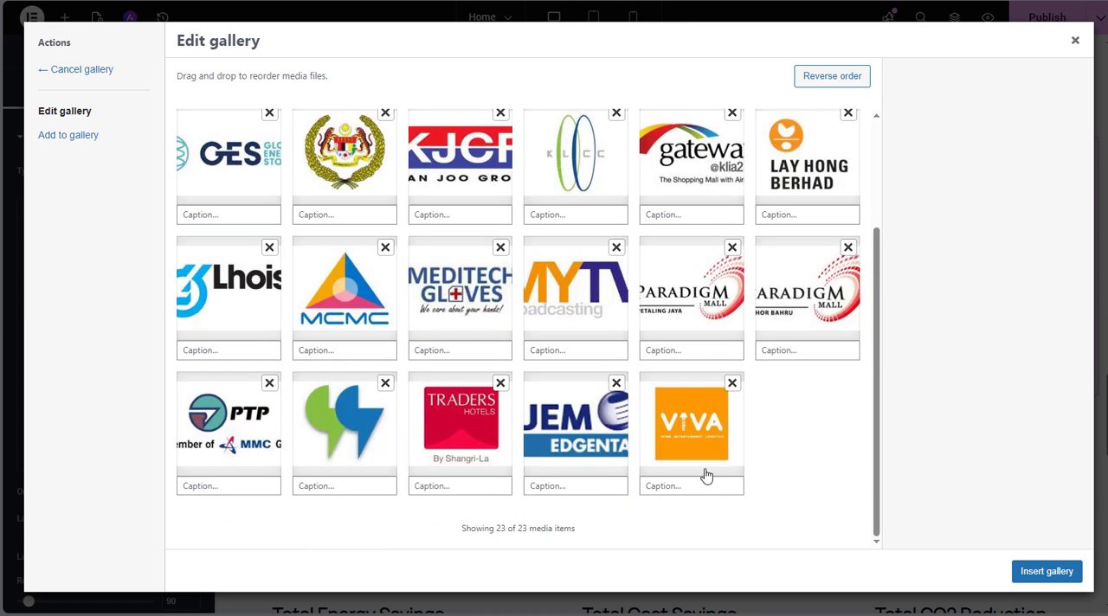
scroll(640, 445, up, 1)
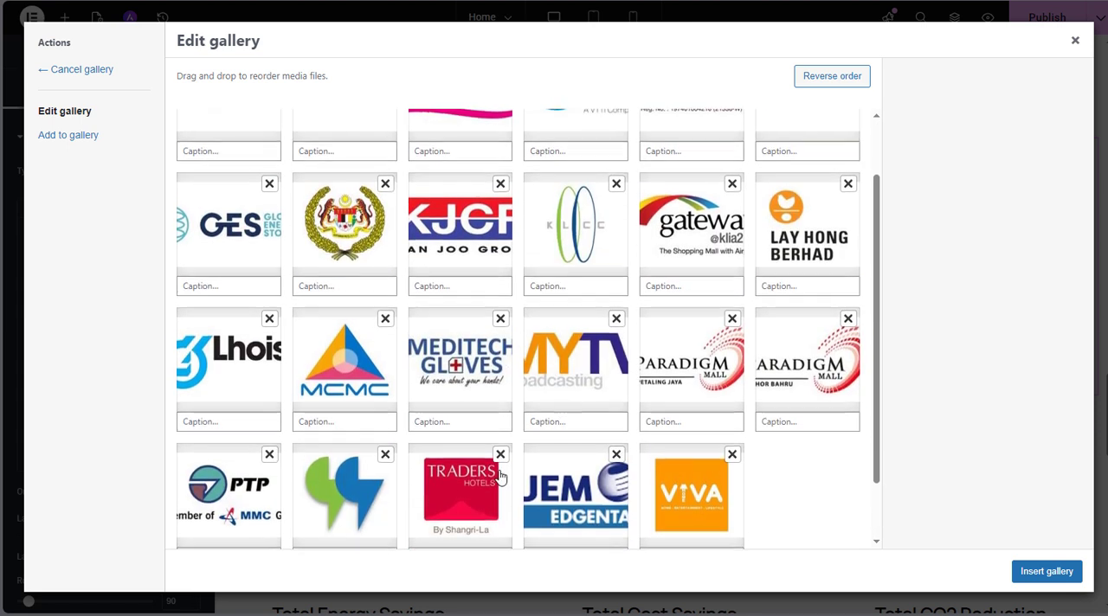
scroll(500, 476, up, 2)
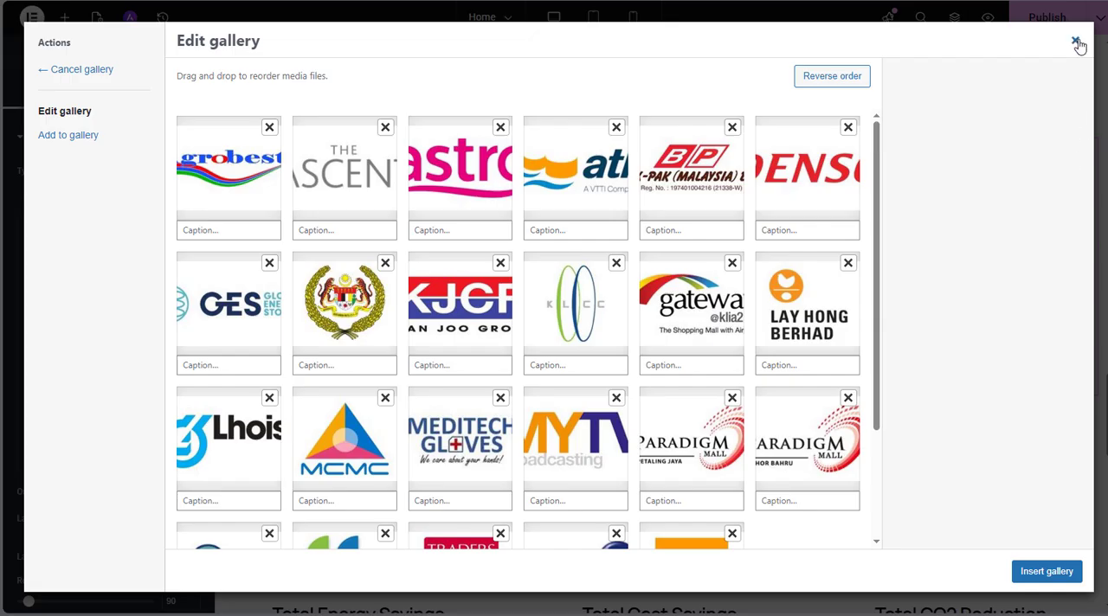
scroll(777, 410, down, 3)
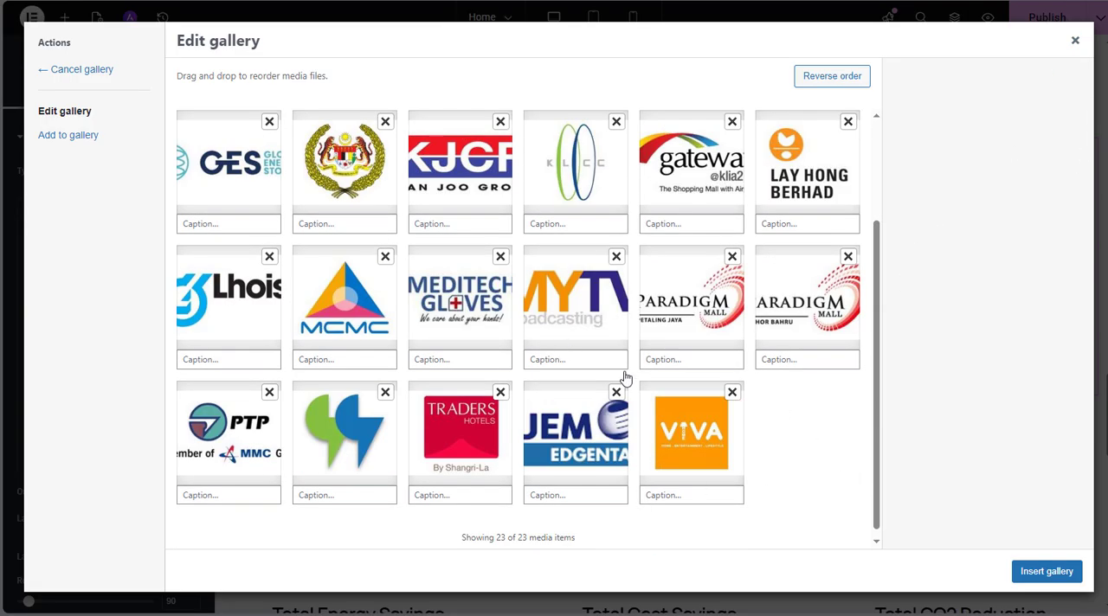
drag(688, 430, 575, 431)
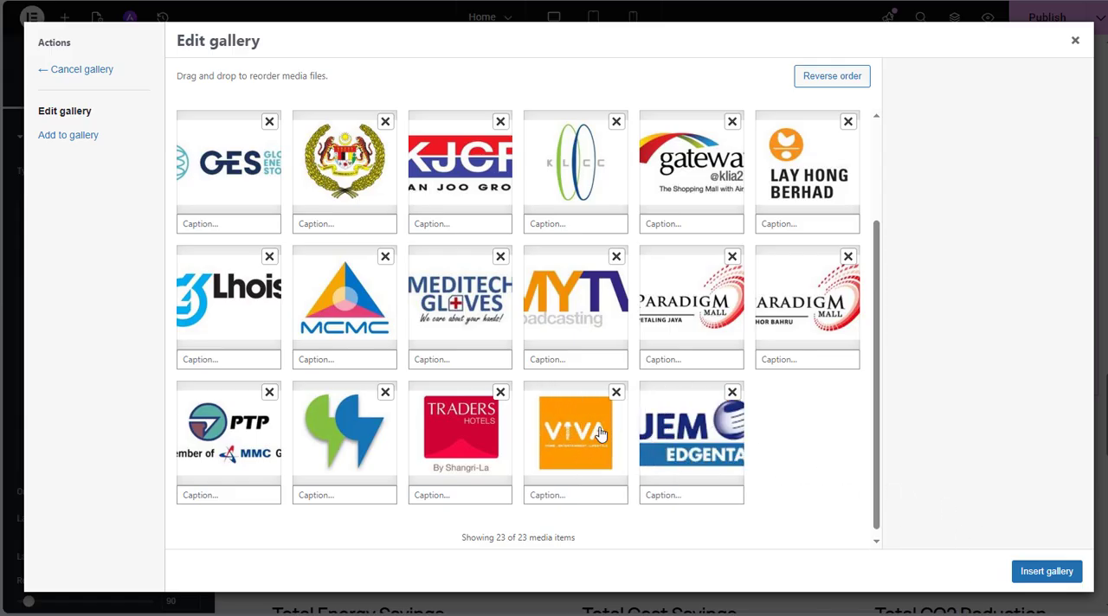
click(1027, 575)
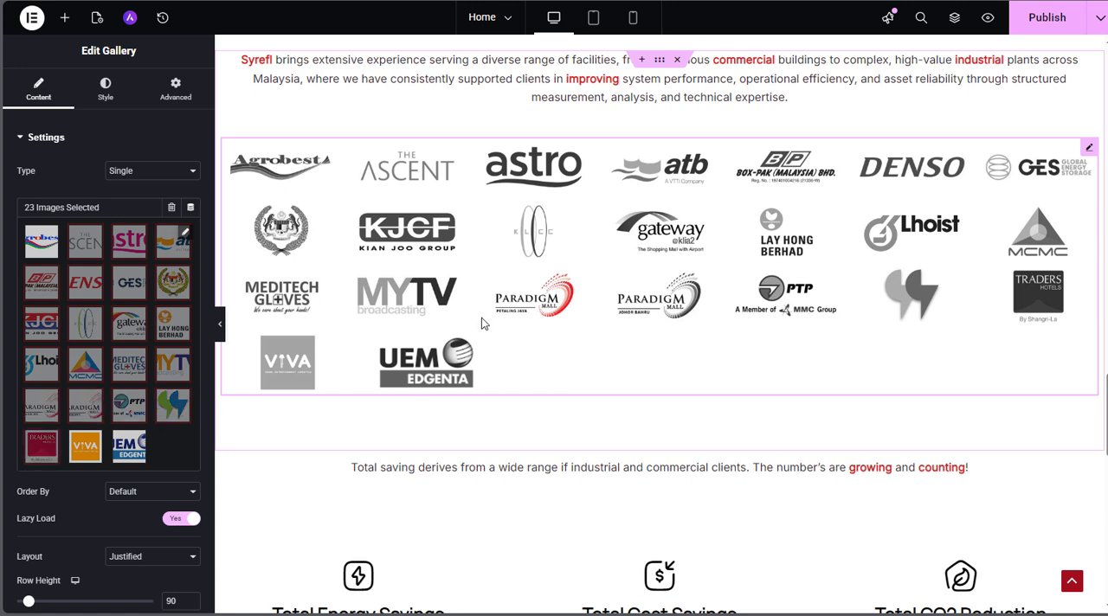
Open the "Total saving derives from" sentence below the client logos to examine its text
scroll(485, 266, down, 1)
scroll(484, 266, down, 2)
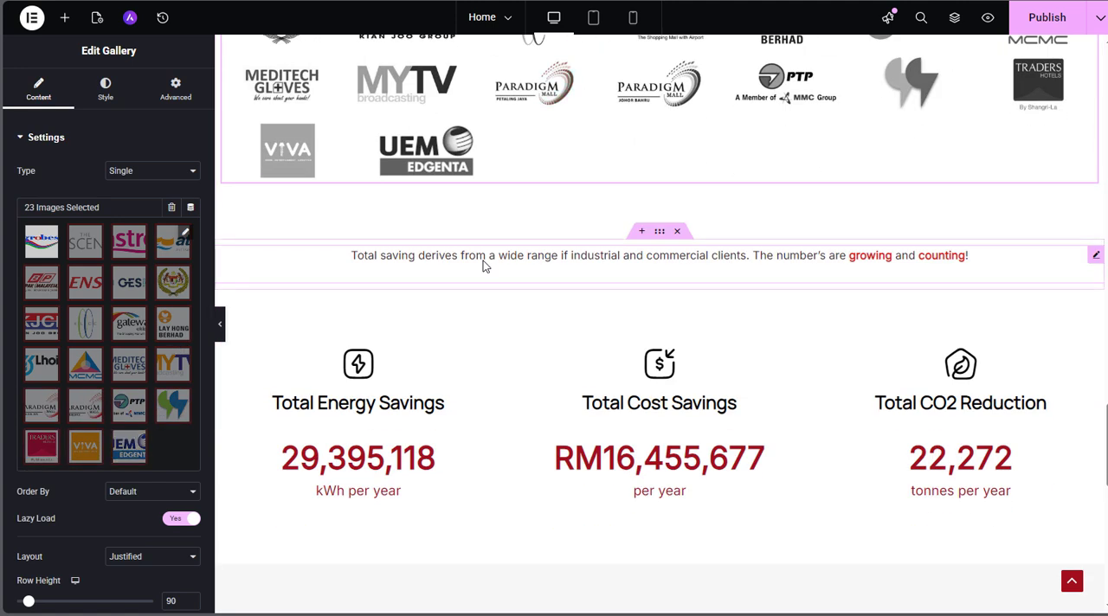
click(674, 260)
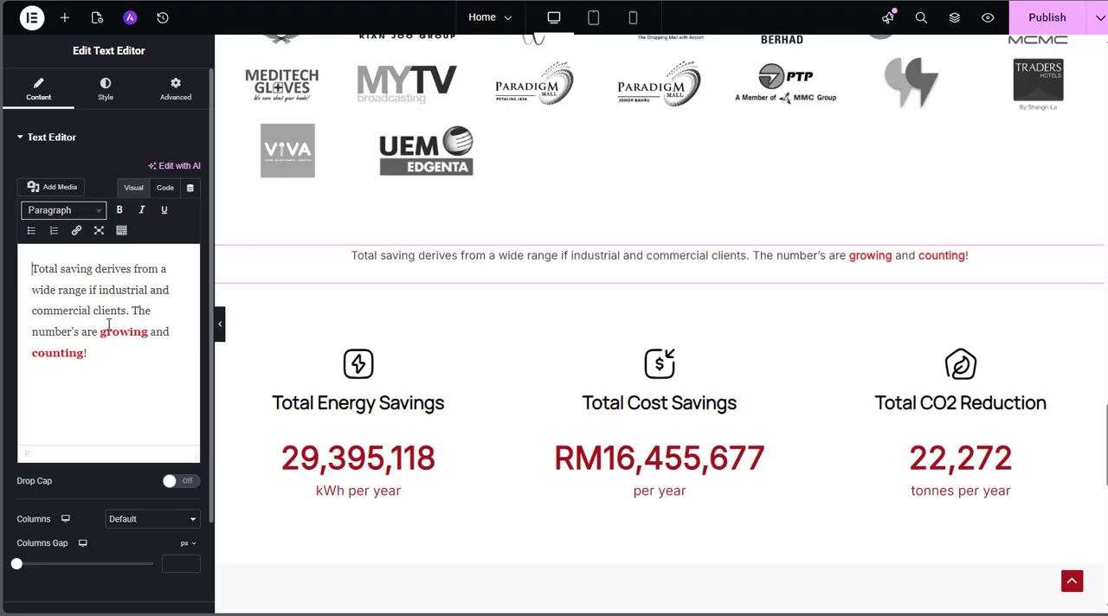
Open the Total Energy Savings icon box and the counter beneath it to examine the icon, title, number and unit label settings
scroll(463, 283, down, 3)
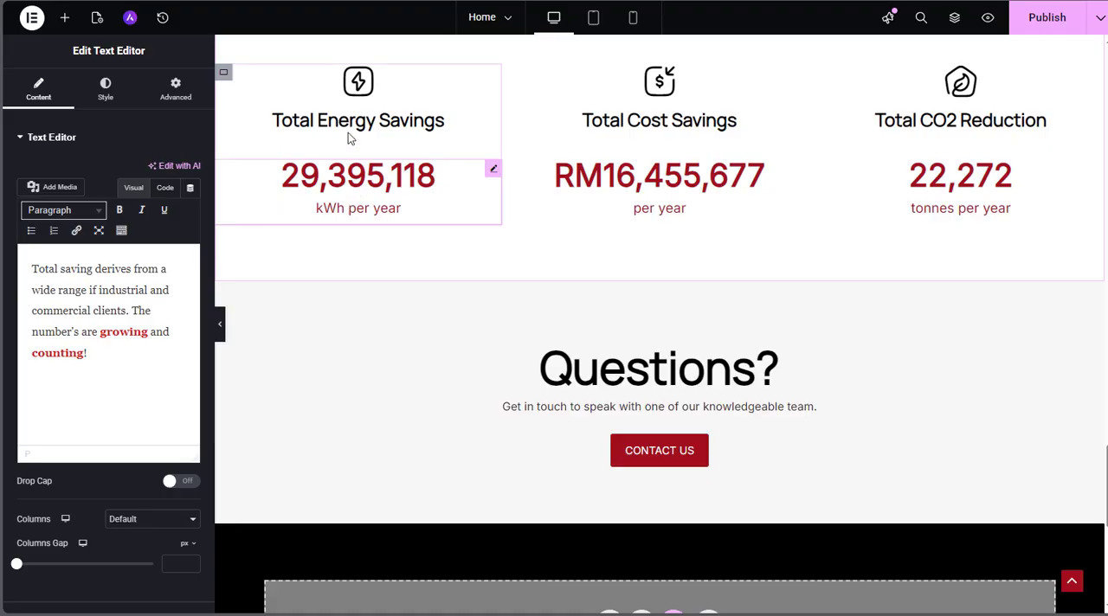
click(432, 122)
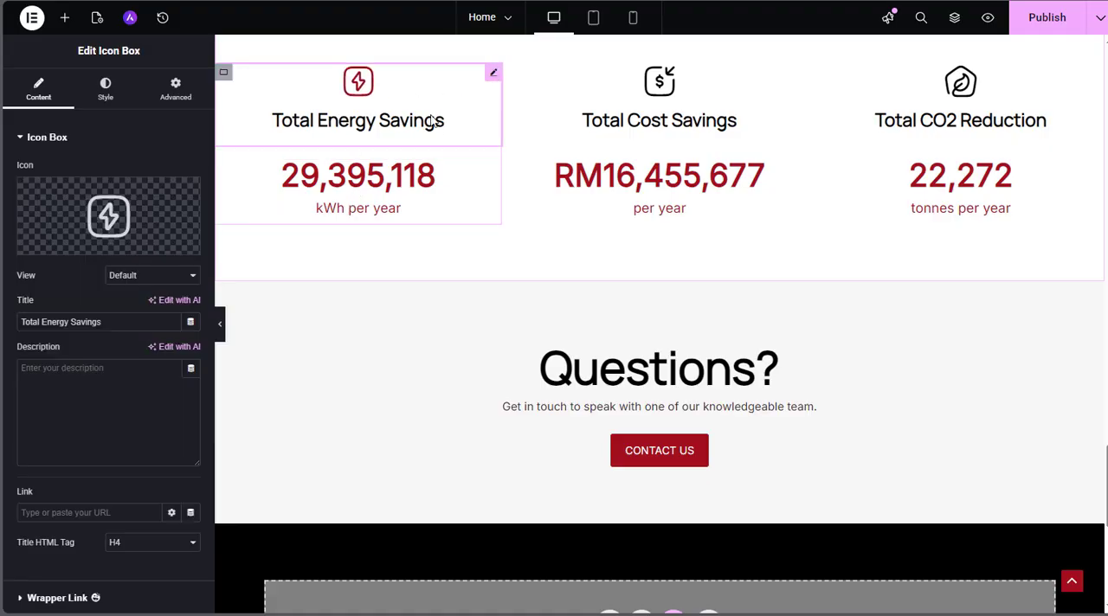
mouse_move(78, 230)
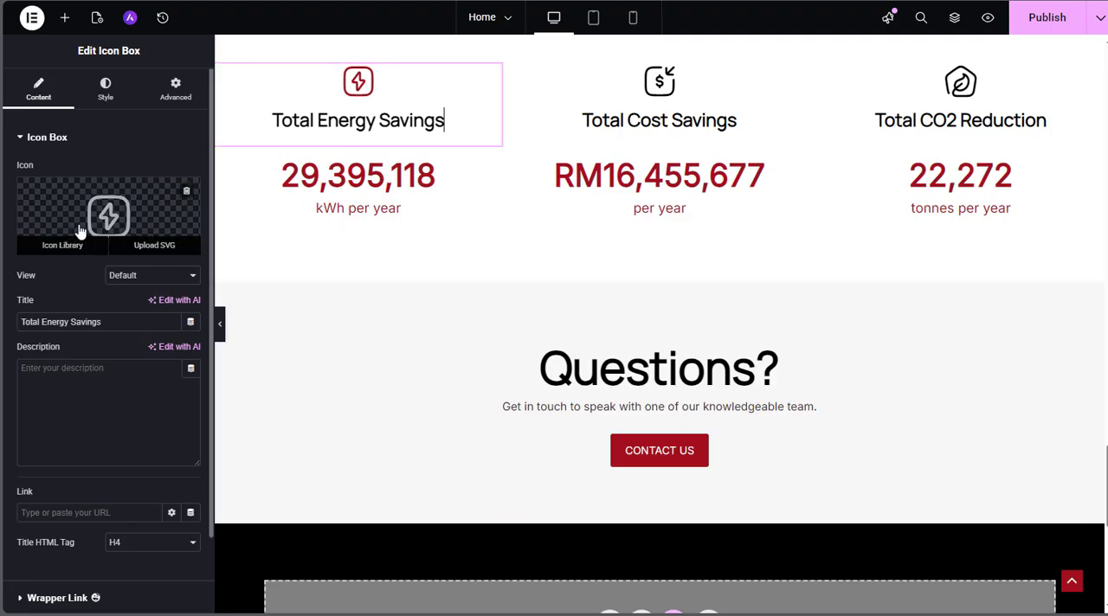
click(109, 321)
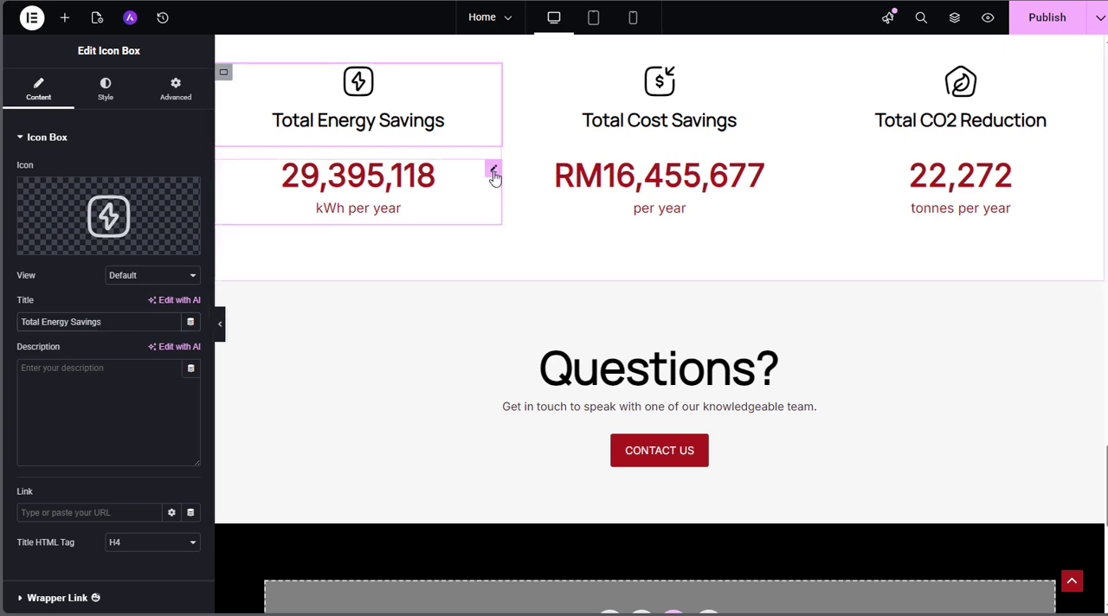
click(493, 173)
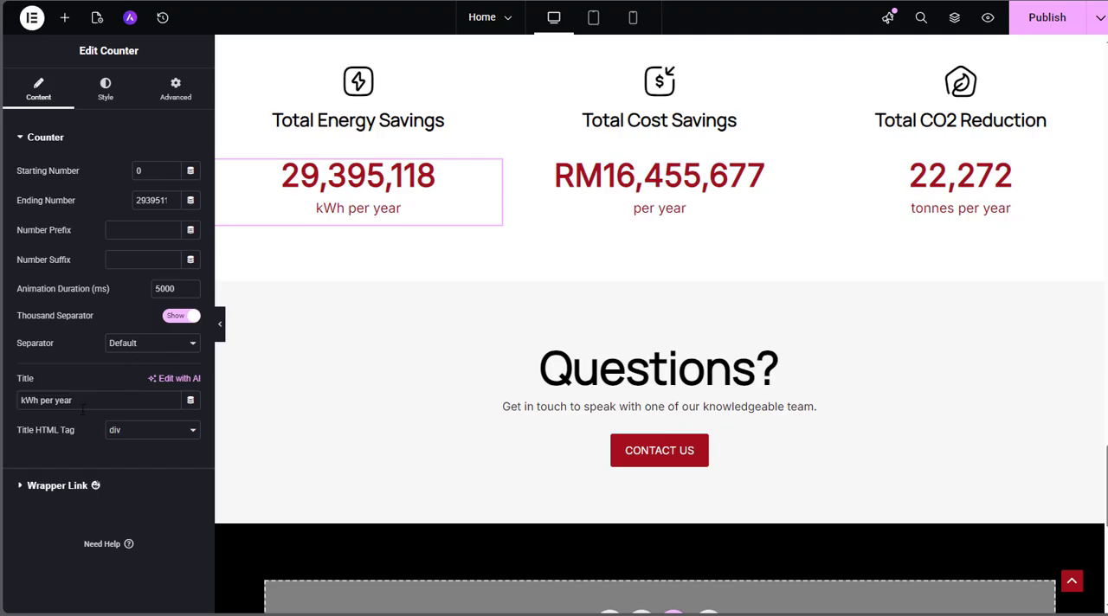
drag(81, 400, 5, 403)
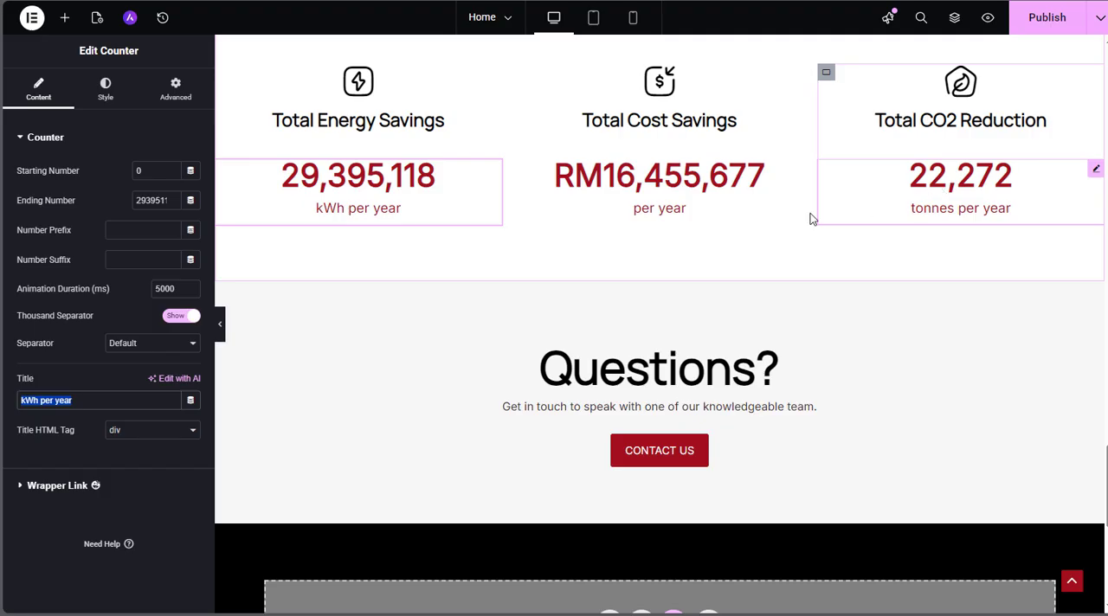
Open the Questions? heading, its get-in-touch sentence and the Contact Us button to examine their texts and the button's link
scroll(747, 220, down, 2)
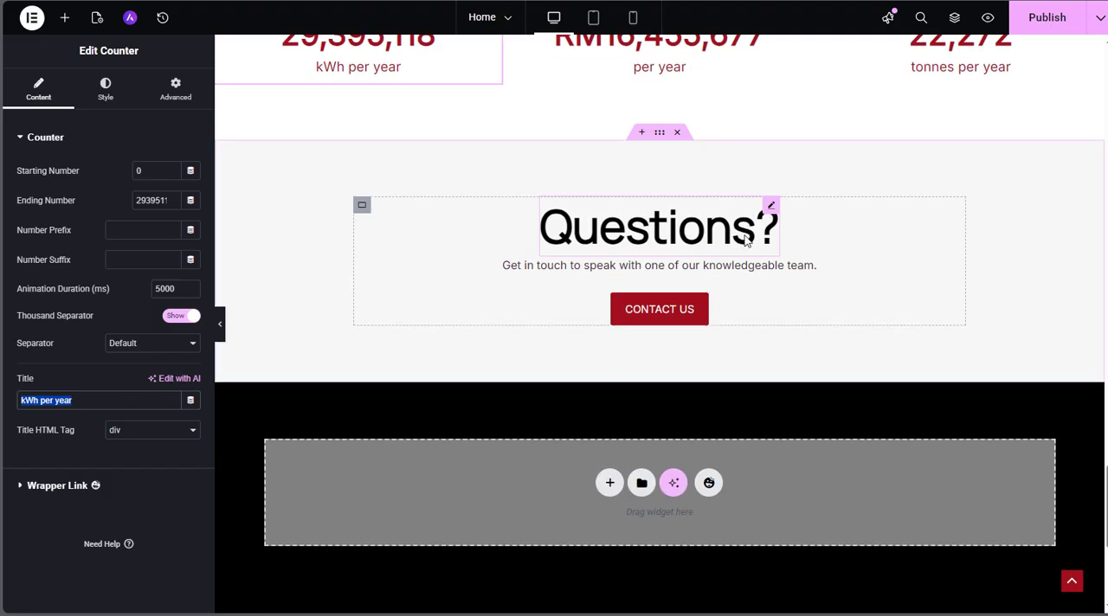
click(744, 241)
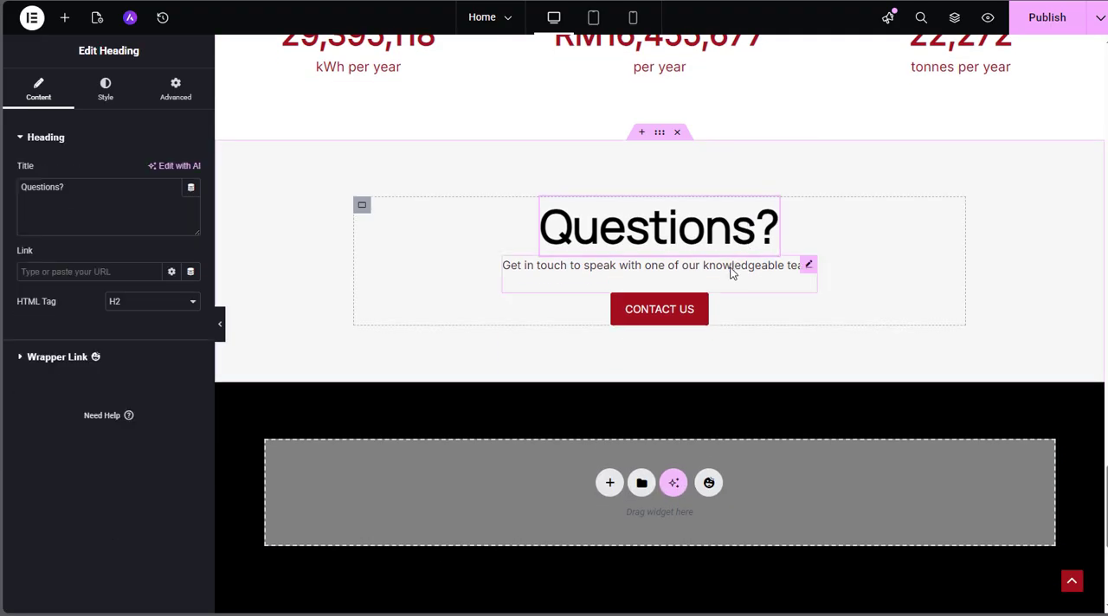
click(730, 272)
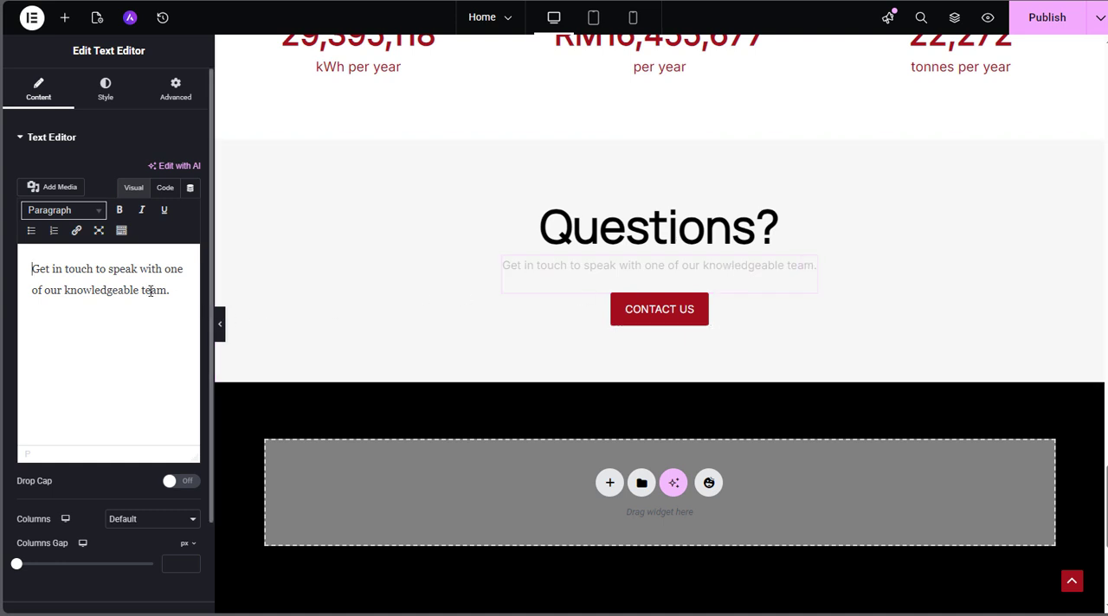
click(701, 312)
click(59, 246)
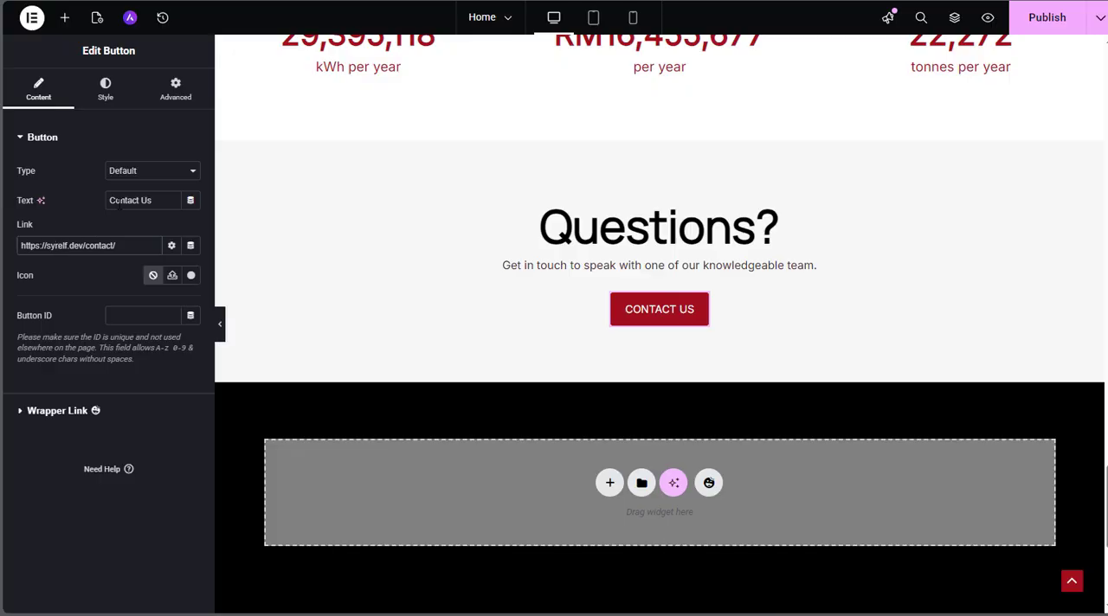
Publish the Home page with the bolded word and the reordered client logos
scroll(578, 292, down, 2)
scroll(578, 292, up, 5)
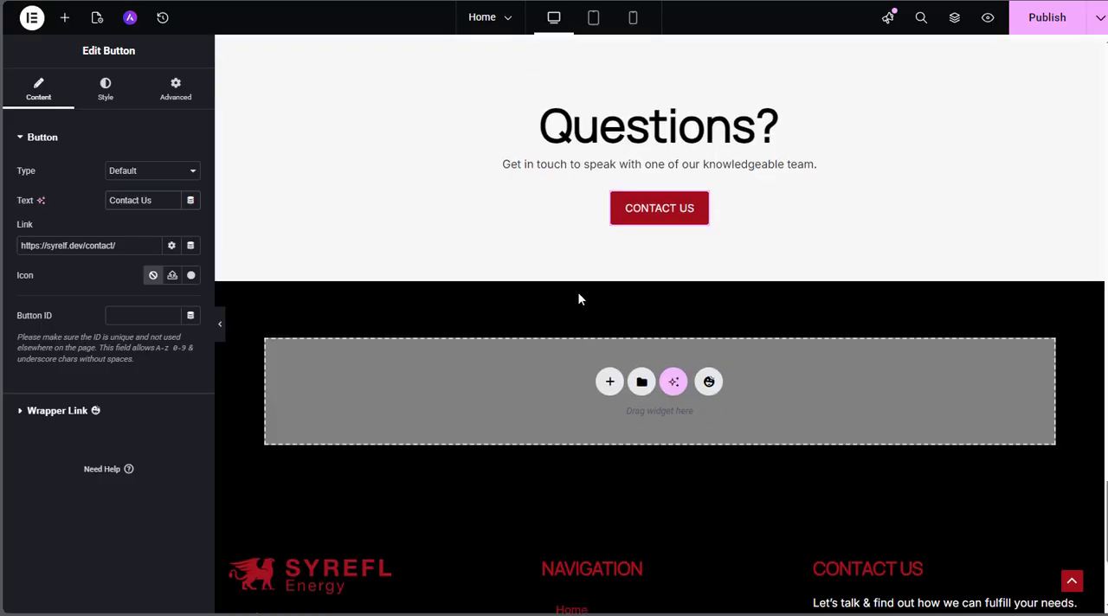
scroll(580, 298, up, 6)
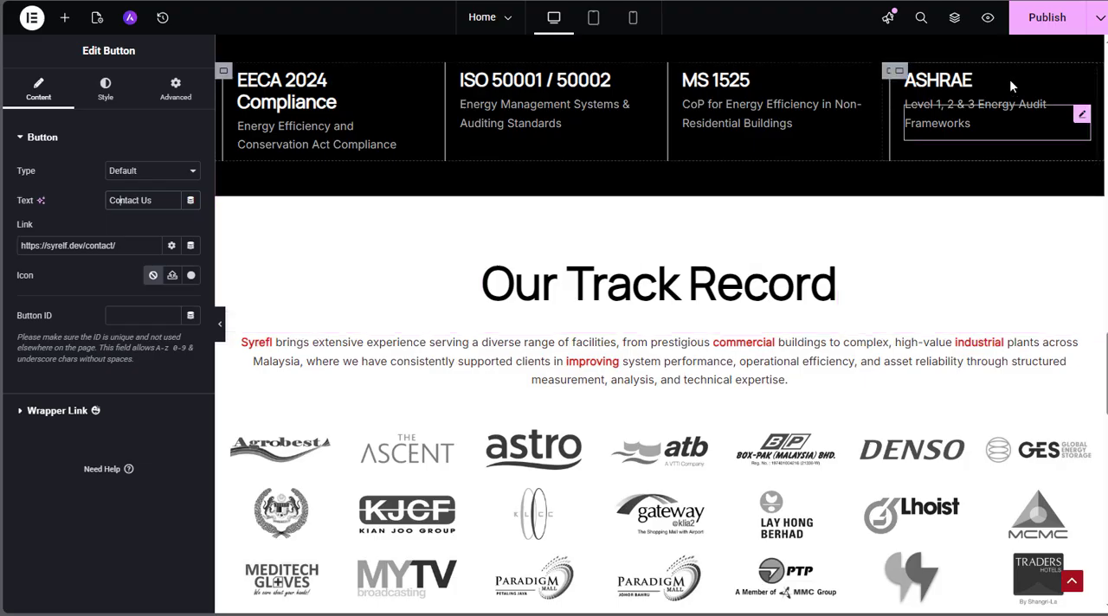
click(1041, 26)
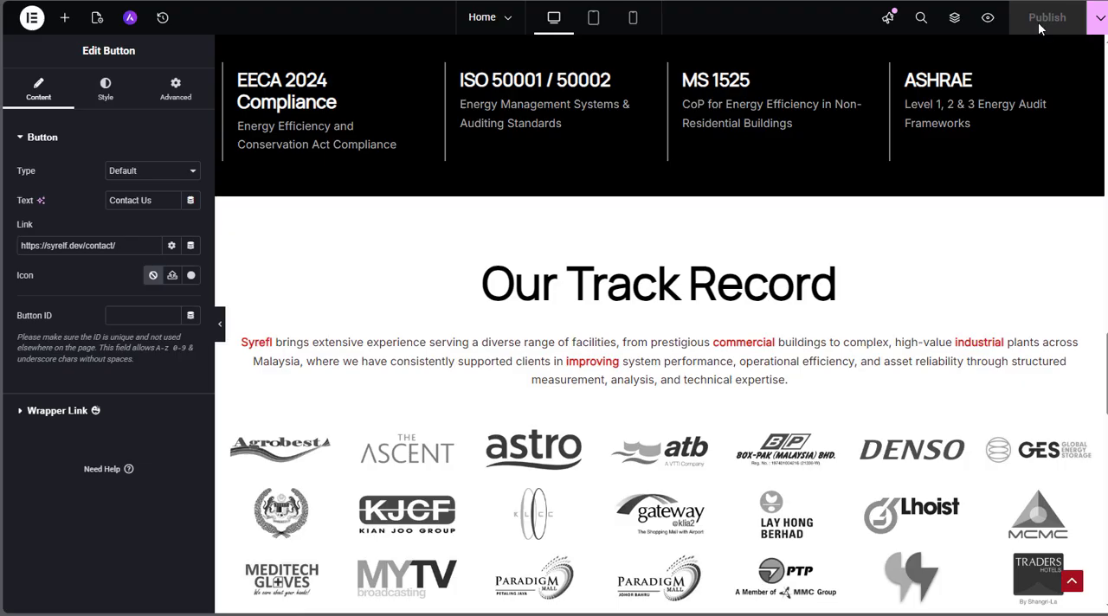
Preview the published Home page and check the services, track record, savings counters and Questions? sections
click(987, 19)
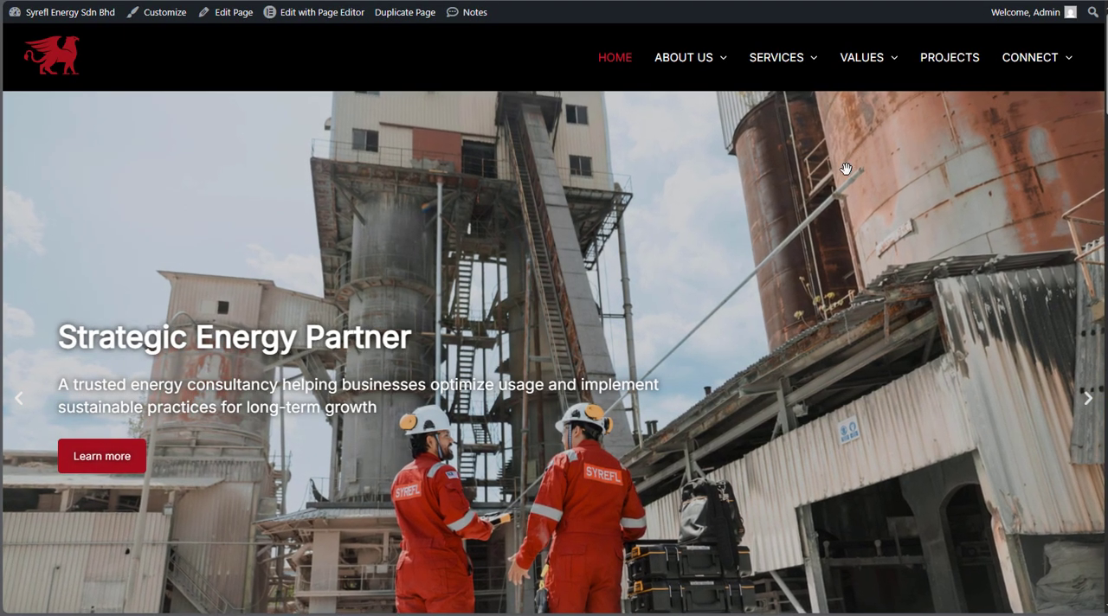
scroll(779, 204, down, 4)
scroll(779, 205, down, 12)
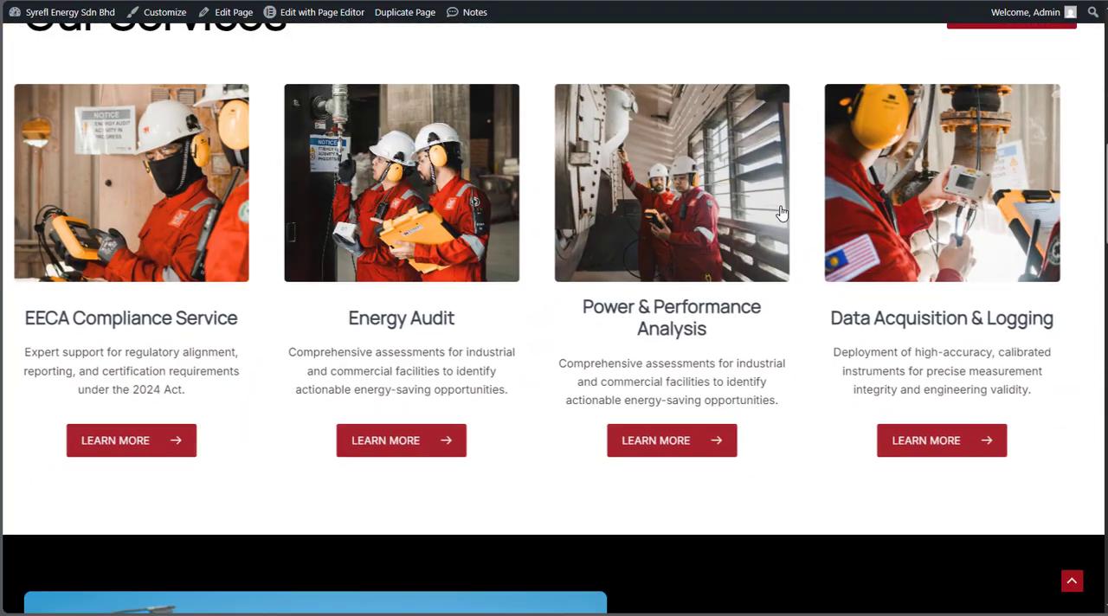
scroll(780, 205, down, 20)
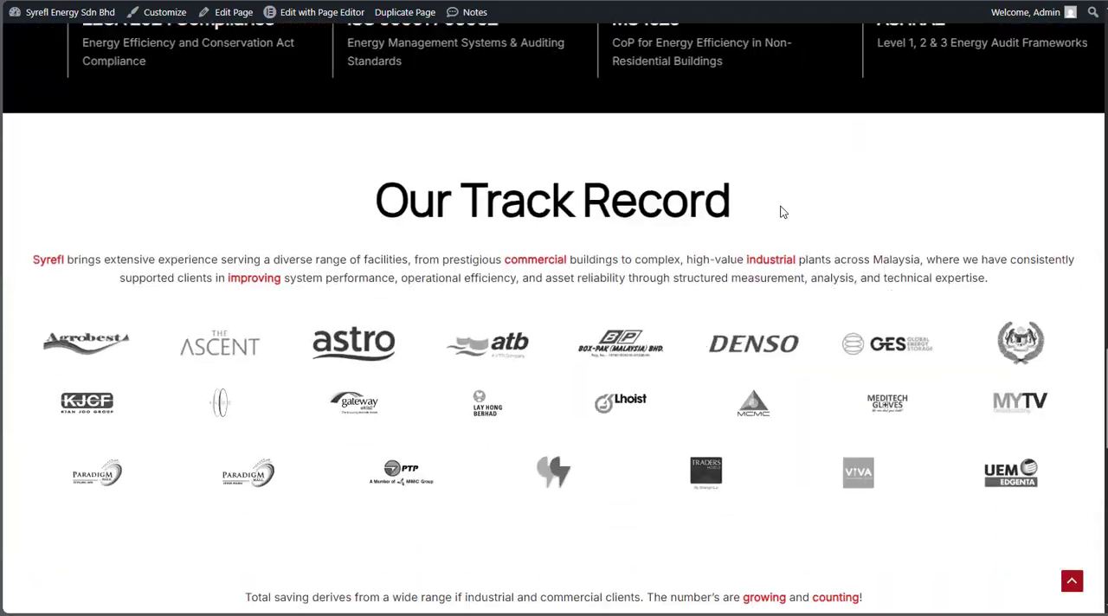
scroll(779, 211, up, 20)
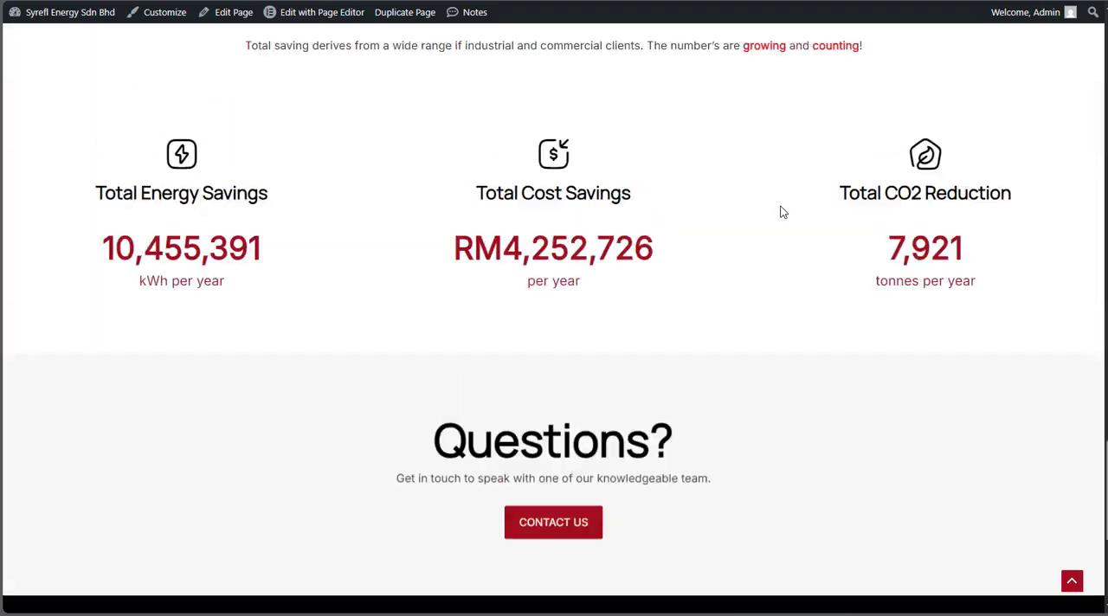
scroll(780, 211, up, 10)
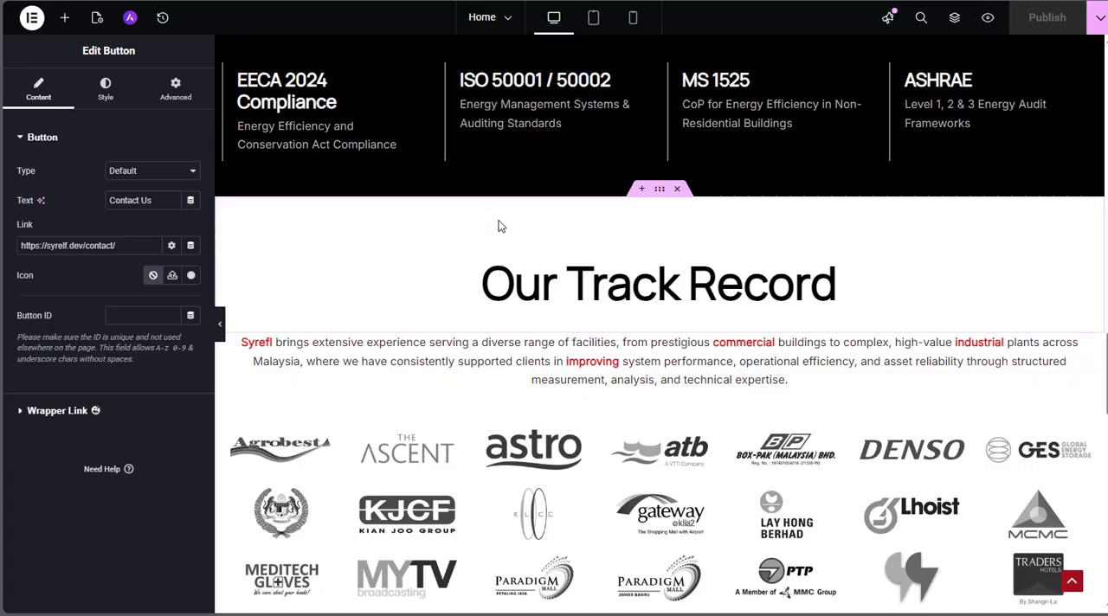
Exit the Home page editor to WordPress and open the list of all pages
scroll(570, 355, up, 6)
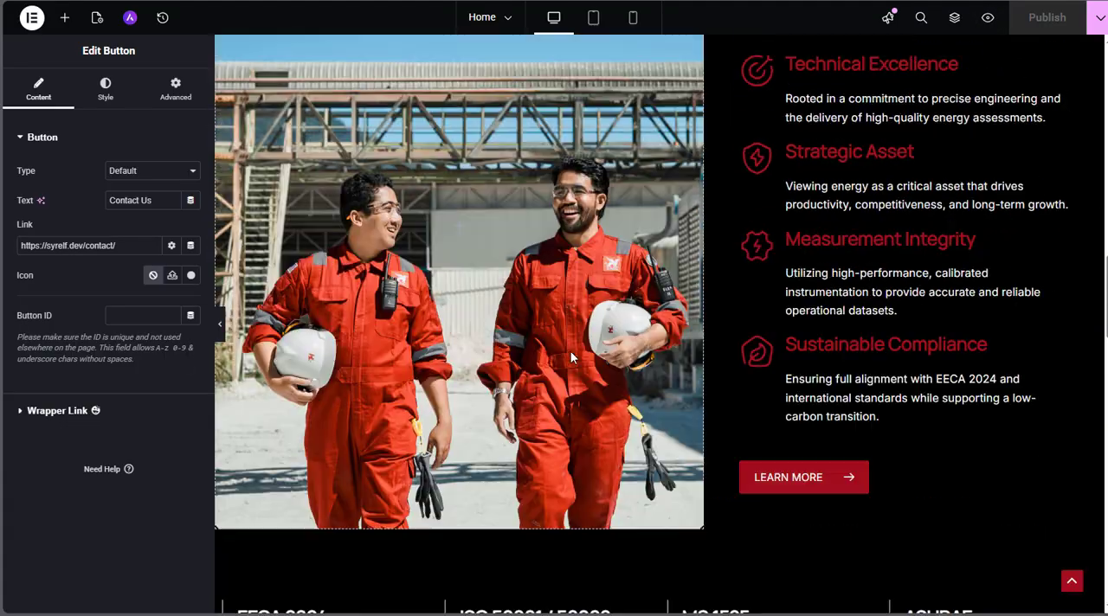
scroll(571, 352, up, 15)
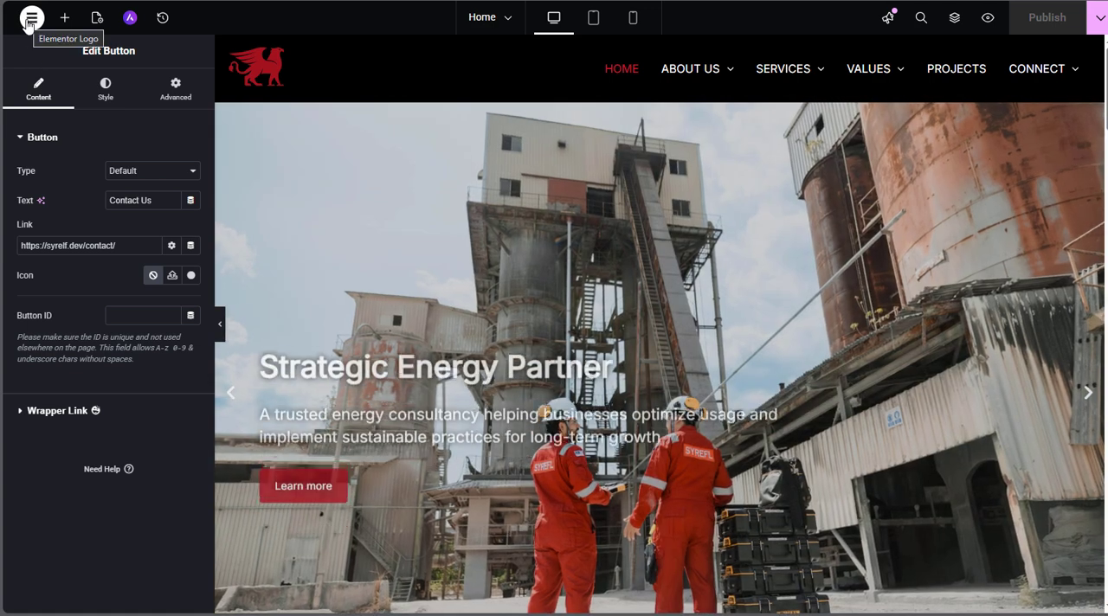
click(31, 18)
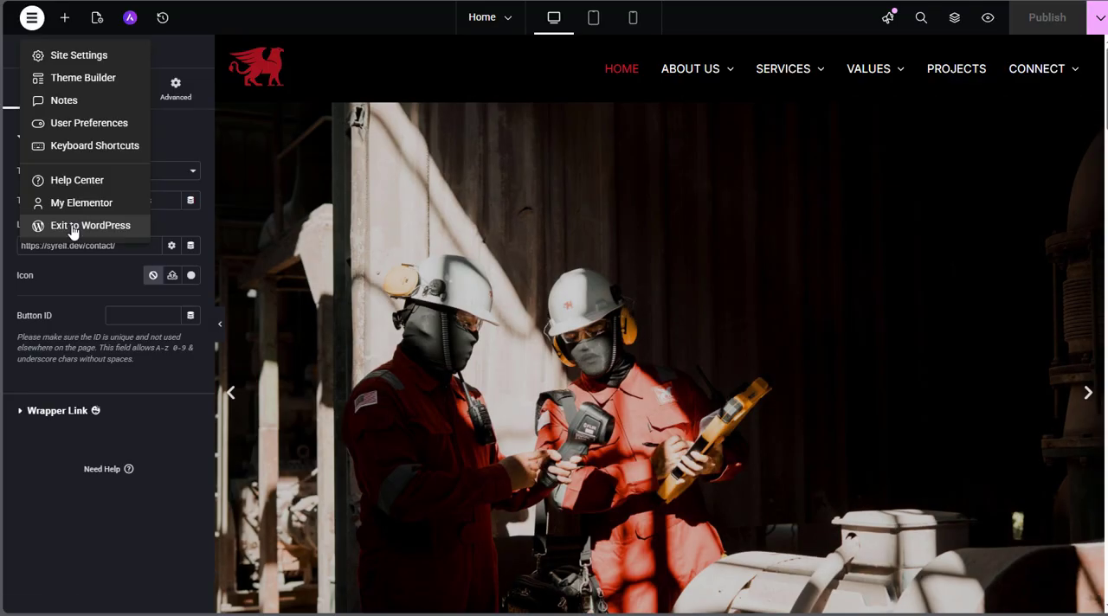
click(73, 230)
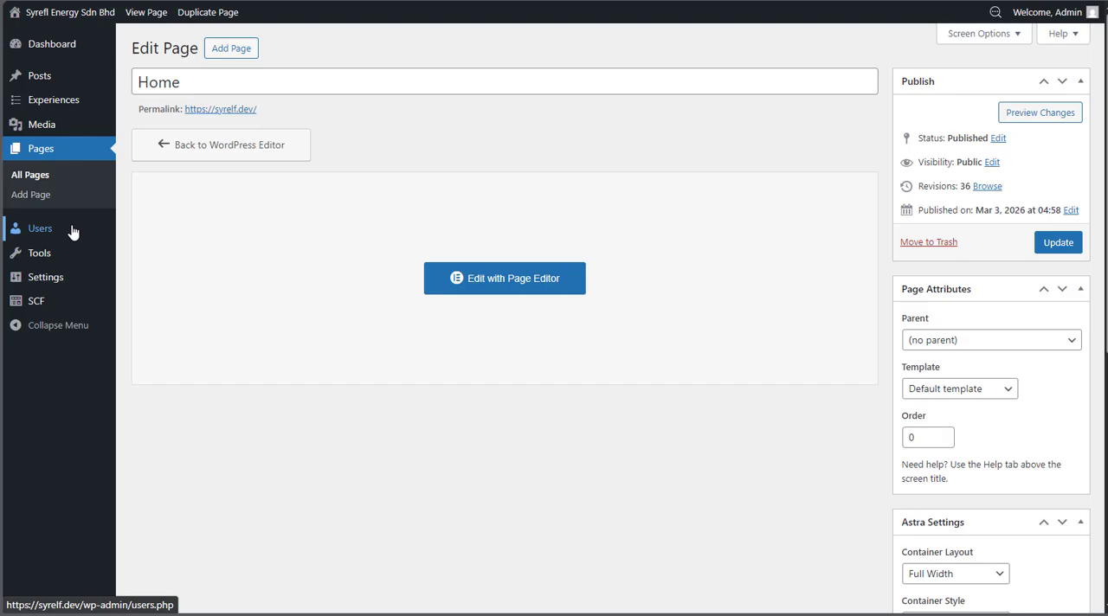
click(58, 180)
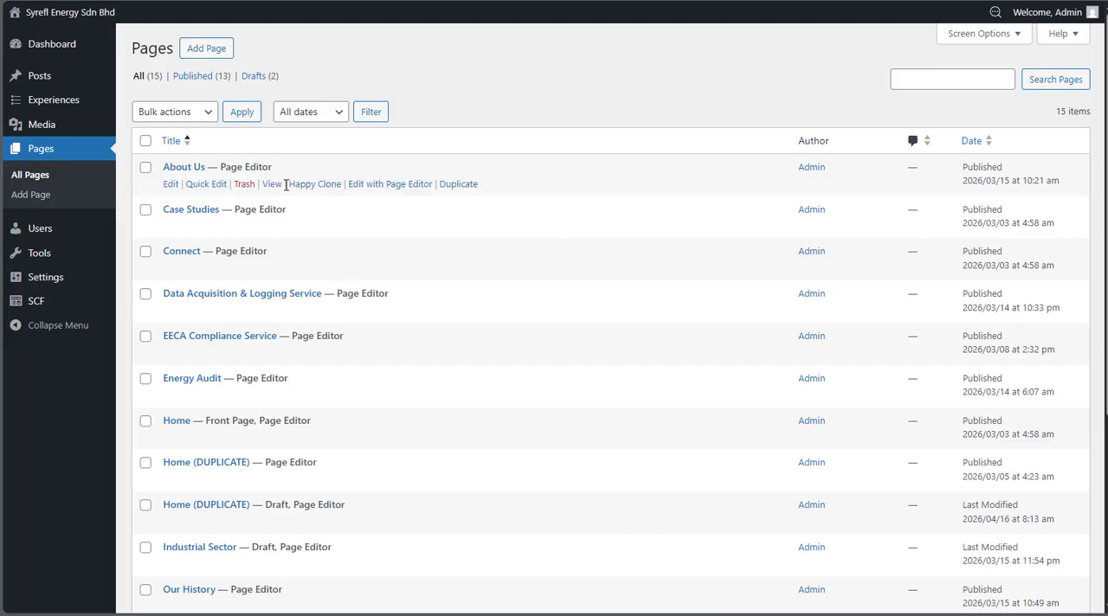
Open the Data Acquisition & Logging Service page for editing with Page Editor in a new browser tab
scroll(285, 184, down, 3)
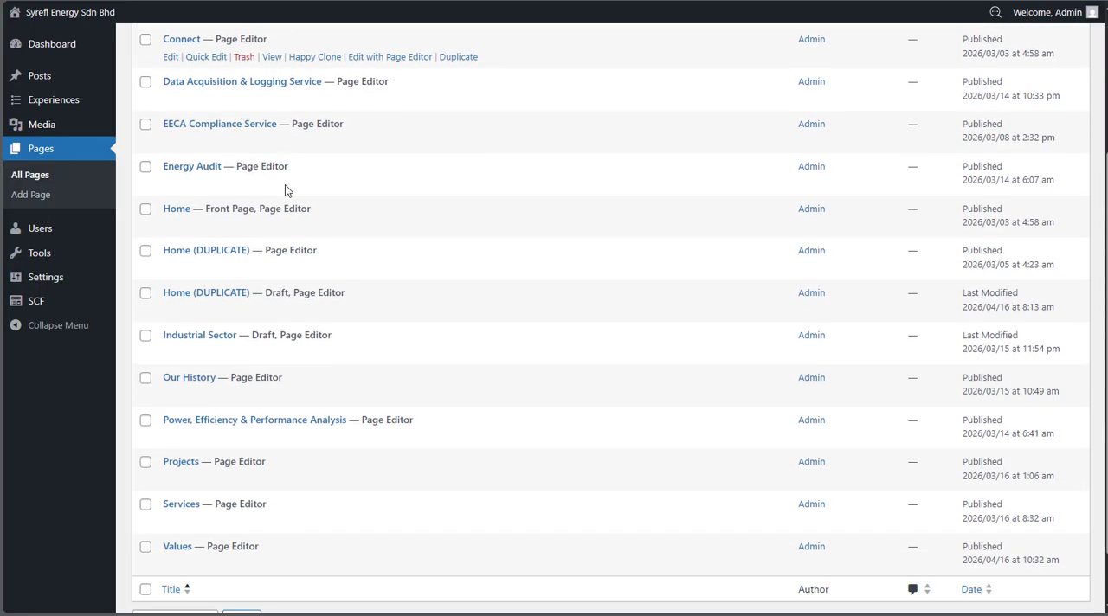
scroll(285, 184, up, 3)
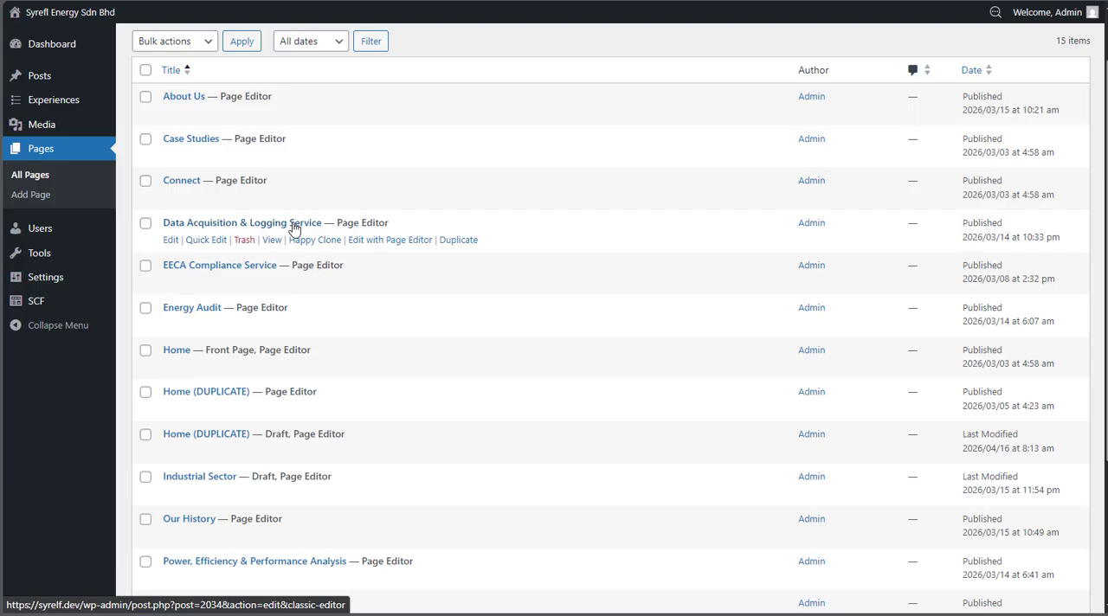
right_click(369, 248)
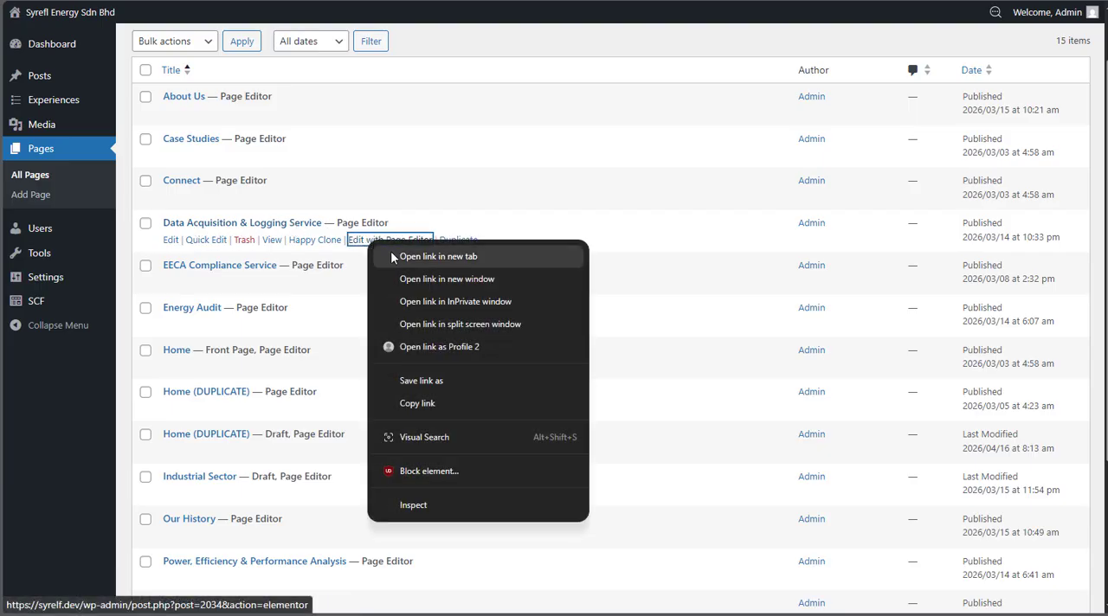
click(391, 257)
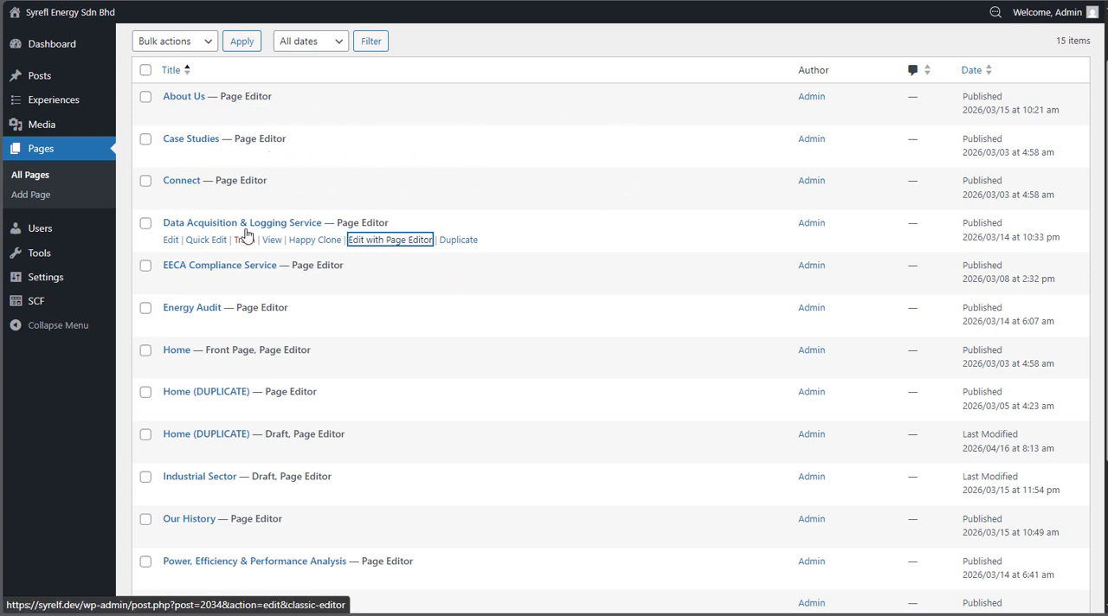
key(ctrl+Tab)
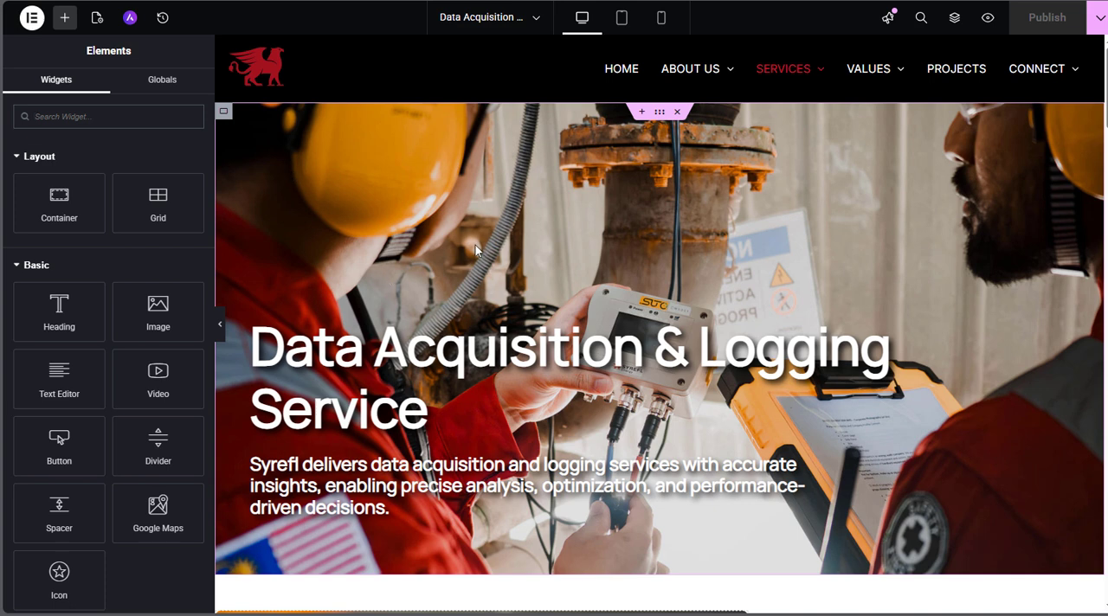
Open the hero banner container's style settings to examine its background image
scroll(476, 249, down, 1)
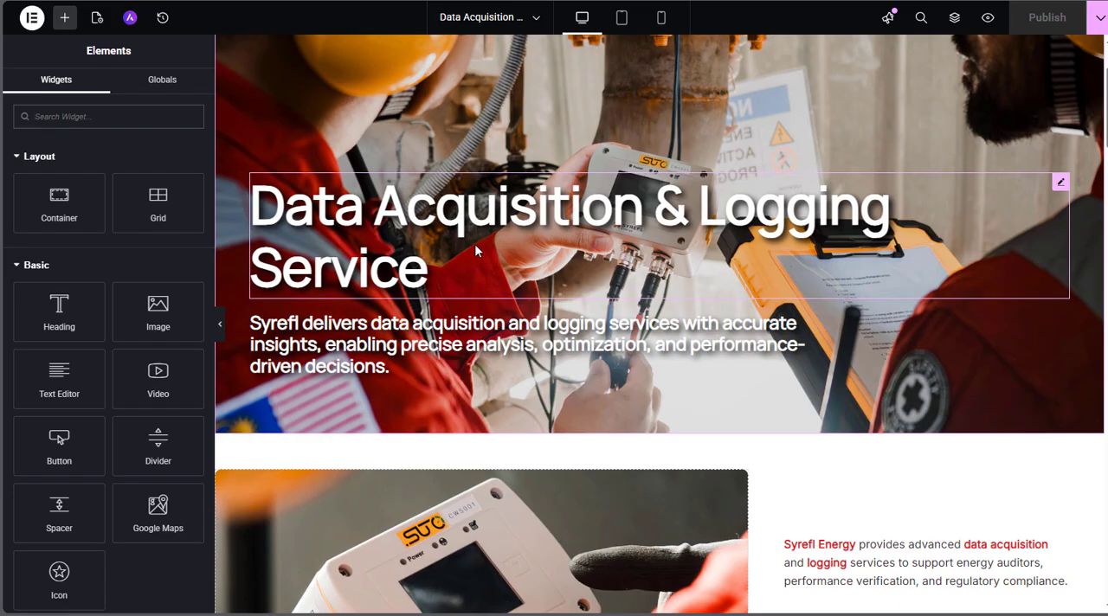
scroll(475, 250, up, 1)
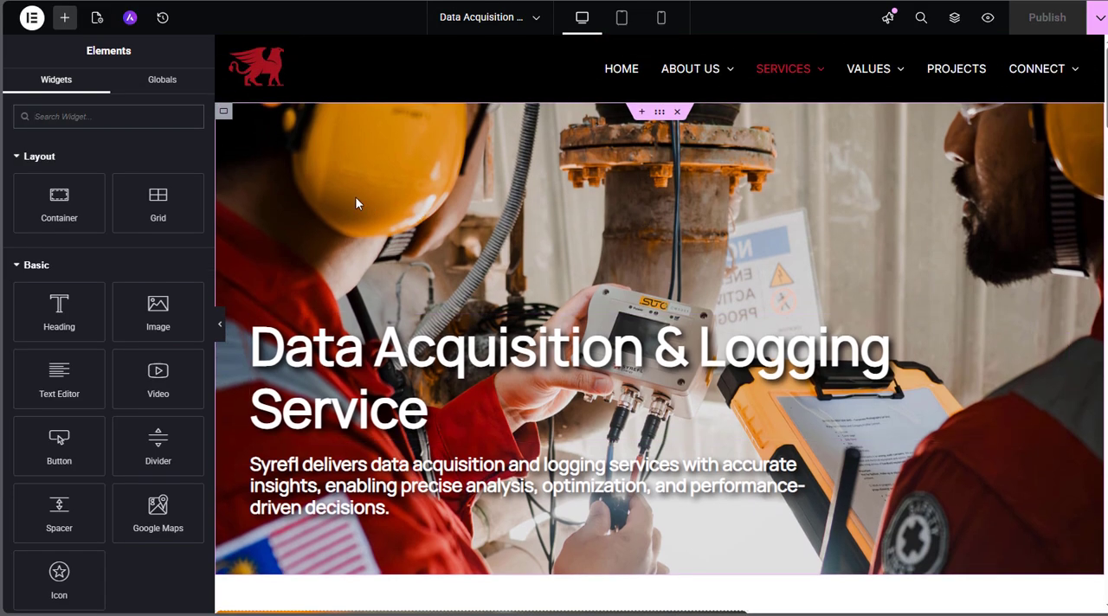
click(223, 113)
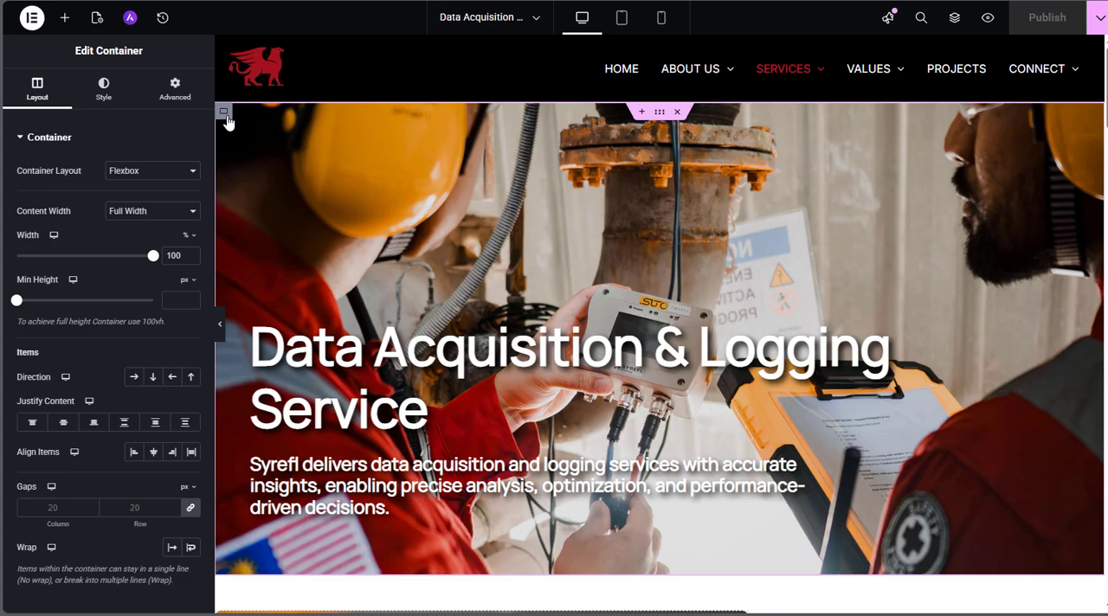
click(119, 89)
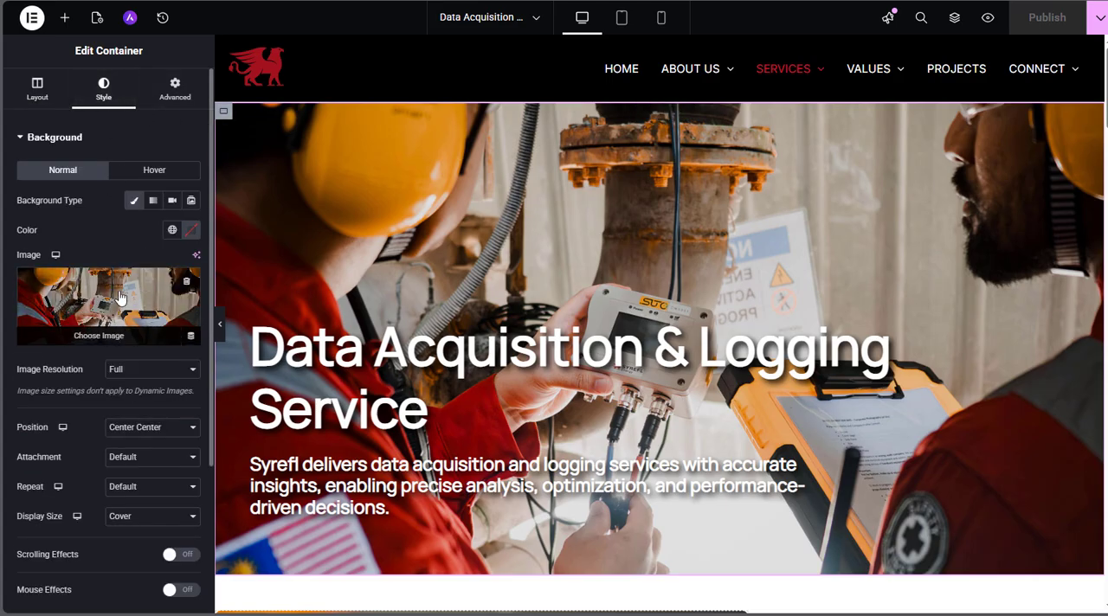
scroll(380, 289, down, 1)
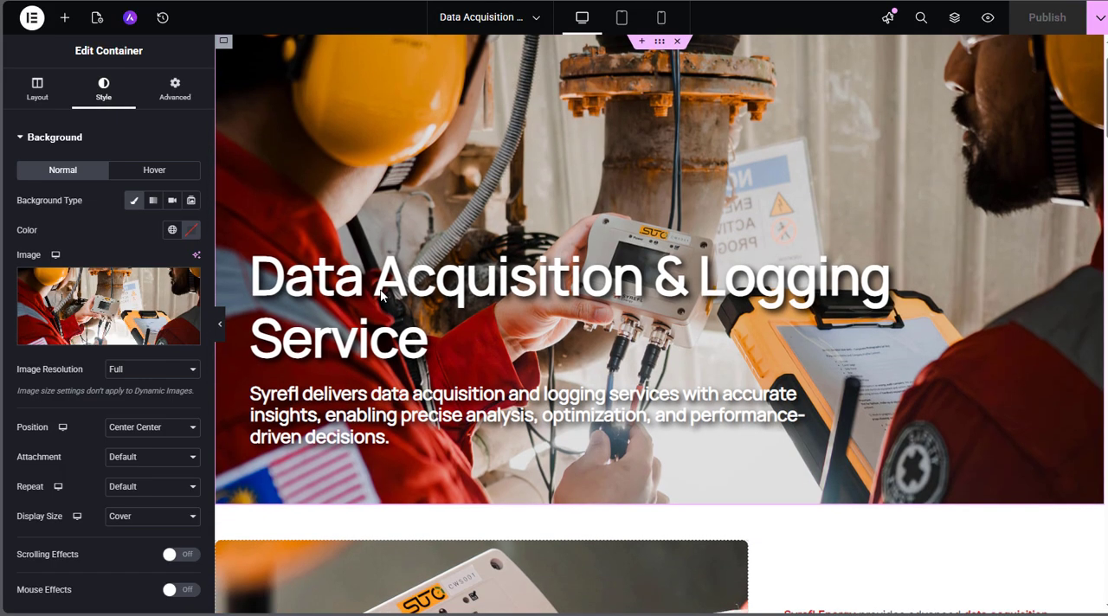
Open the hero's Data Acquisition & Logging Service heading and the sentence beneath it to examine their title texts
scroll(380, 295, down, 1)
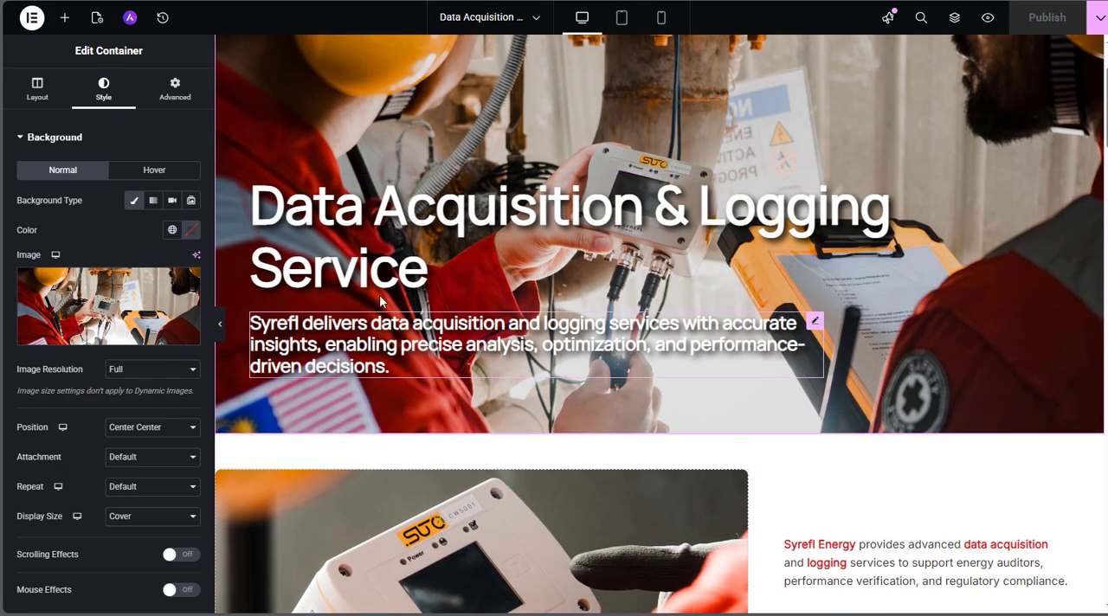
click(309, 216)
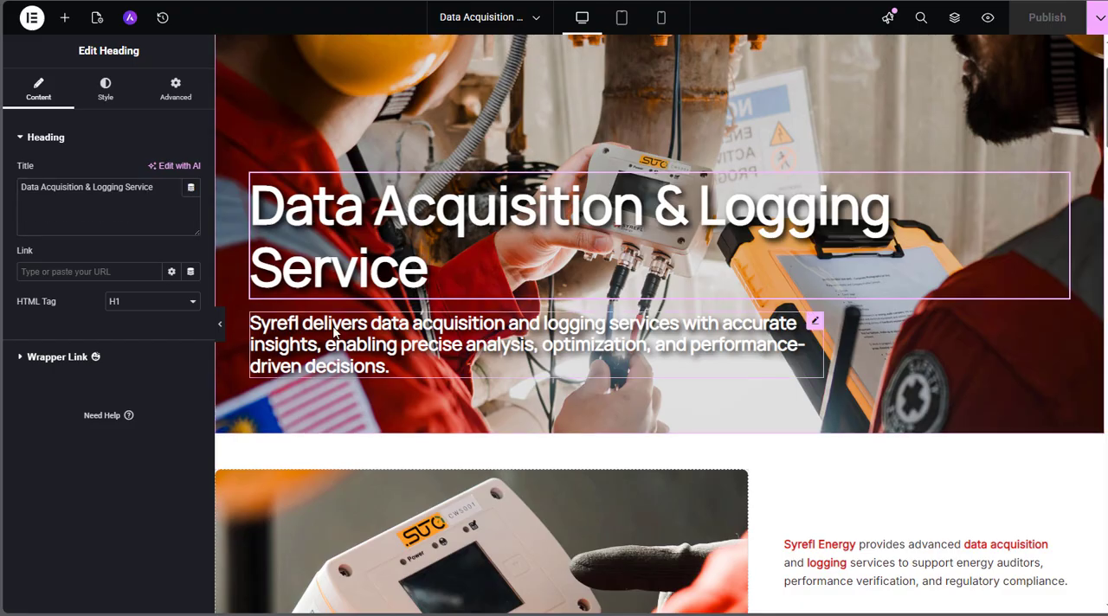
click(816, 320)
click(168, 219)
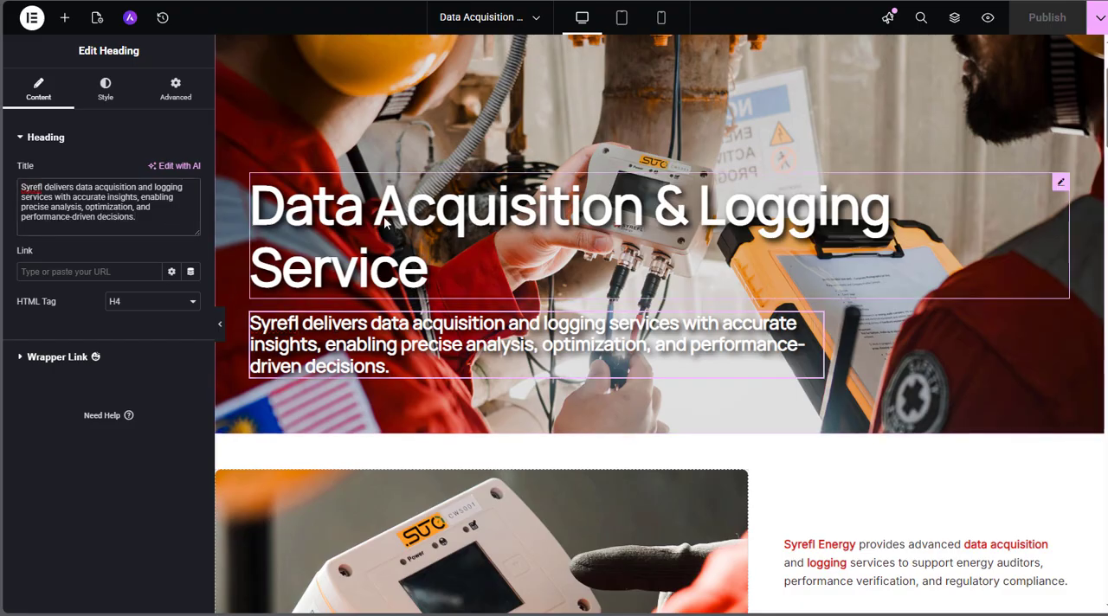
Open the container with the handheld device photo below the hero to examine its background image and layout settings
scroll(383, 223, down, 5)
scroll(478, 228, up, 1)
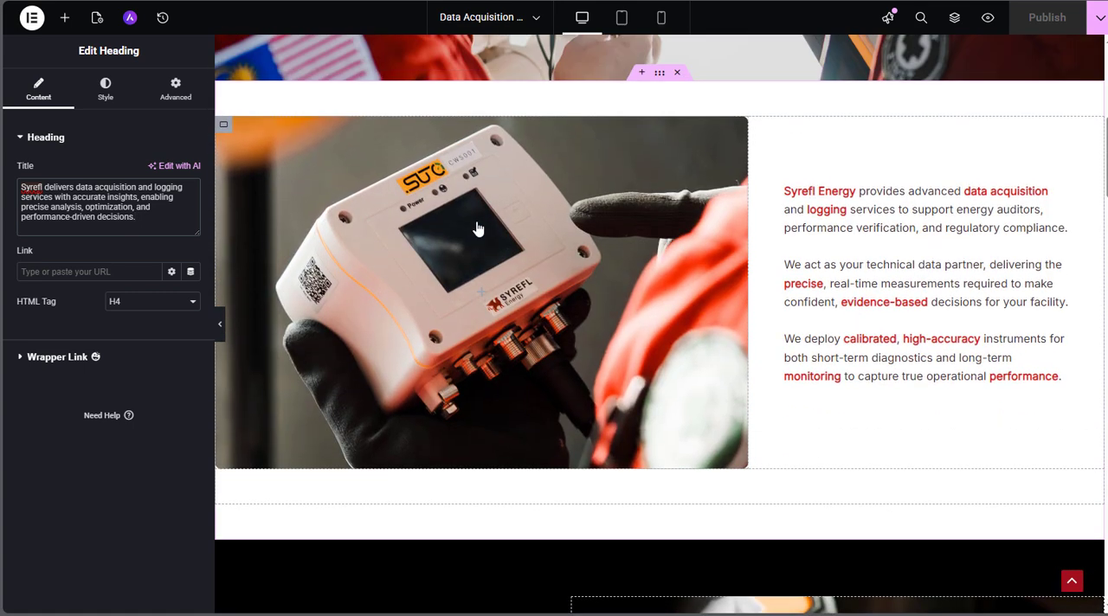
click(224, 127)
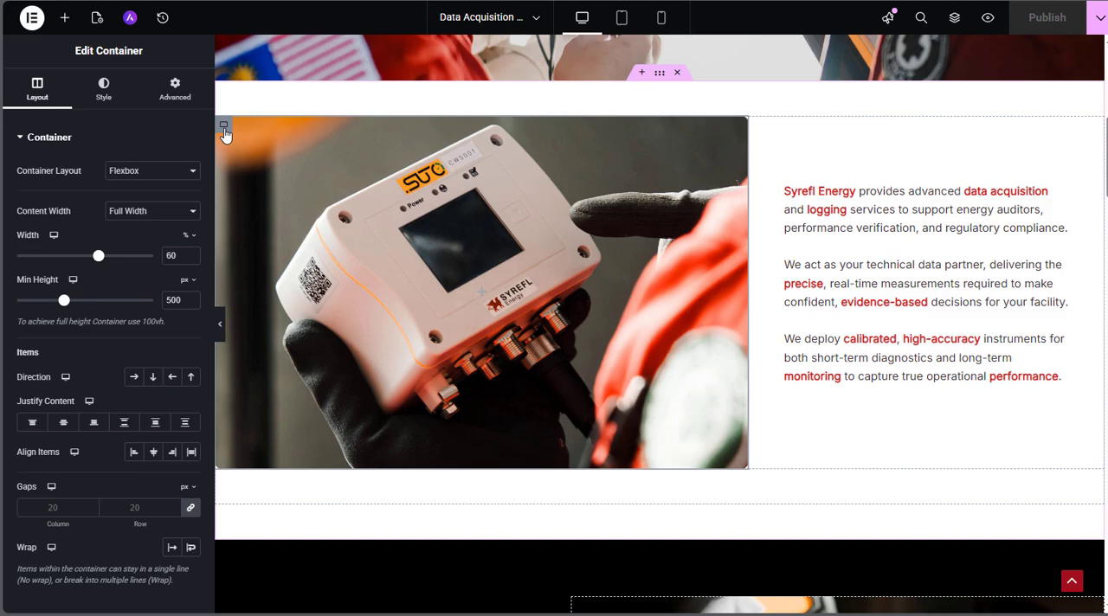
click(104, 90)
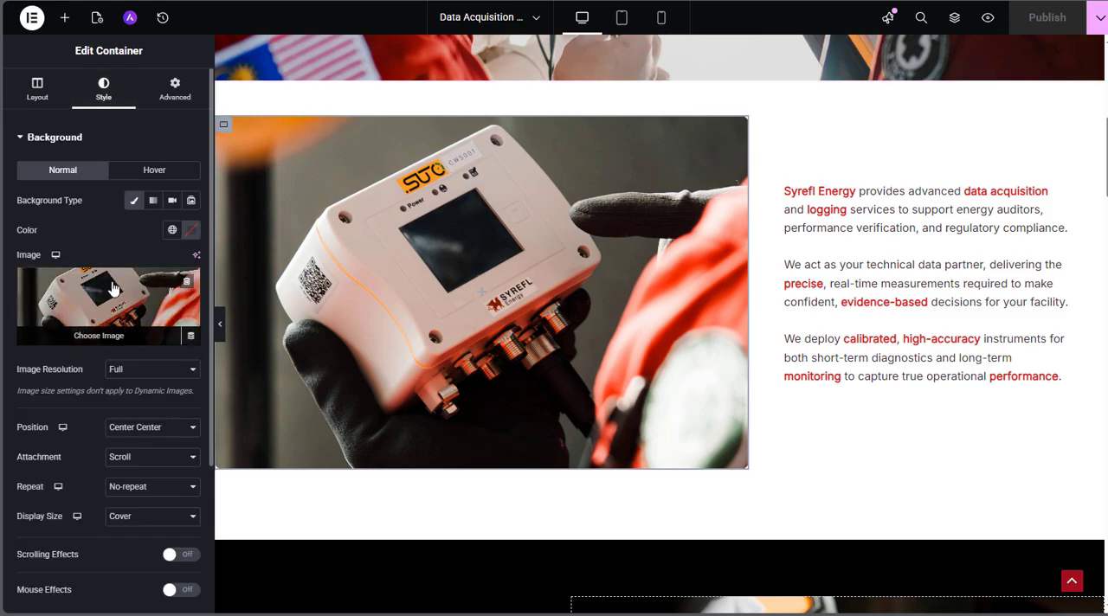
click(37, 93)
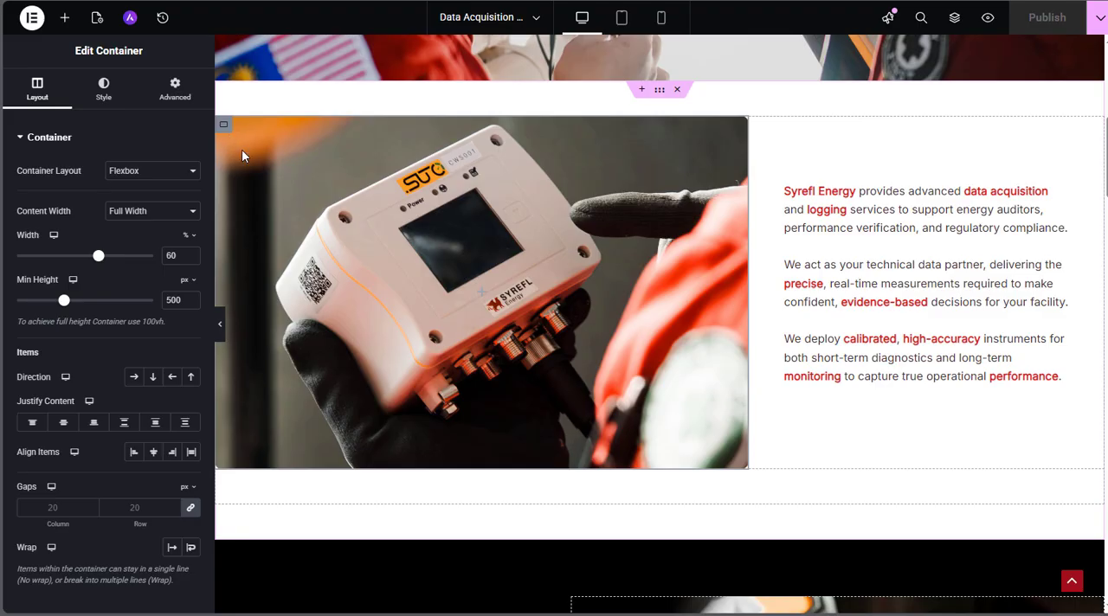
Open the Syrefl Energy text beside the device photo and read through its paragraphs in the text editor
click(836, 227)
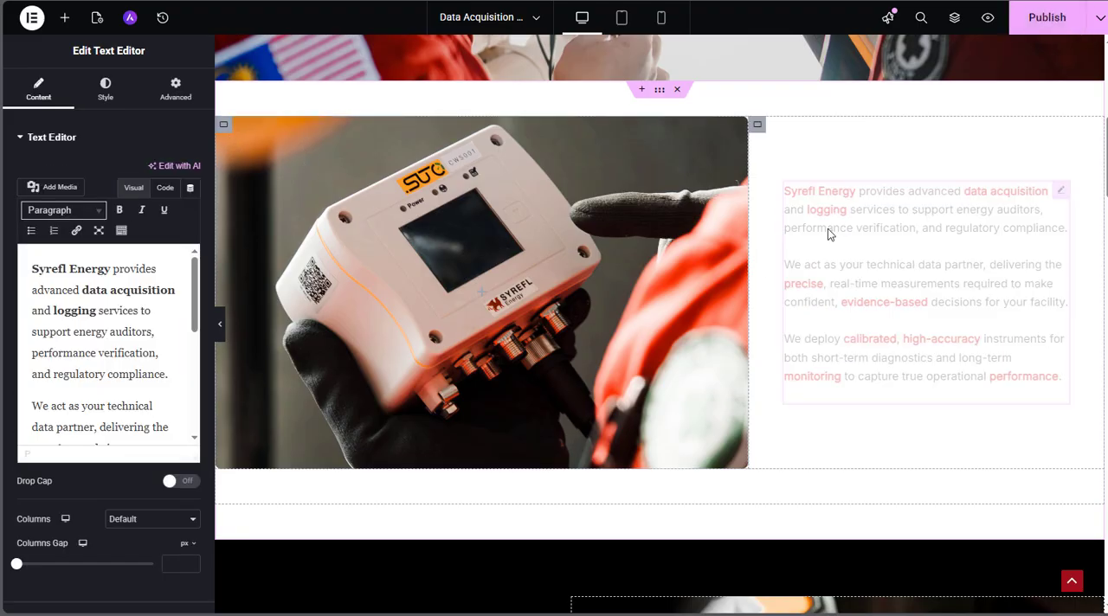
scroll(65, 326, down, 3)
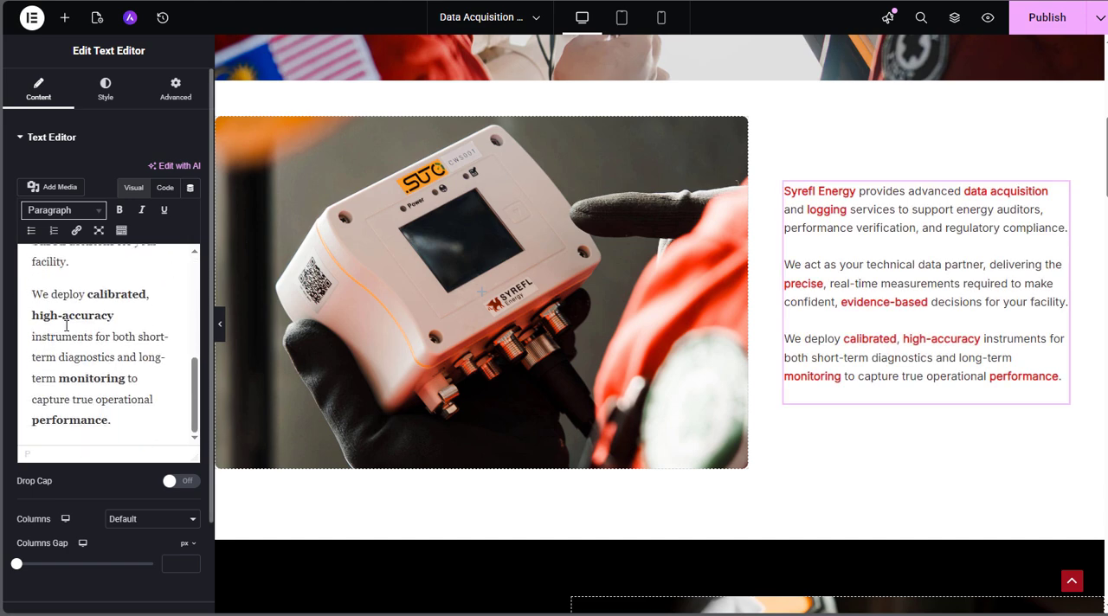
scroll(69, 356, up, 5)
Open the thermal camera photo container's background image in the media library to examine it, leaving the image unchanged
scroll(636, 321, down, 3)
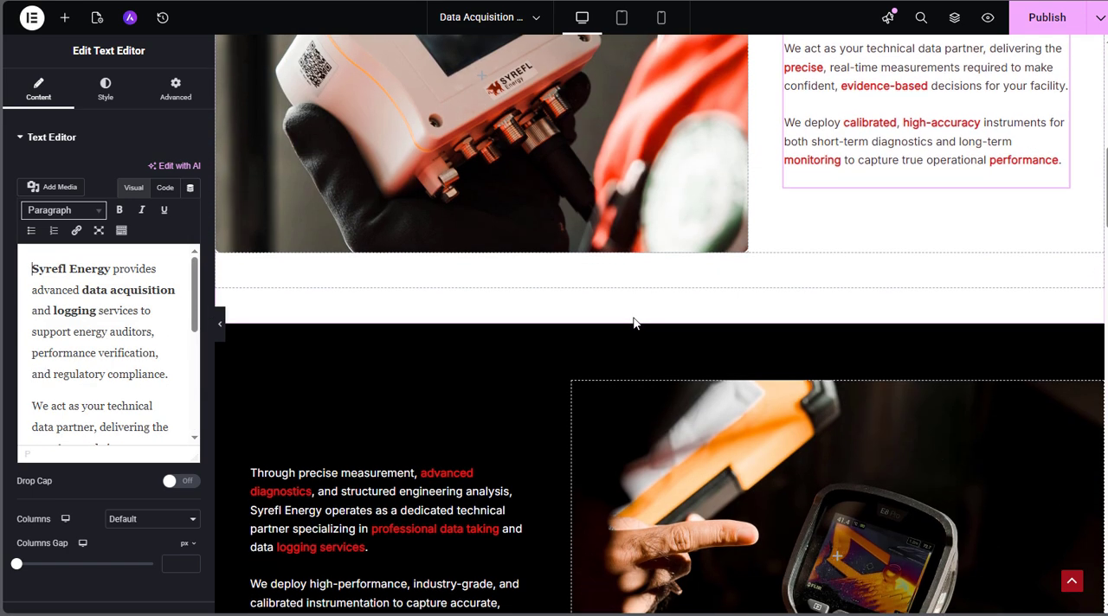
scroll(633, 323, down, 4)
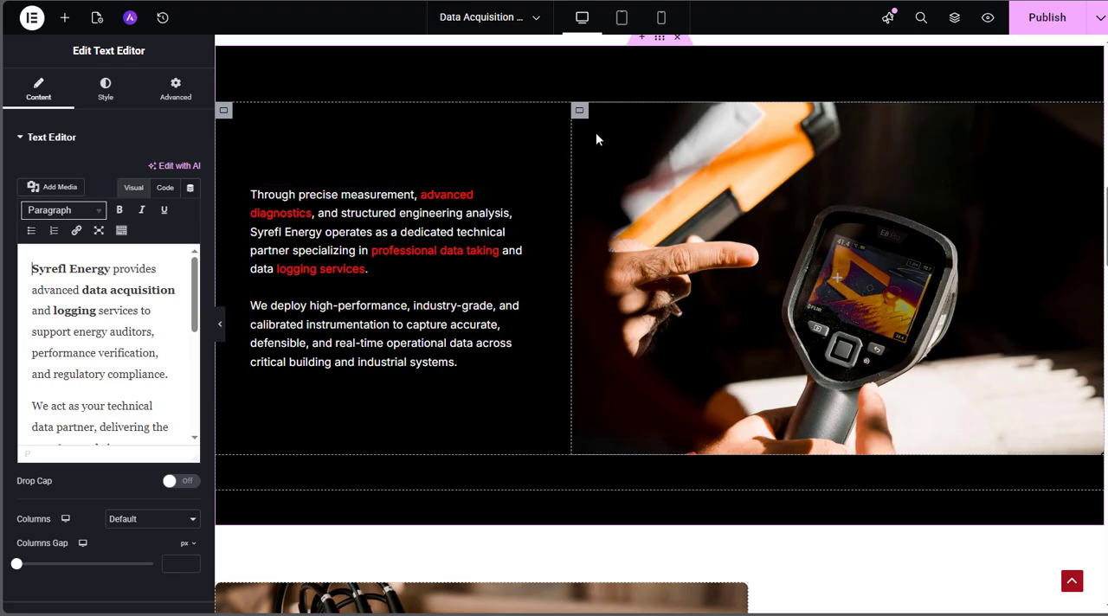
click(581, 113)
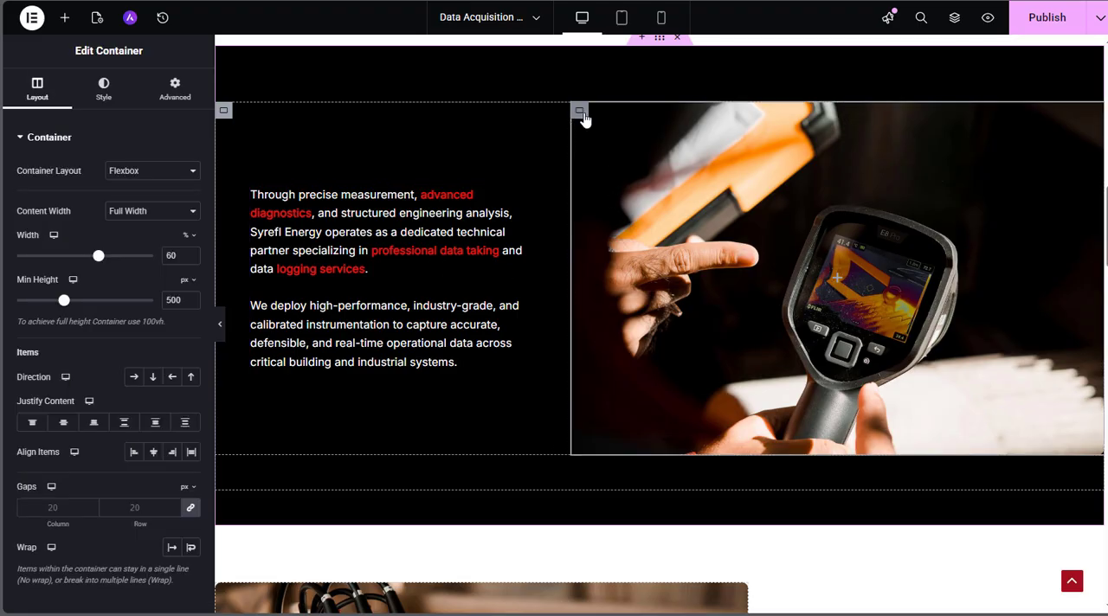
click(111, 91)
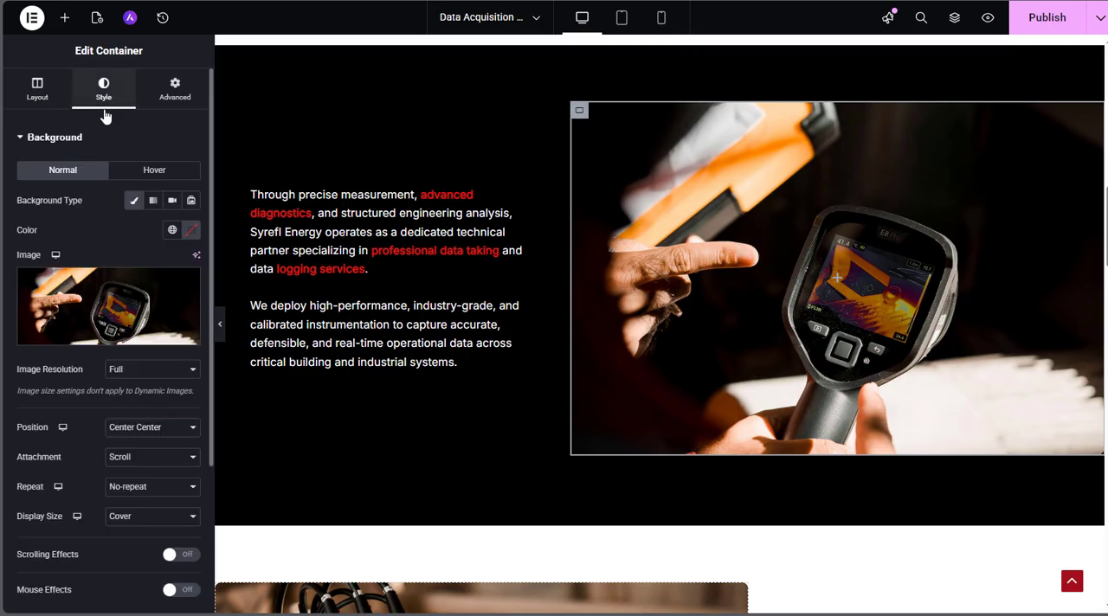
click(86, 312)
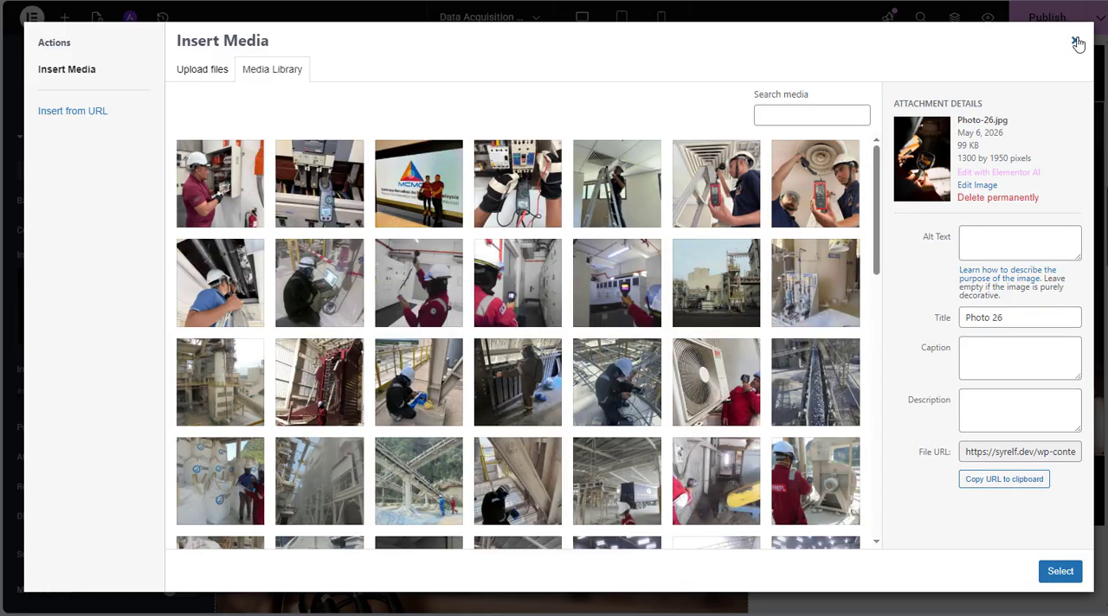
click(1074, 42)
Open the Data Acquisition & Logging Services heading and the description beneath it to examine their texts
scroll(807, 308, down, 12)
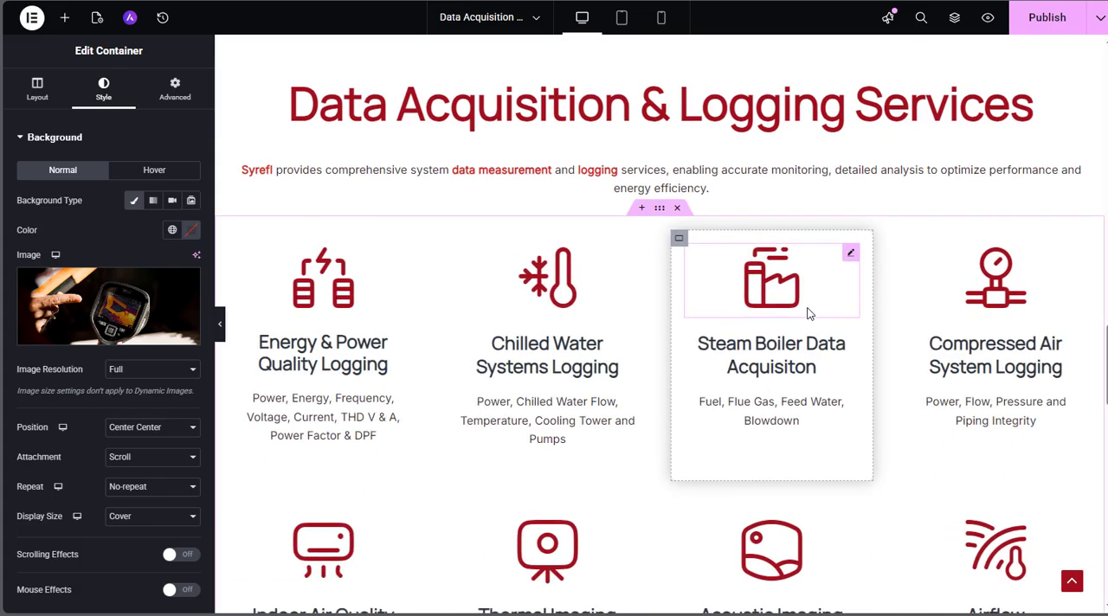
scroll(806, 314, down, 4)
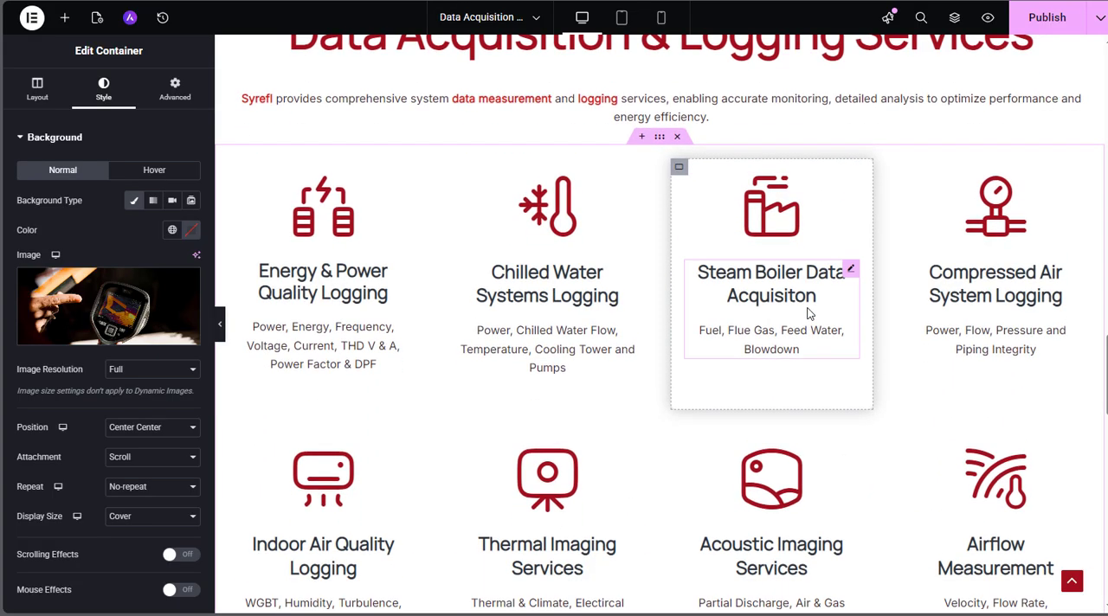
scroll(806, 314, up, 4)
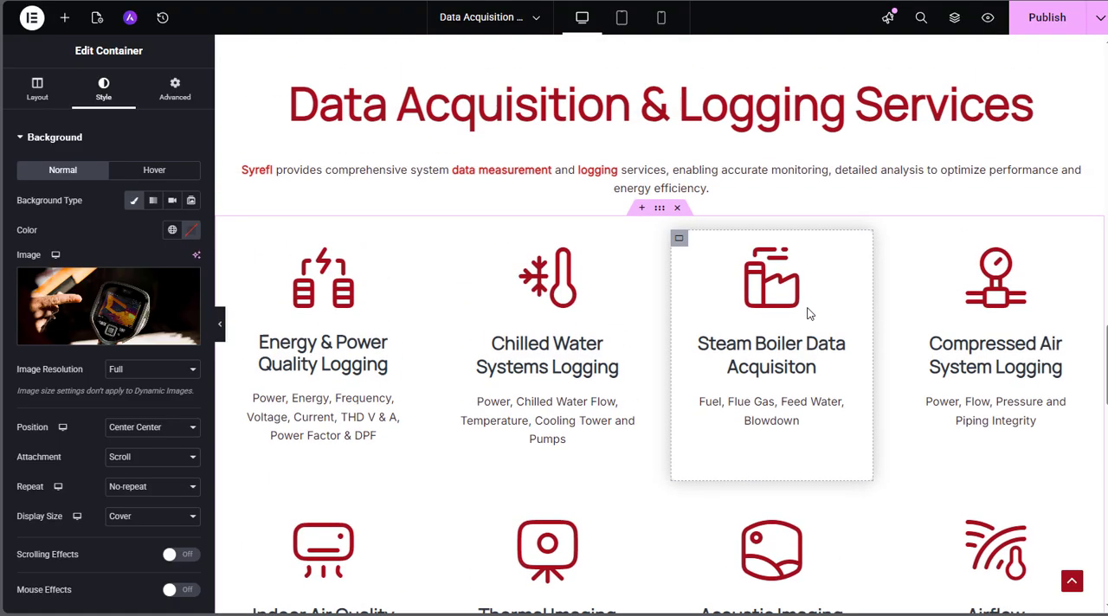
click(493, 99)
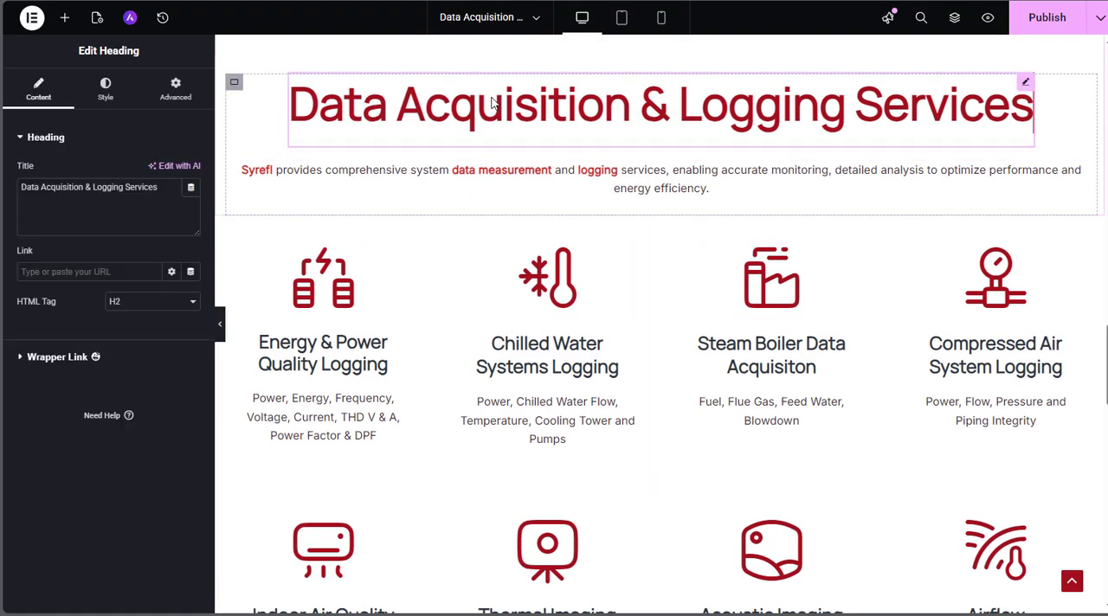
click(640, 179)
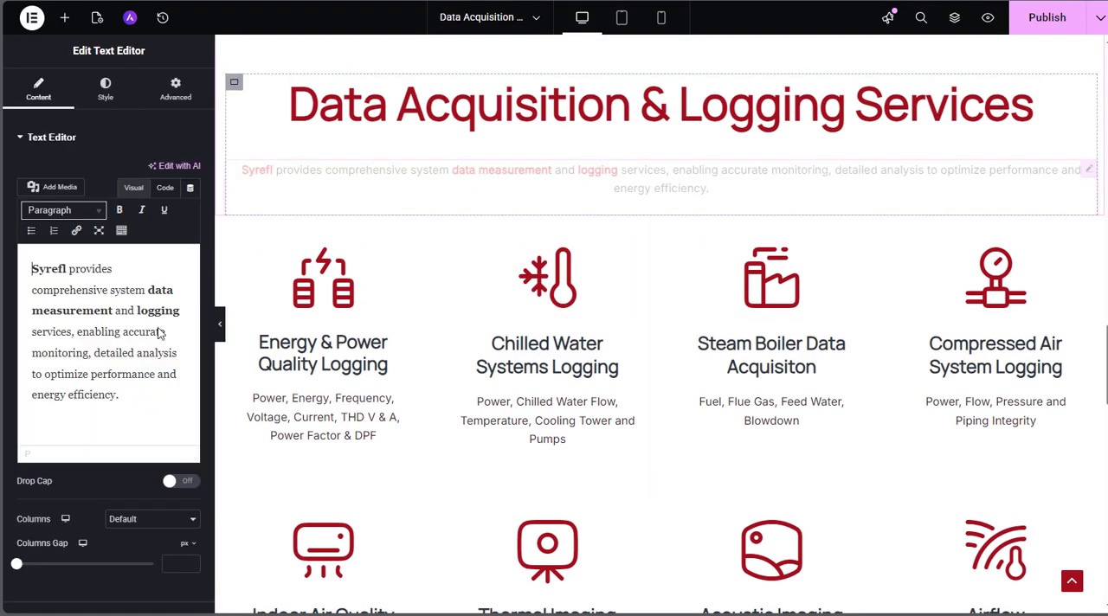
scroll(451, 303, down, 1)
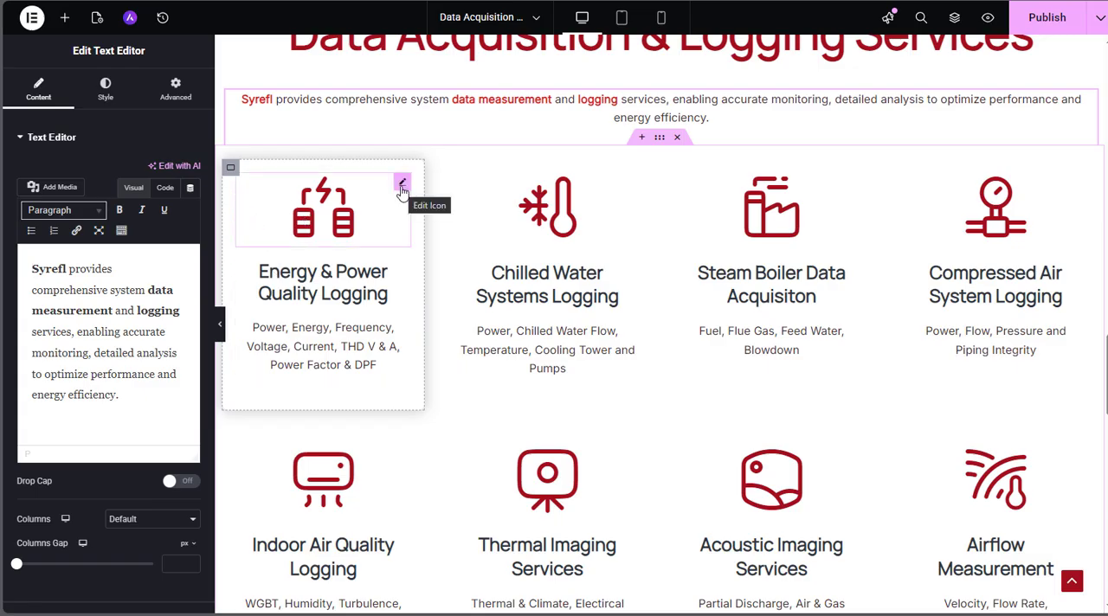
Open the Energy & Power Quality Logging card's icon and icon box to examine their icon, title and description settings
click(402, 185)
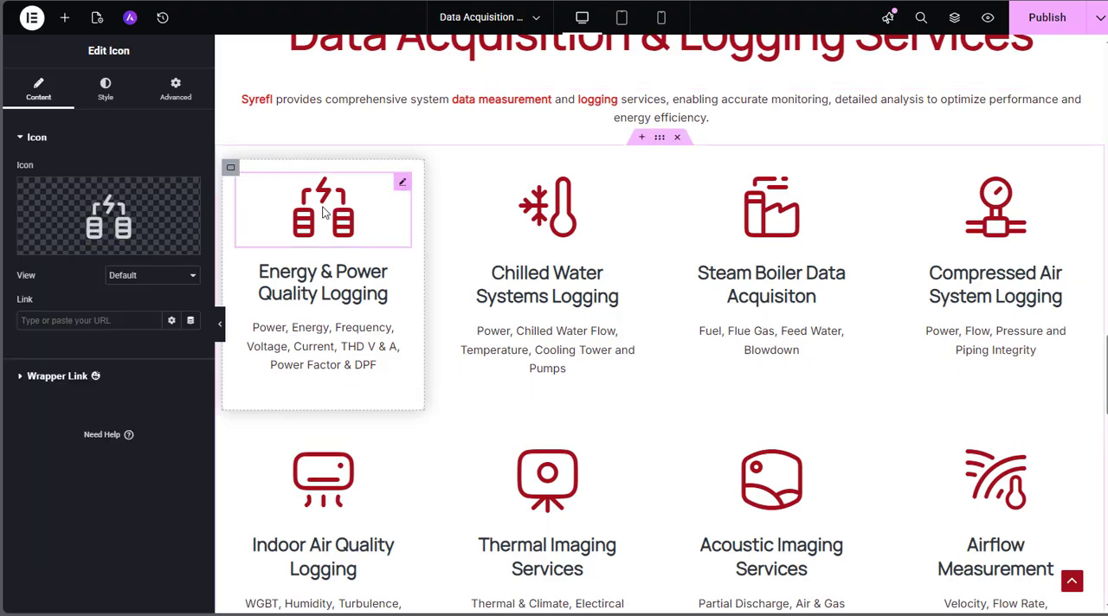
mouse_move(76, 201)
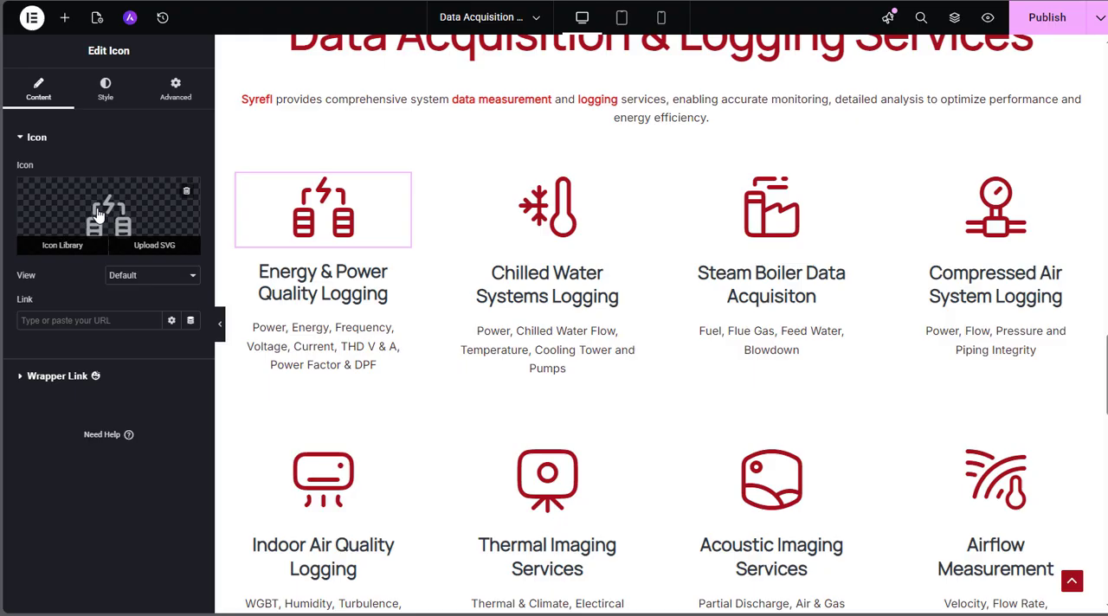
click(401, 271)
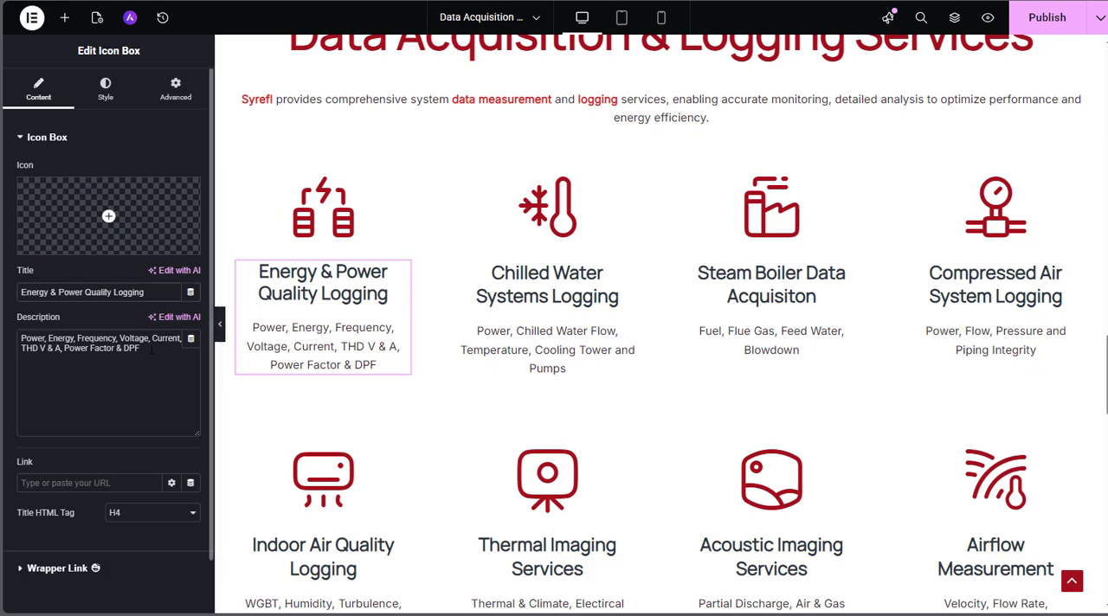
click(309, 349)
scroll(307, 344, down, 5)
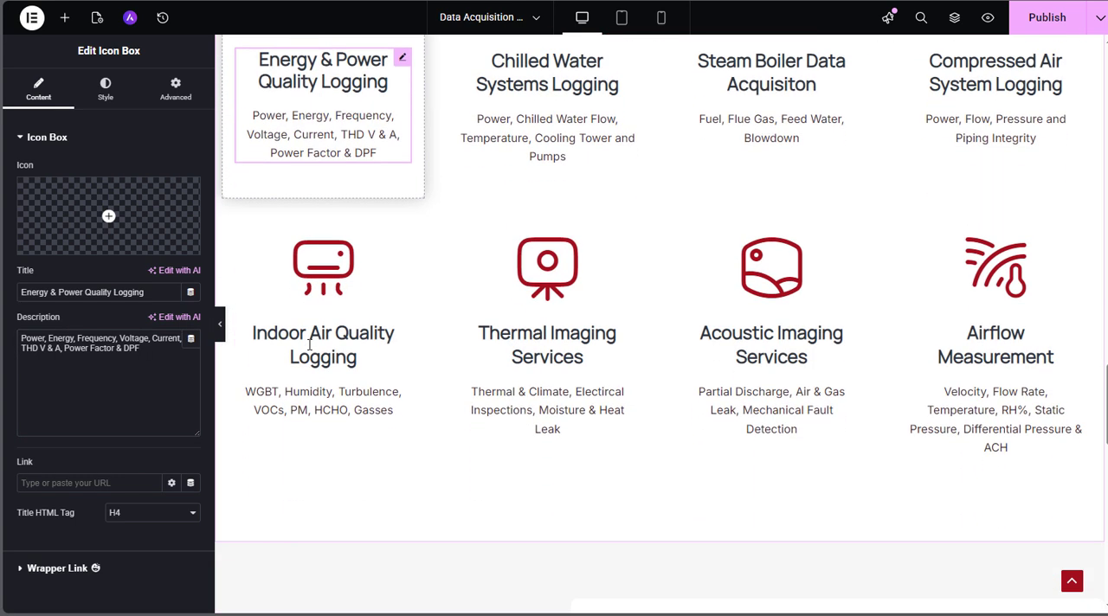
scroll(306, 330, up, 2)
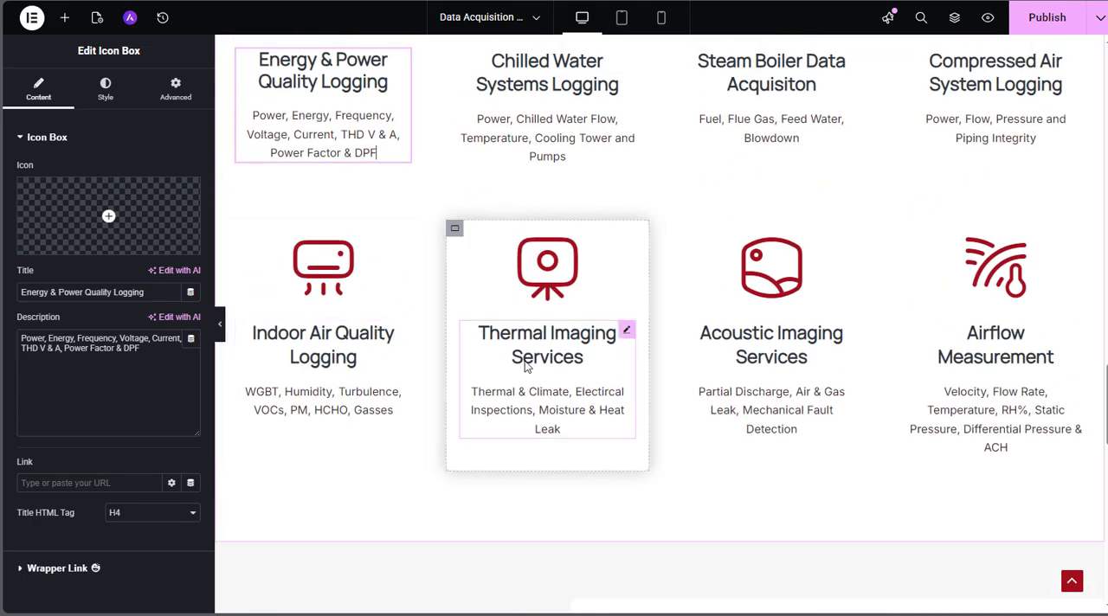
scroll(519, 306, up, 2)
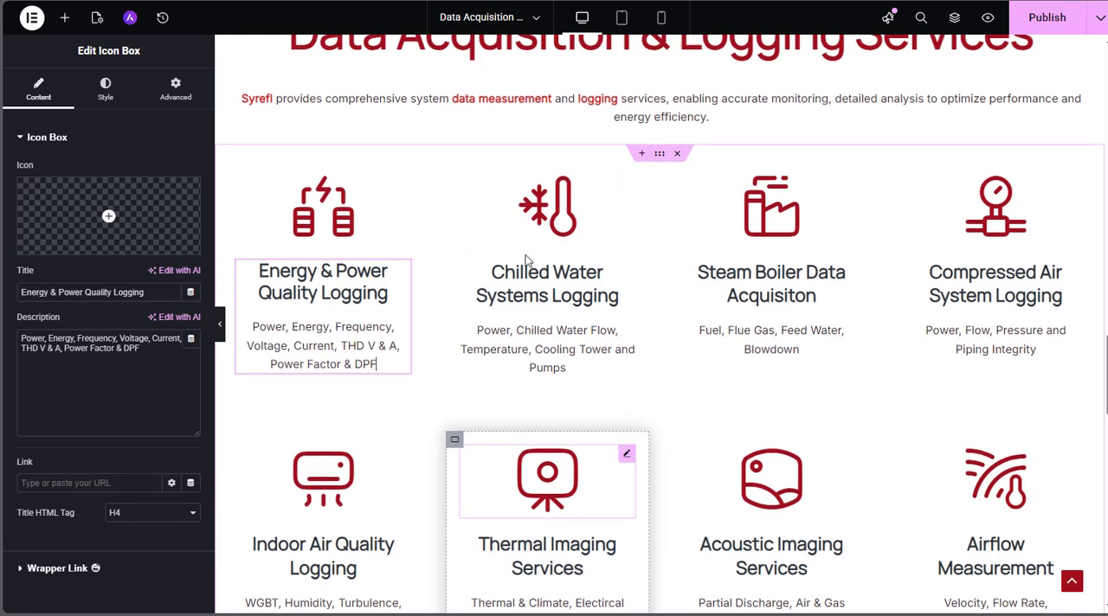
Open the Our Equipment heading and the text beneath it to examine their contents
scroll(611, 428, down, 6)
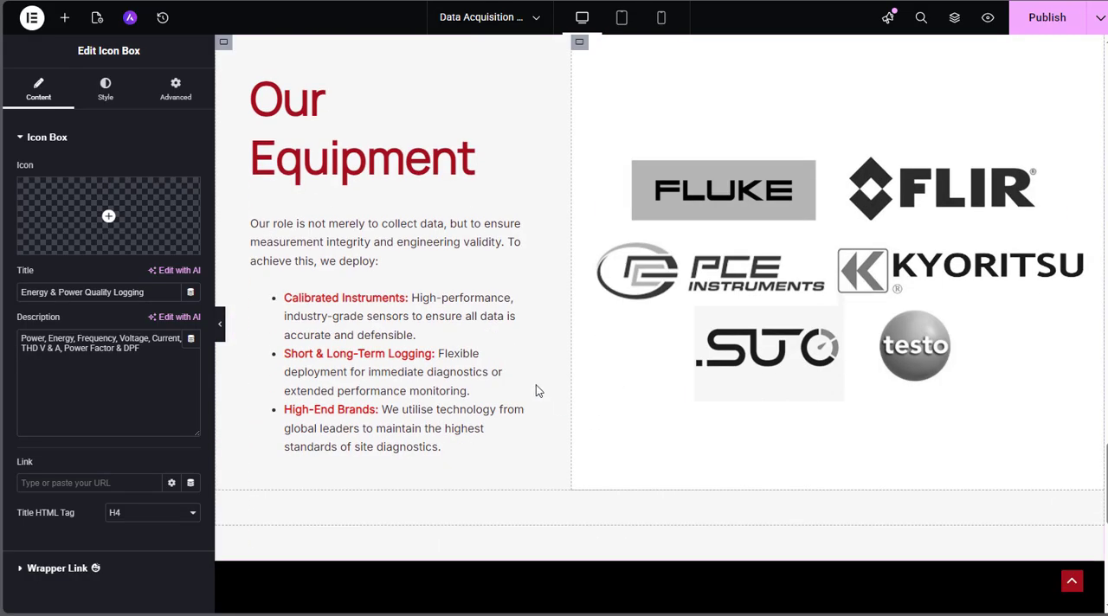
click(339, 182)
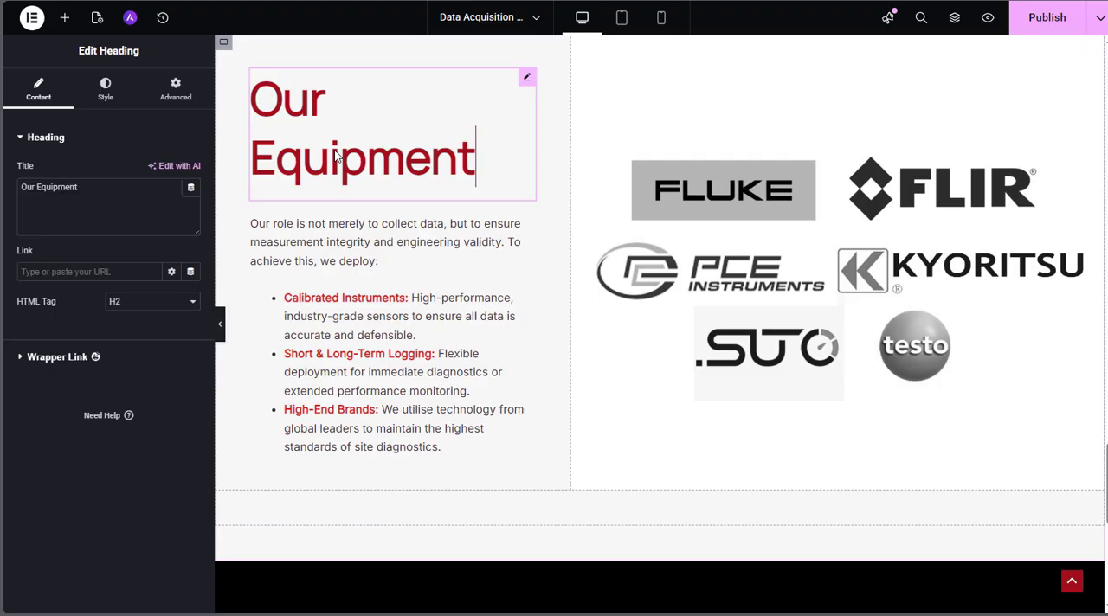
click(113, 188)
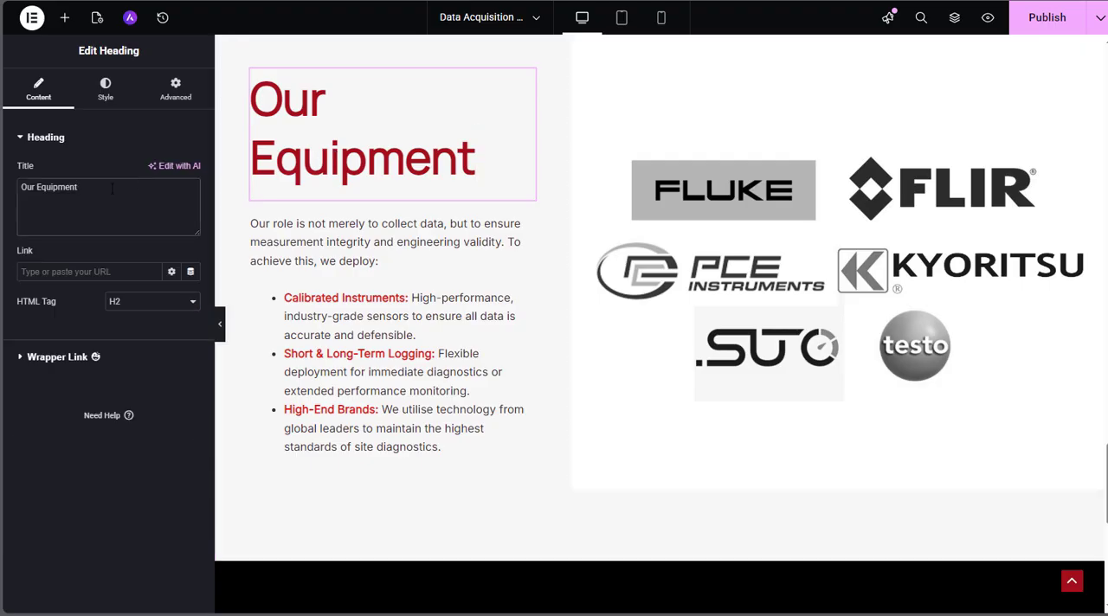
click(302, 265)
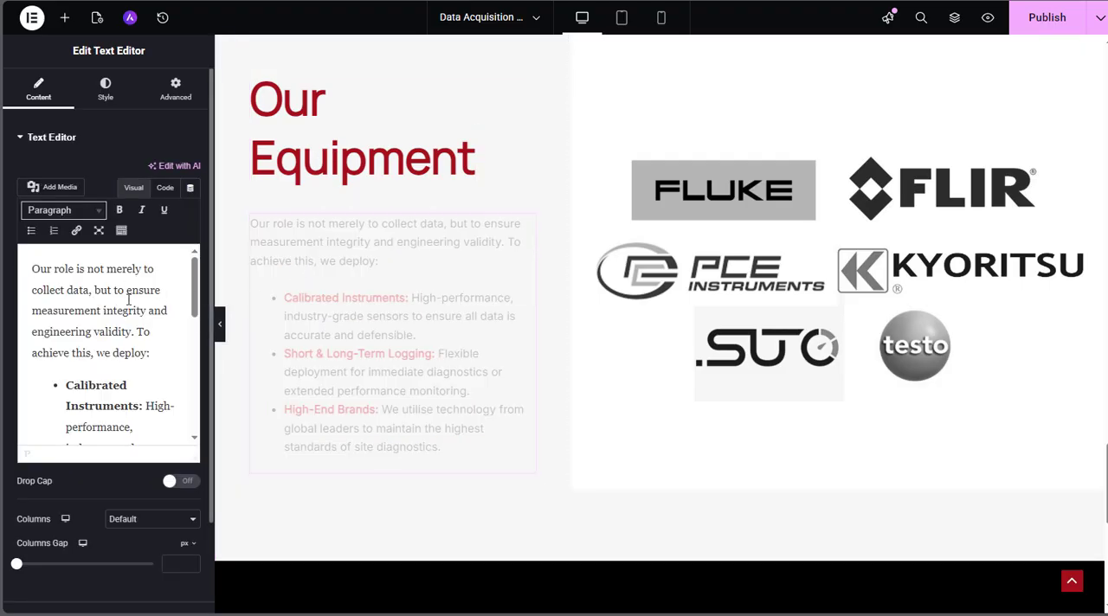
Open the equipment brand logos image in the media library to examine it, leaving the image unchanged
click(767, 264)
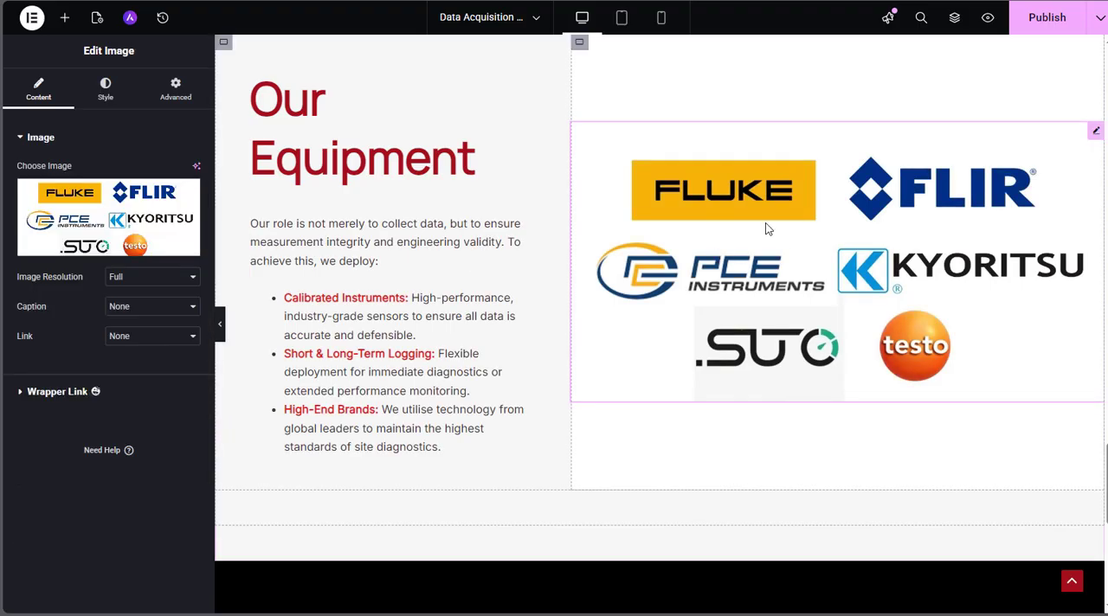
click(133, 229)
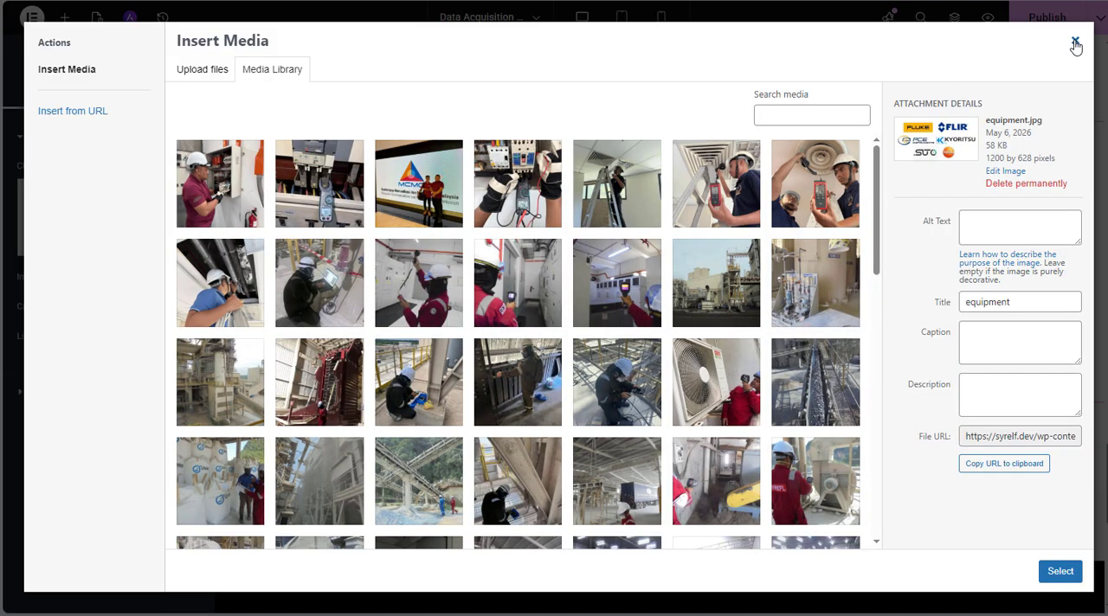
click(1075, 43)
Look back over the service cards and equipment section, and publish the Data Acquisition & Logging Service page
scroll(676, 298, down, 5)
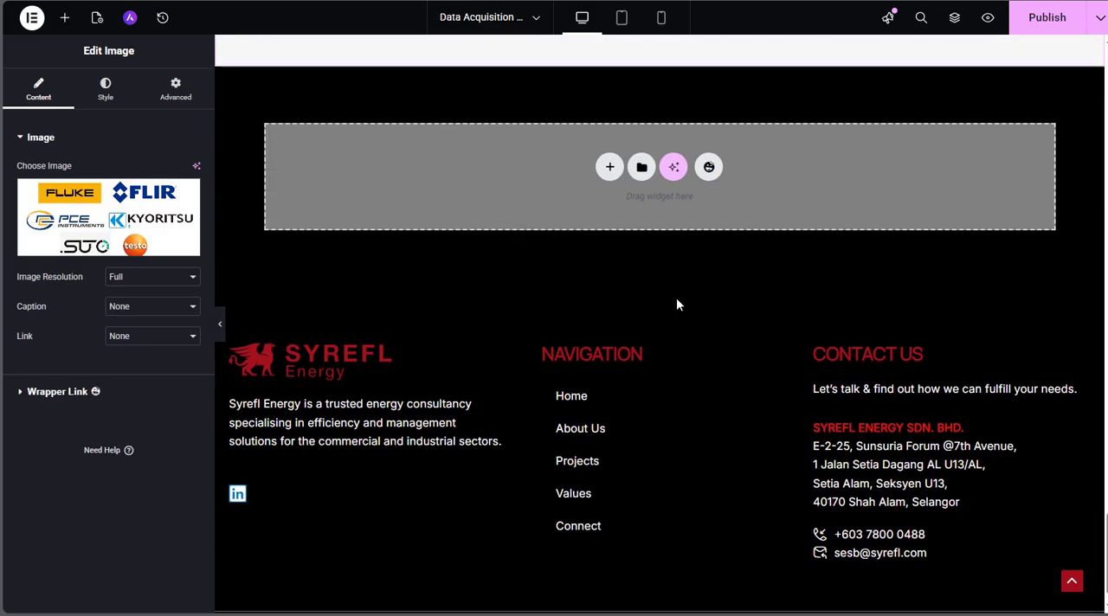
scroll(678, 305, up, 10)
scroll(677, 305, up, 5)
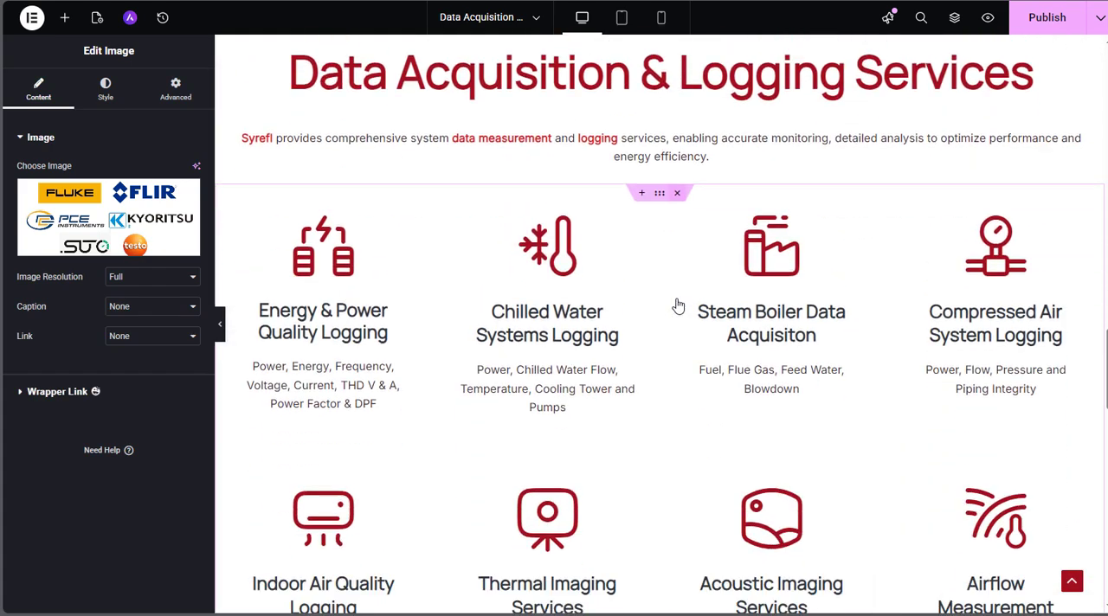
scroll(676, 305, down, 6)
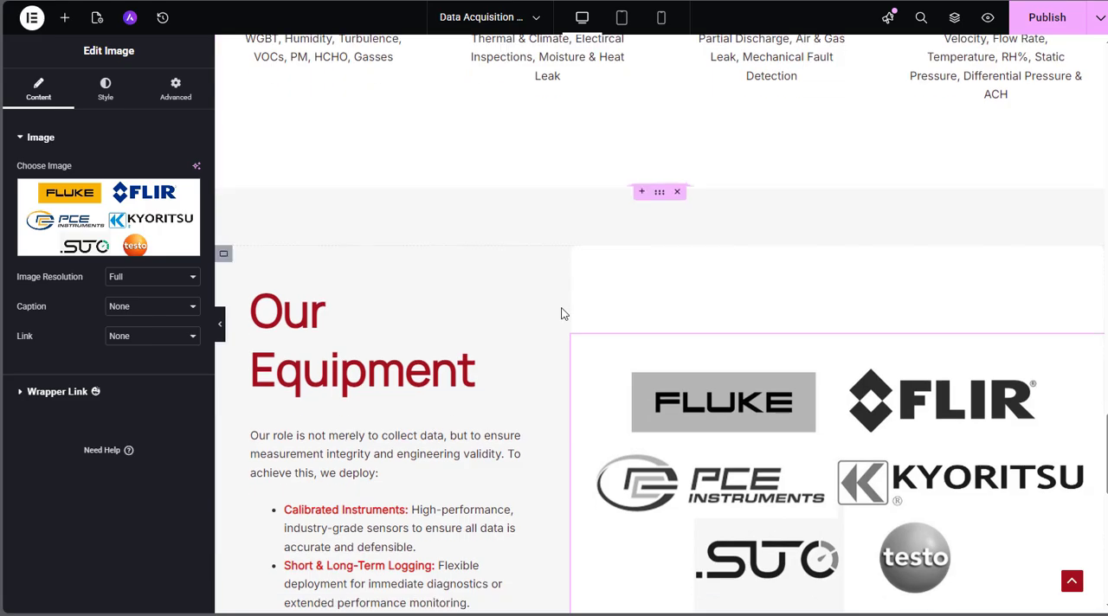
scroll(717, 222, down, 5)
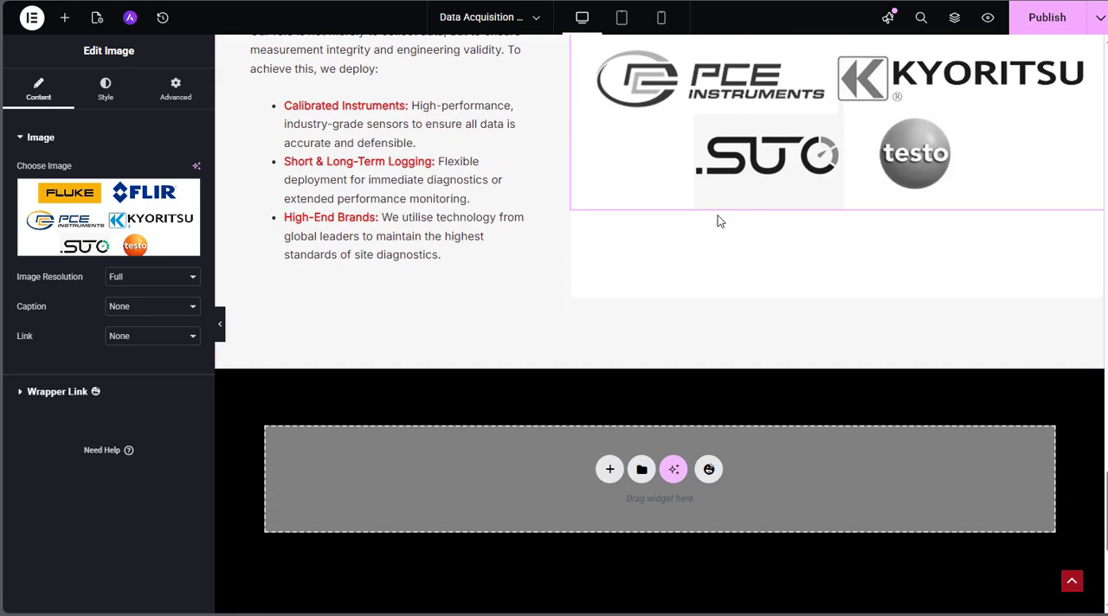
click(1049, 24)
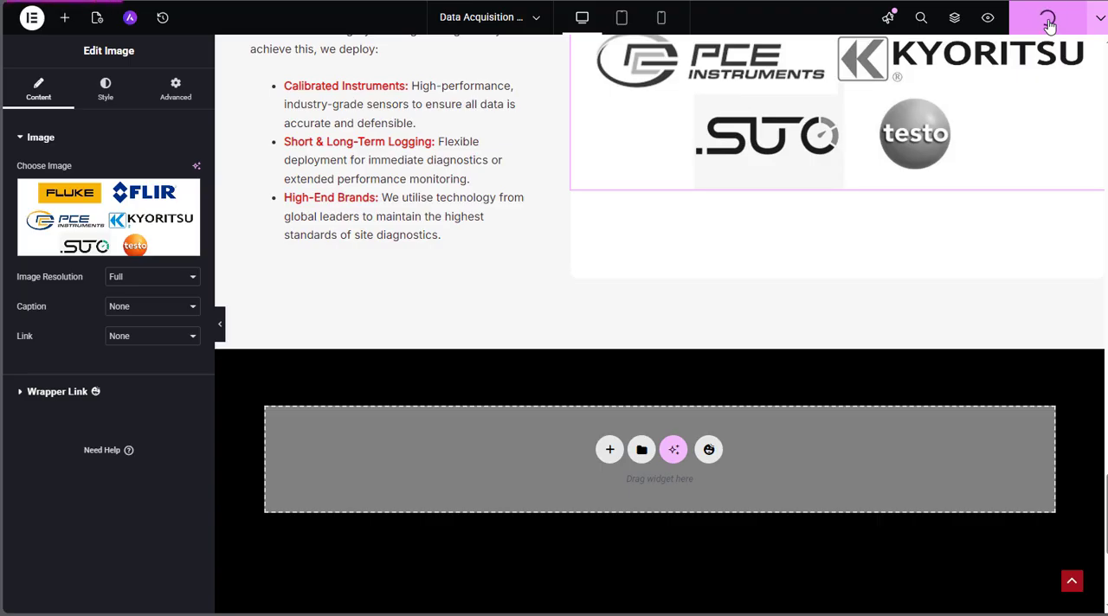
Open the site footer beneath the page content for editing
scroll(559, 264, down, 4)
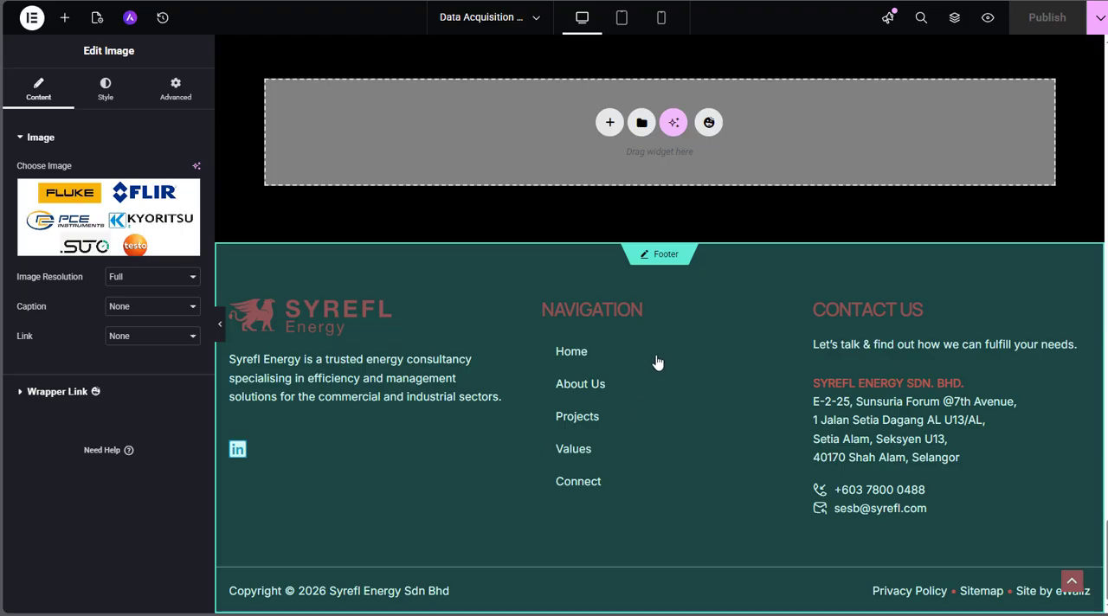
click(666, 260)
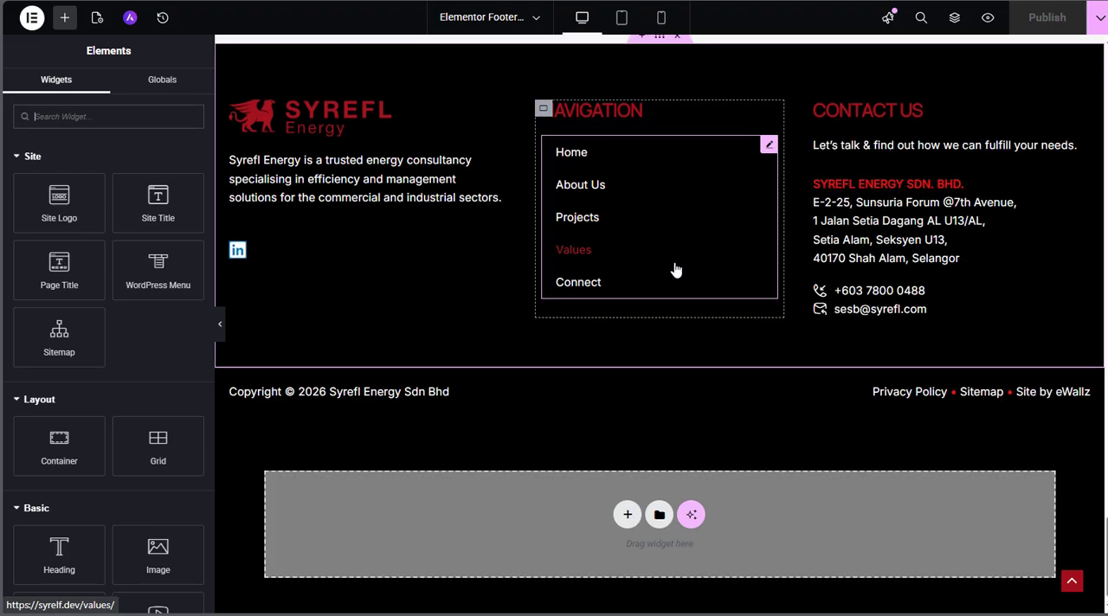
scroll(583, 407, up, 2)
scroll(582, 407, down, 2)
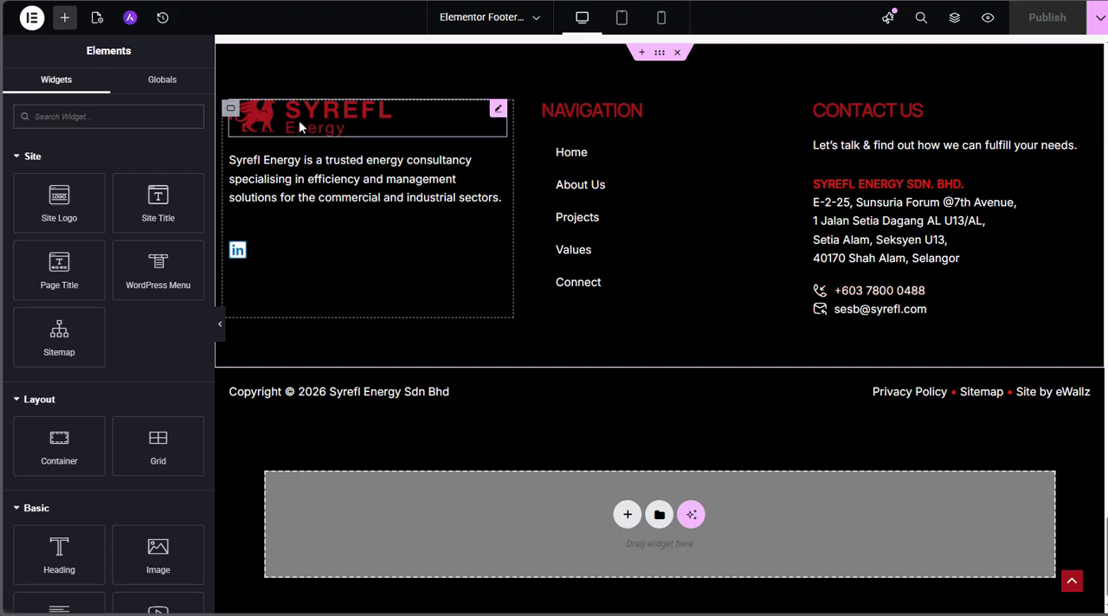
Open the footer's Syrefl Energy logo in the media library to examine it, leaving the image unchanged
click(496, 111)
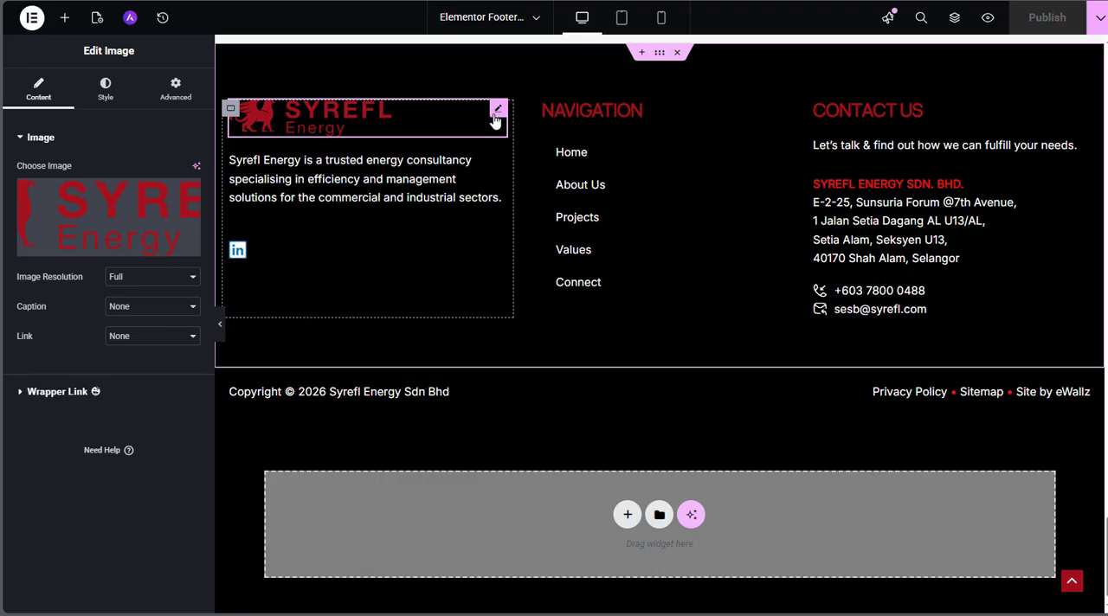
click(101, 211)
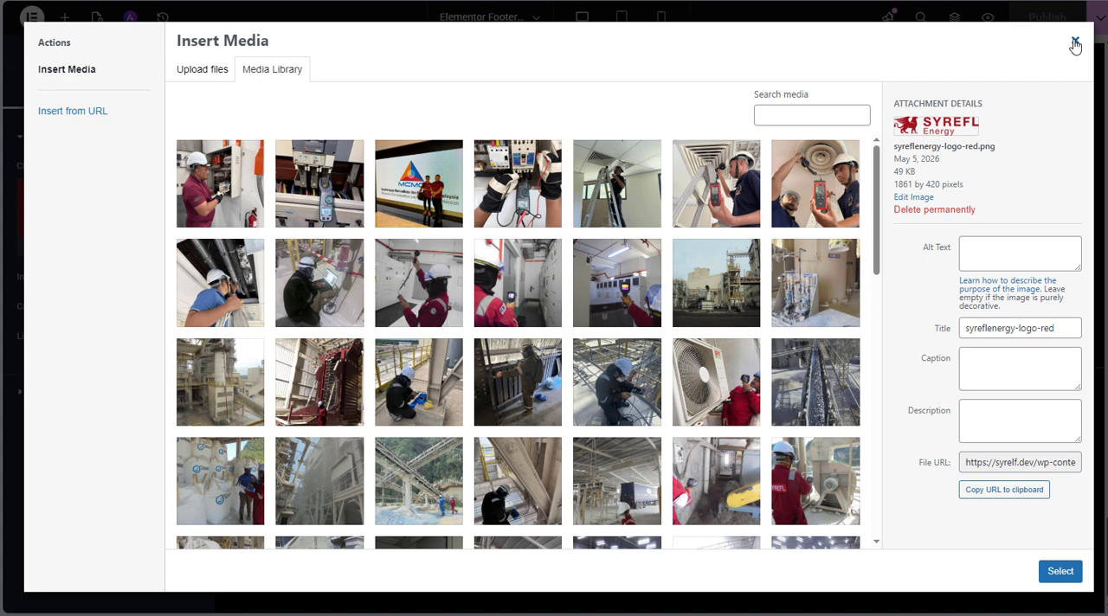
click(1074, 43)
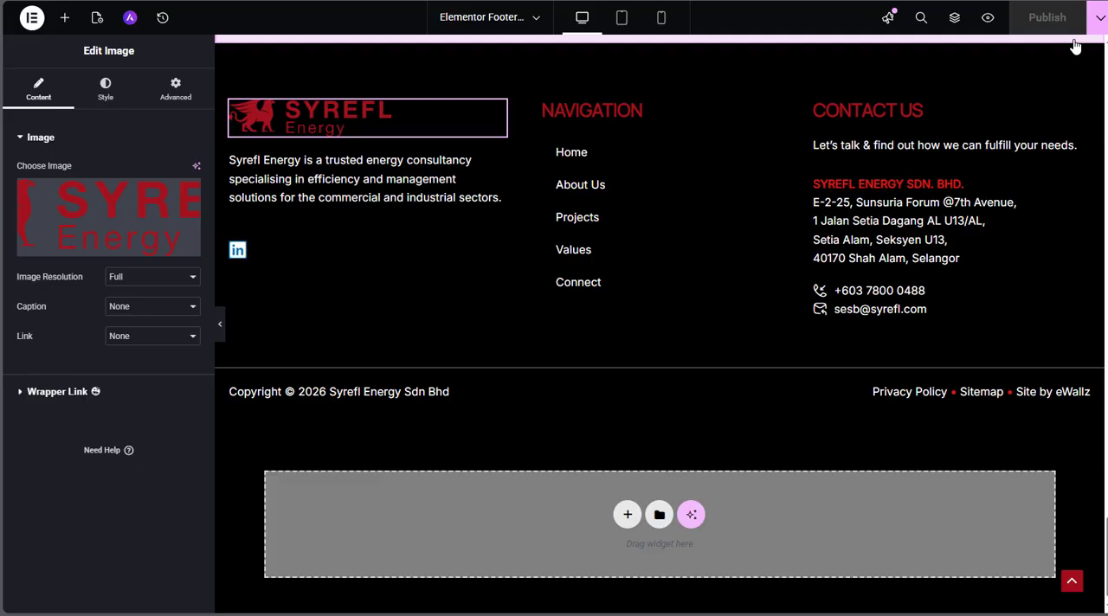
Open the footer's company description and the LinkedIn social icon item to examine their text, icon and link settings
click(396, 189)
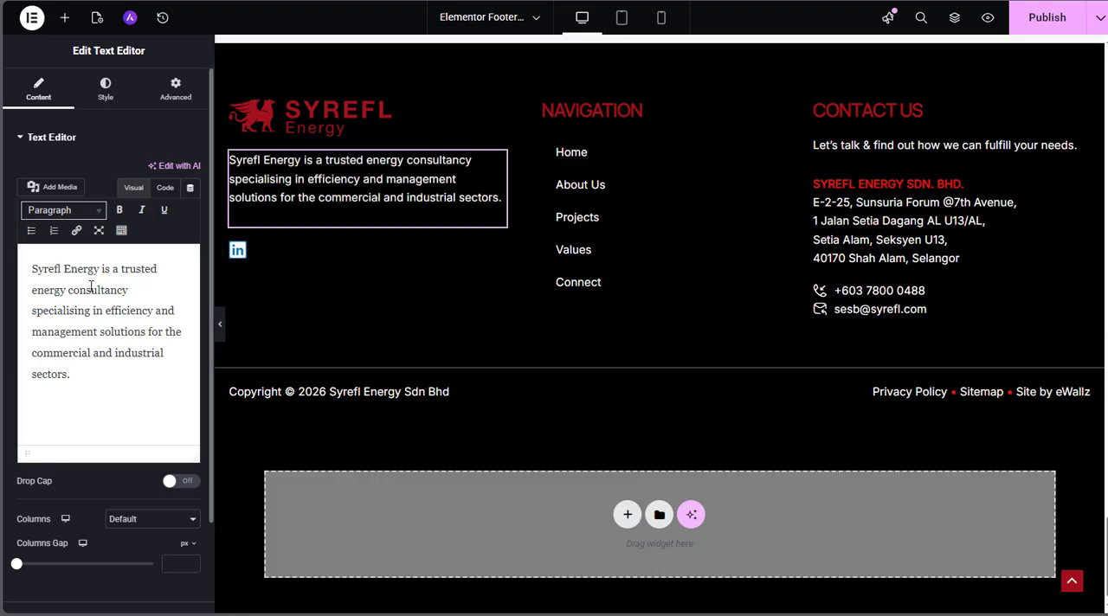
click(256, 252)
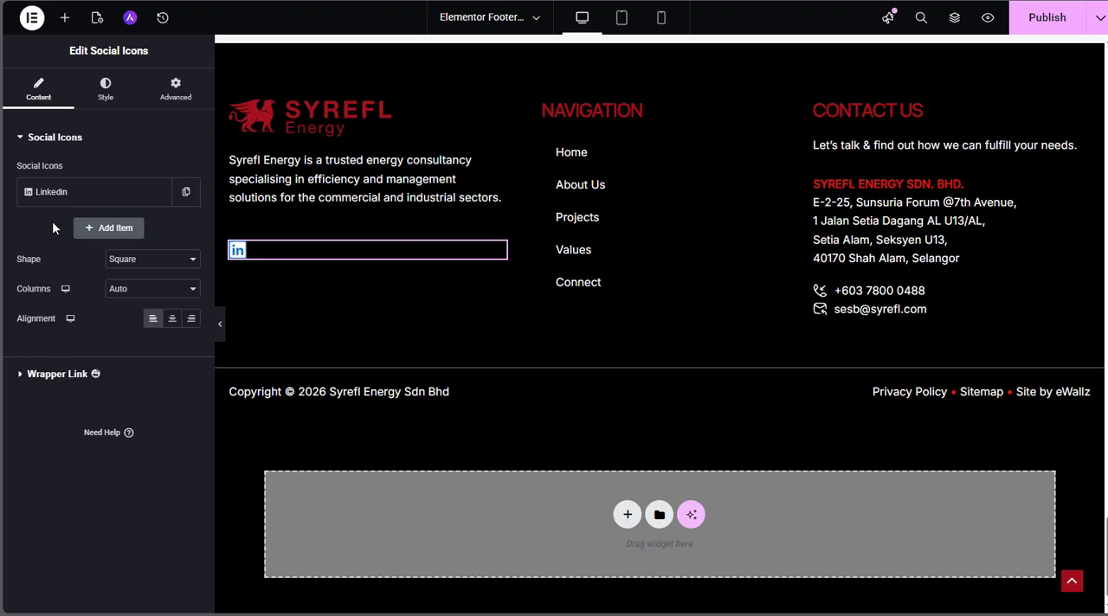
click(59, 197)
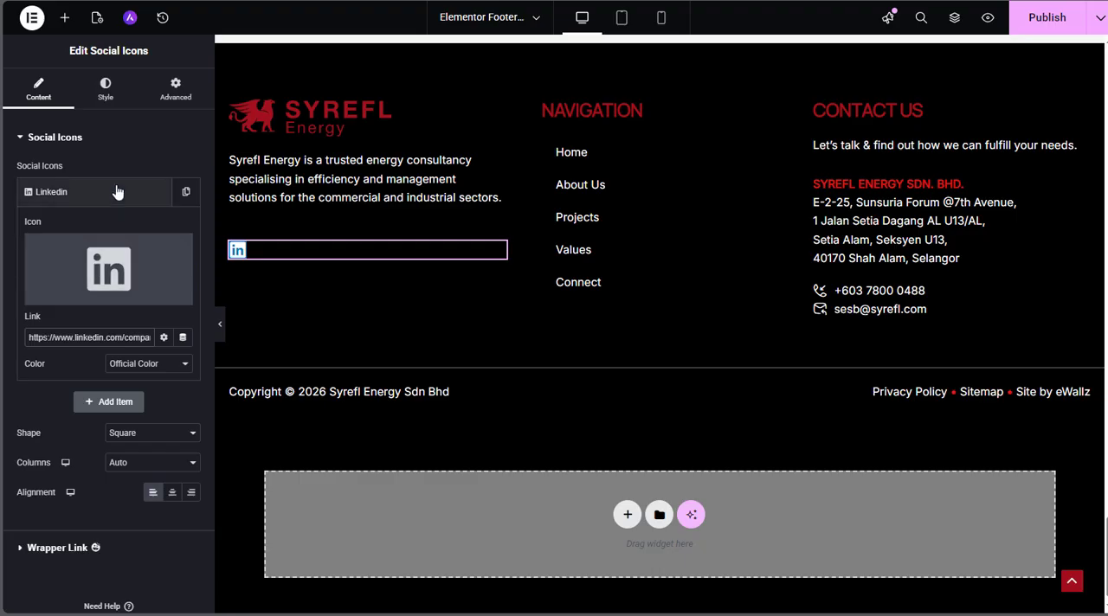
Add a social icon item with the YouTube icon beside LinkedIn in the footer, and delete that item again
click(102, 401)
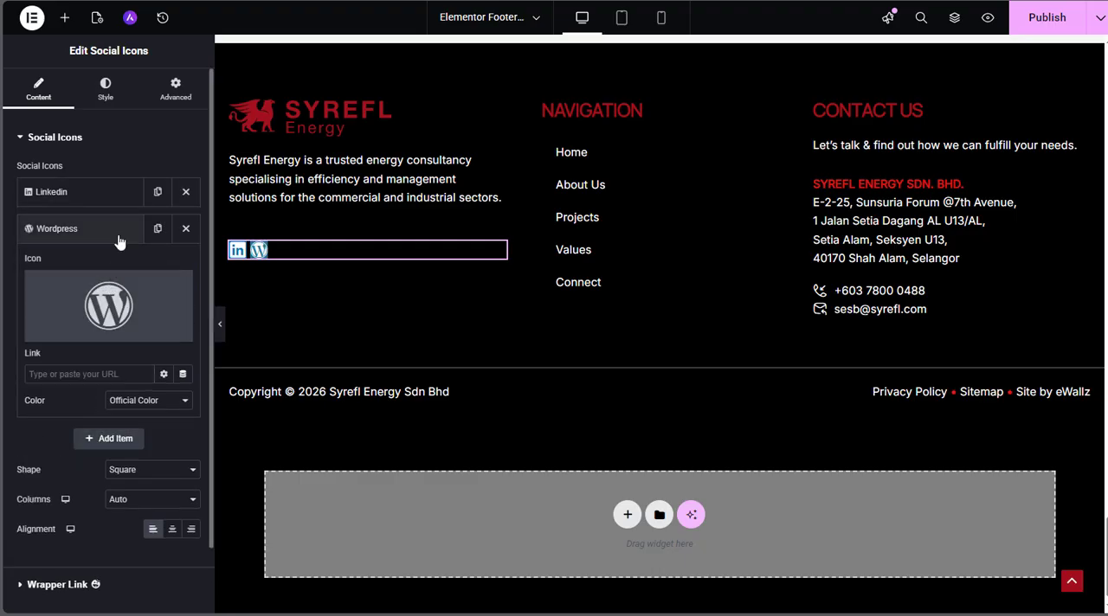
click(115, 288)
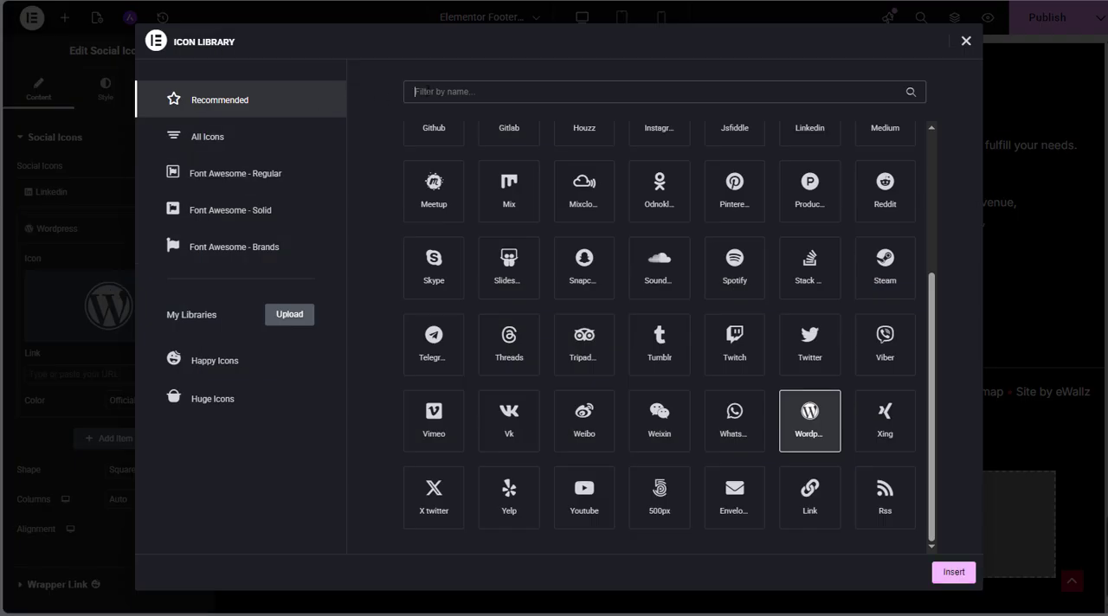
text(you)
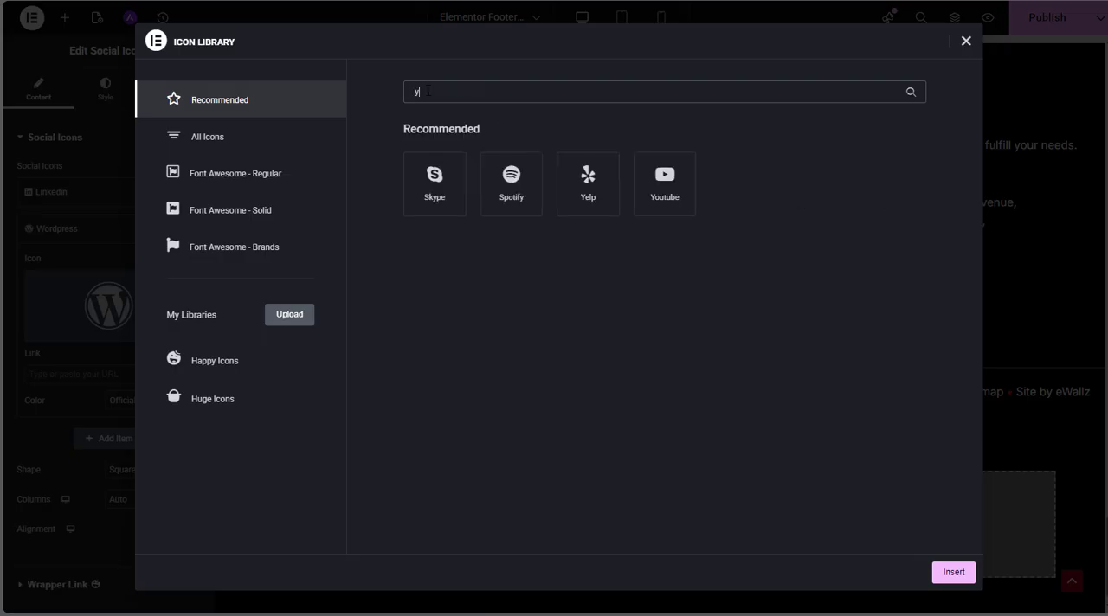
click(428, 186)
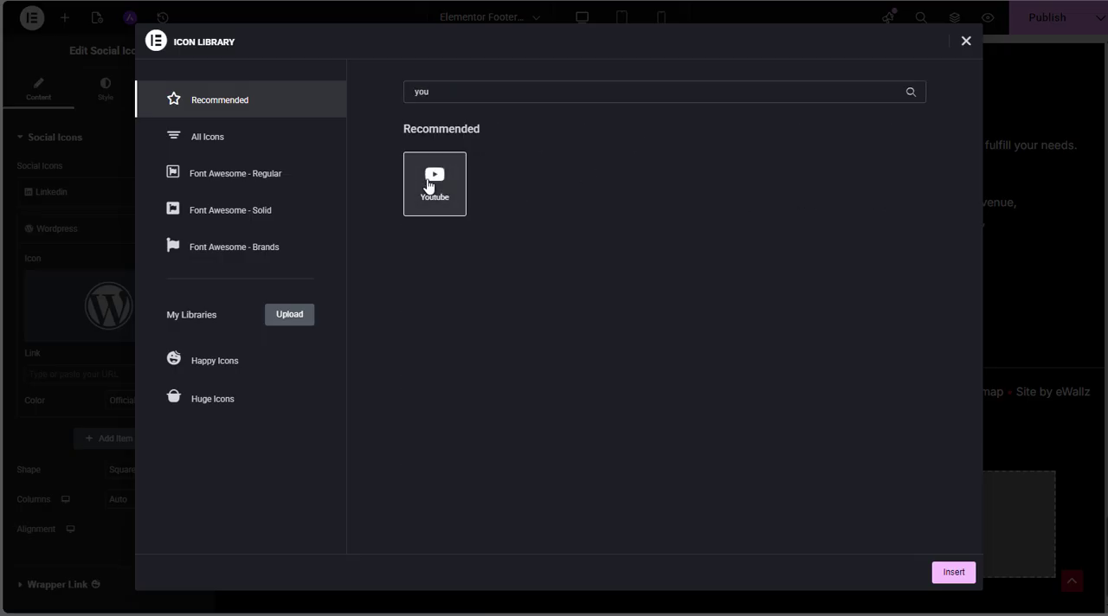
click(952, 573)
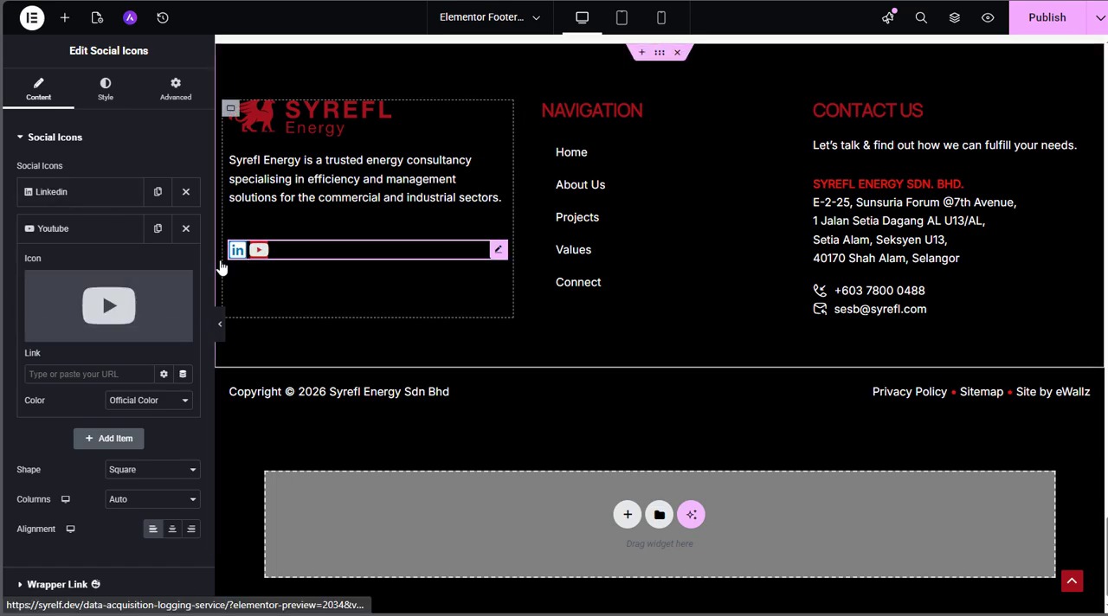
click(185, 231)
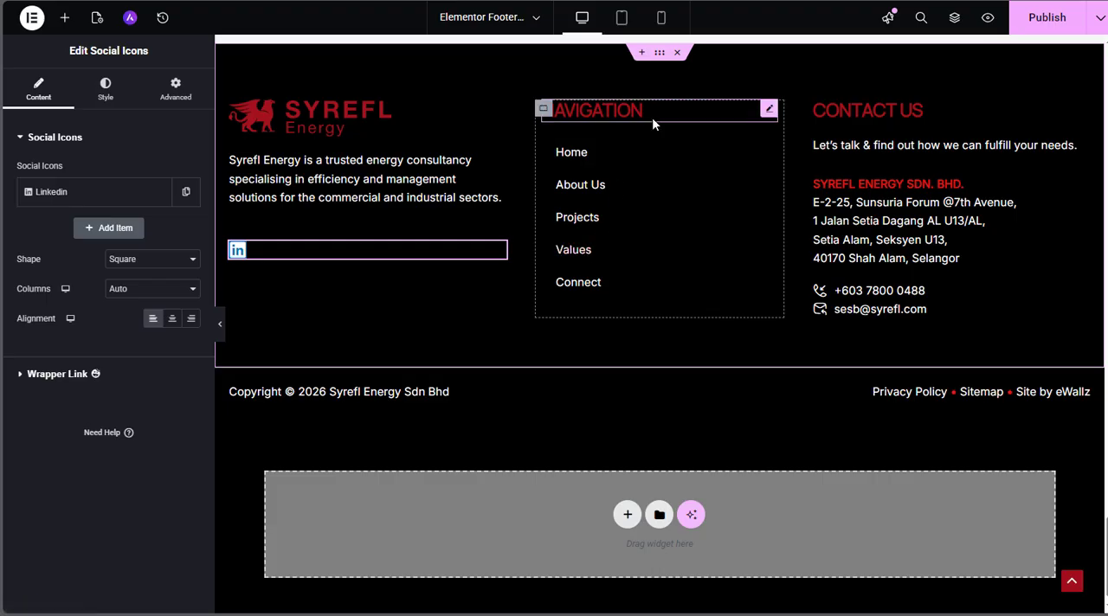
Open the footer's Navigation heading and the menu below it to examine the title and the available menu choices
click(769, 109)
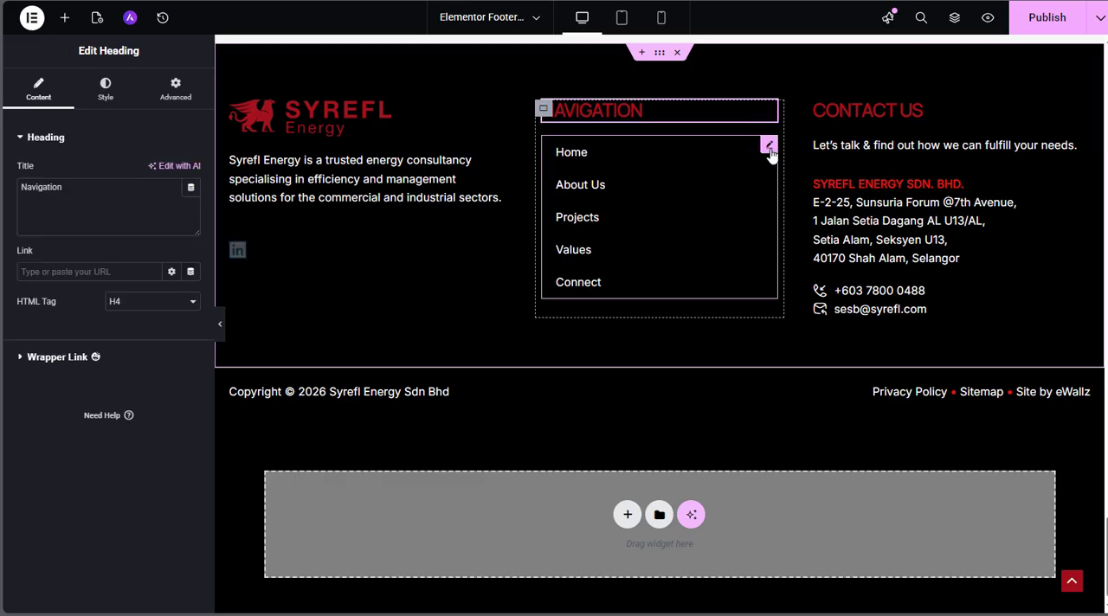
click(769, 147)
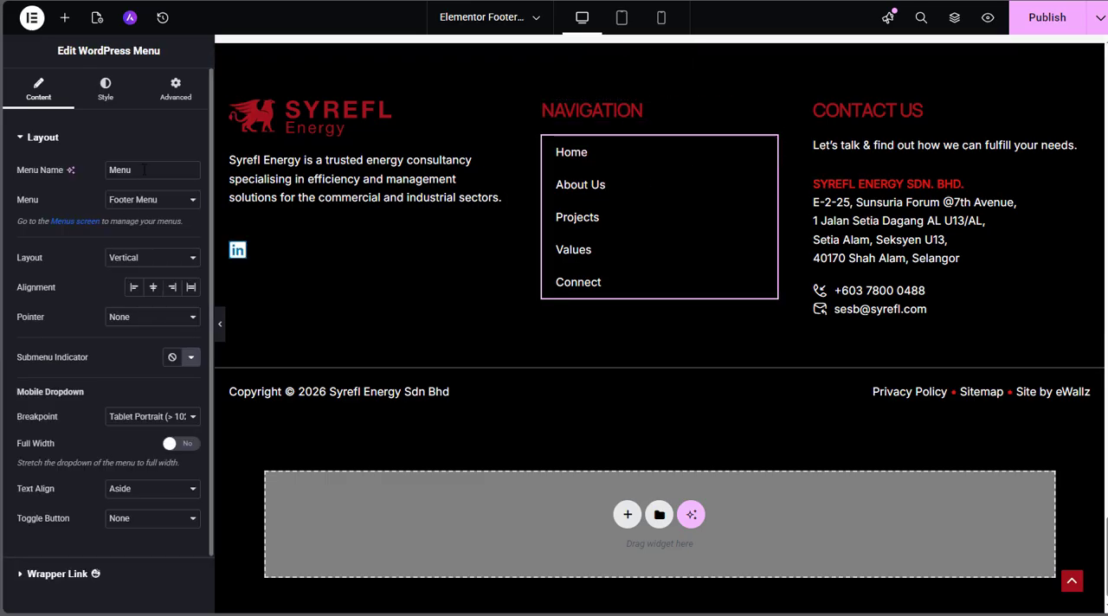
click(185, 204)
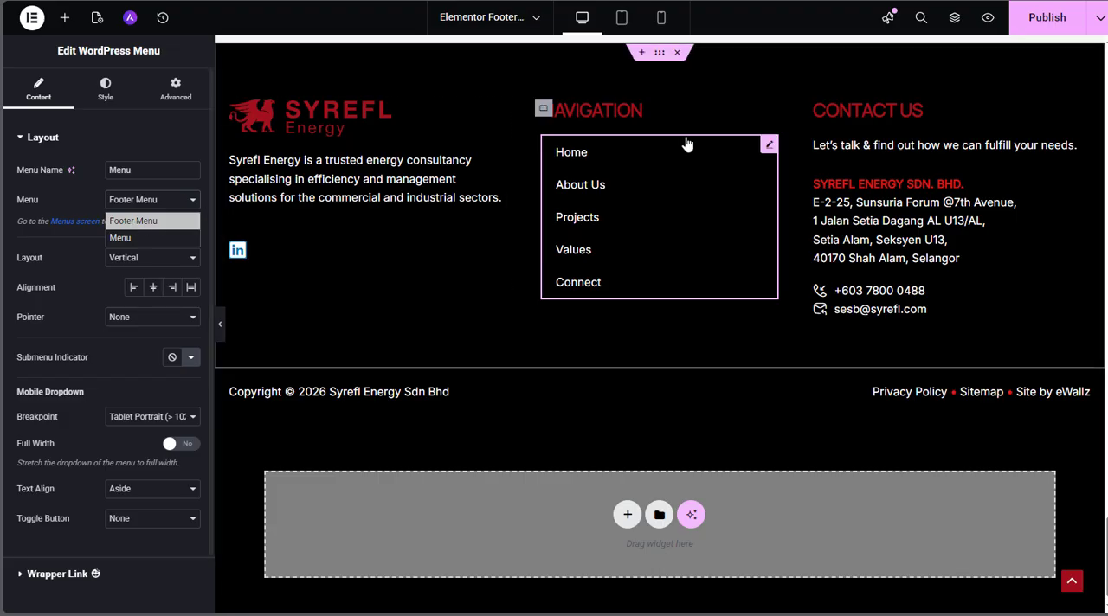
Open the footer's Contact Us heading and the company address text below it to examine their editable content
click(881, 108)
click(880, 111)
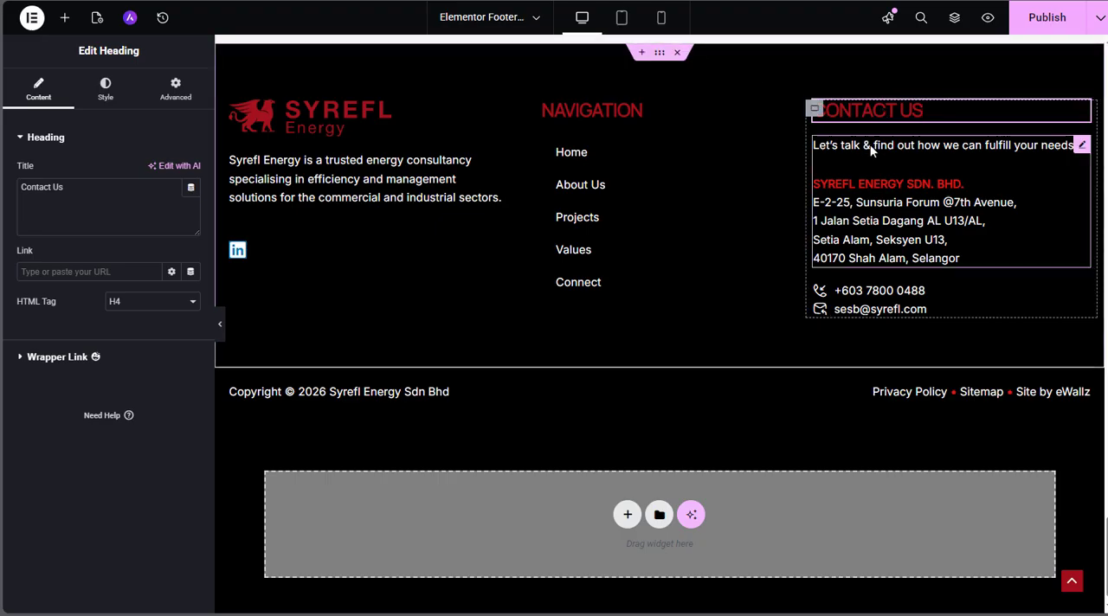
click(871, 149)
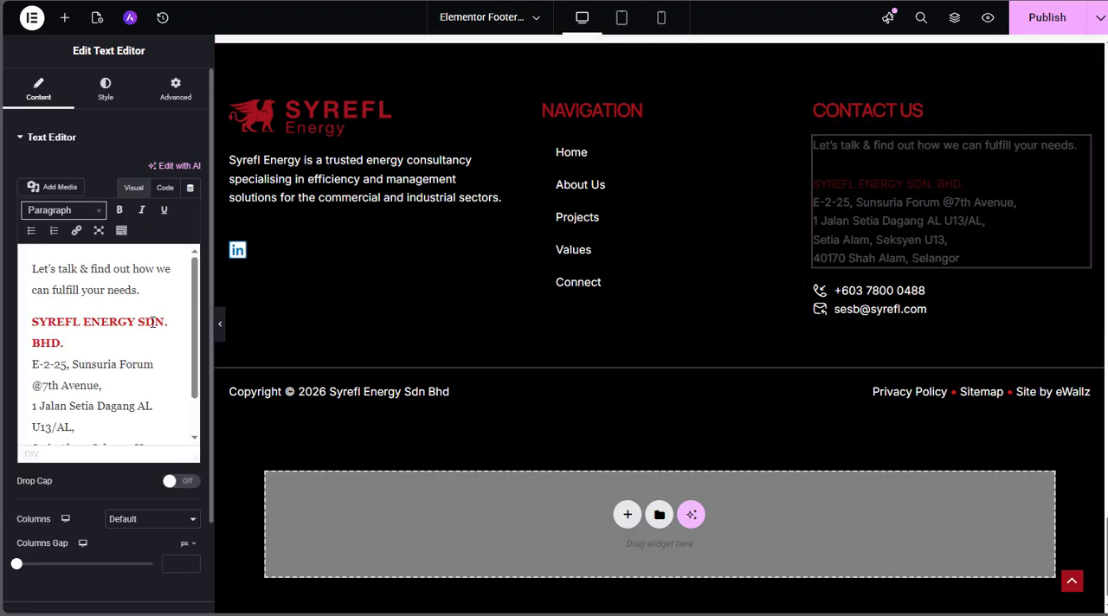
scroll(137, 324, down, 2)
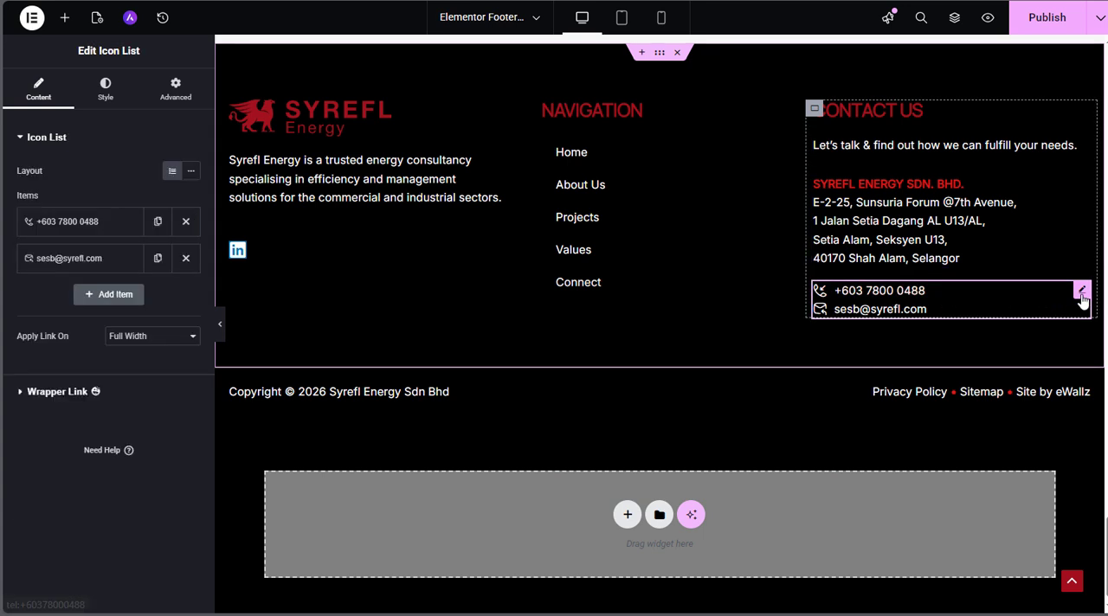
Open the phone and email items of the footer's contact icon list to examine their text, icon and link settings
click(67, 228)
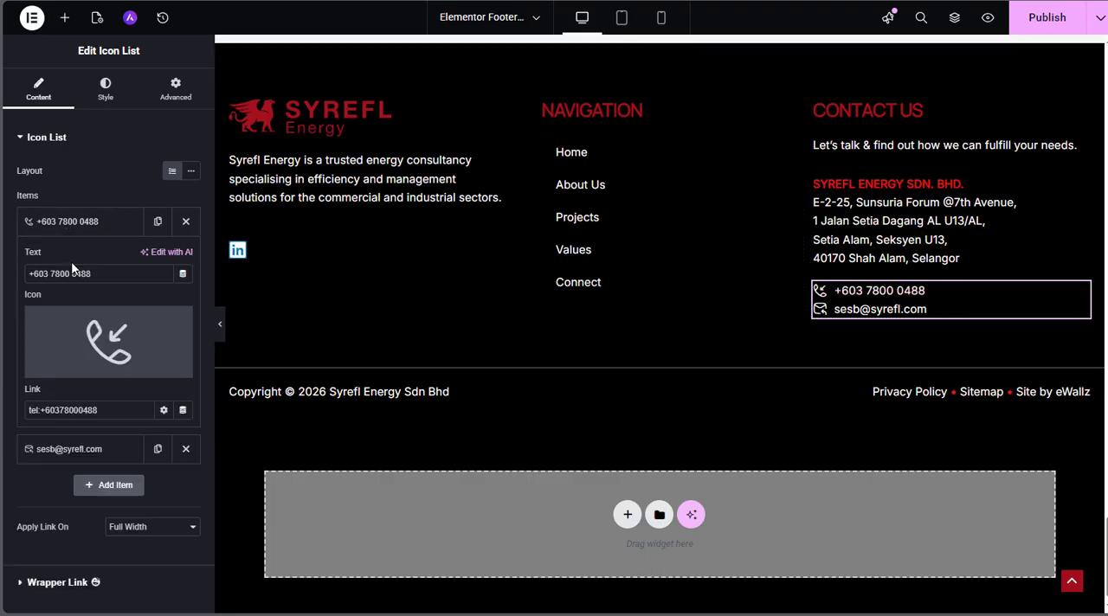
click(77, 224)
click(86, 263)
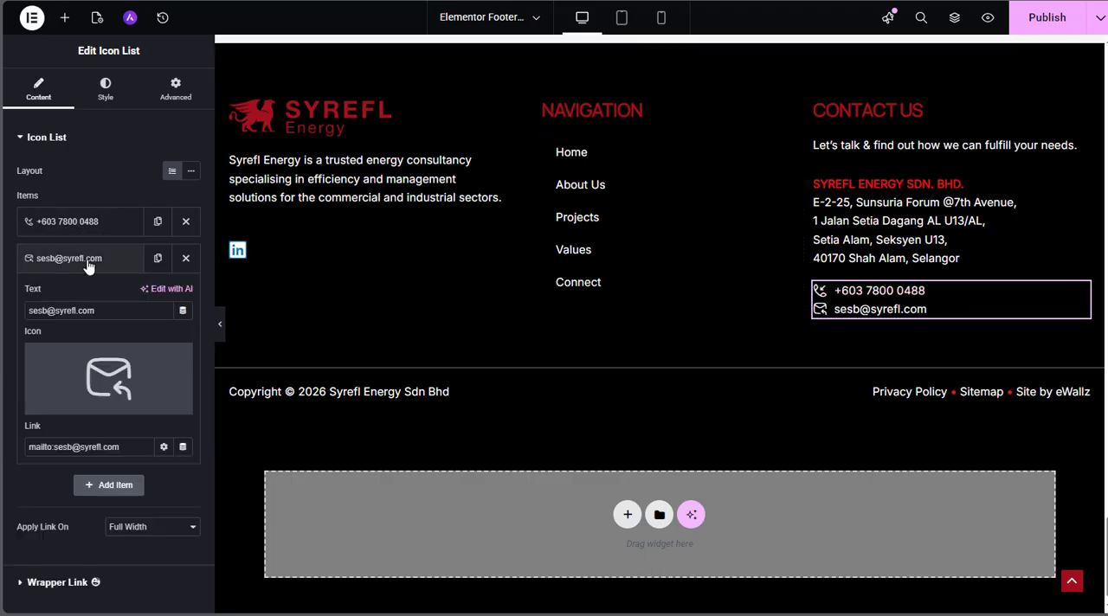
click(87, 260)
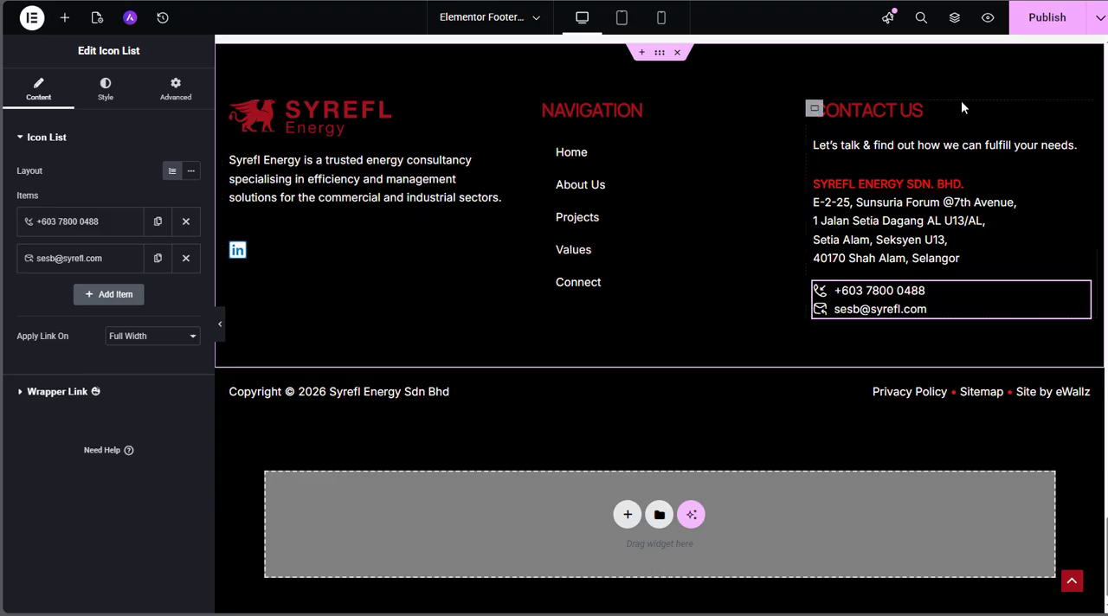
Publish the footer and look over it together with the page content above
click(1047, 24)
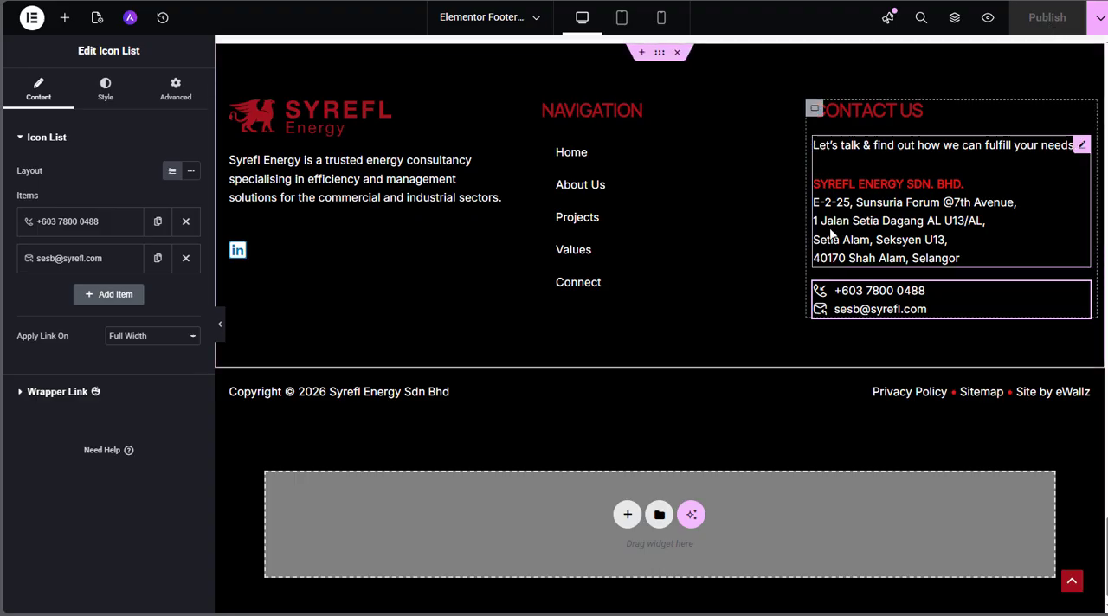
scroll(829, 227, up, 2)
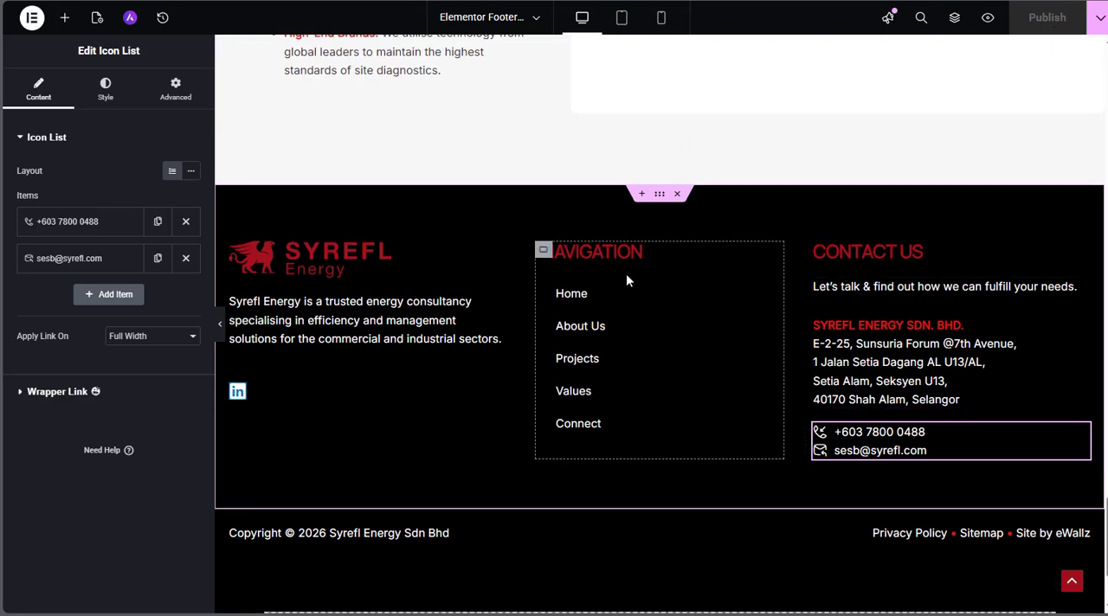
scroll(626, 274, up, 5)
scroll(628, 279, down, 4)
scroll(627, 282, down, 2)
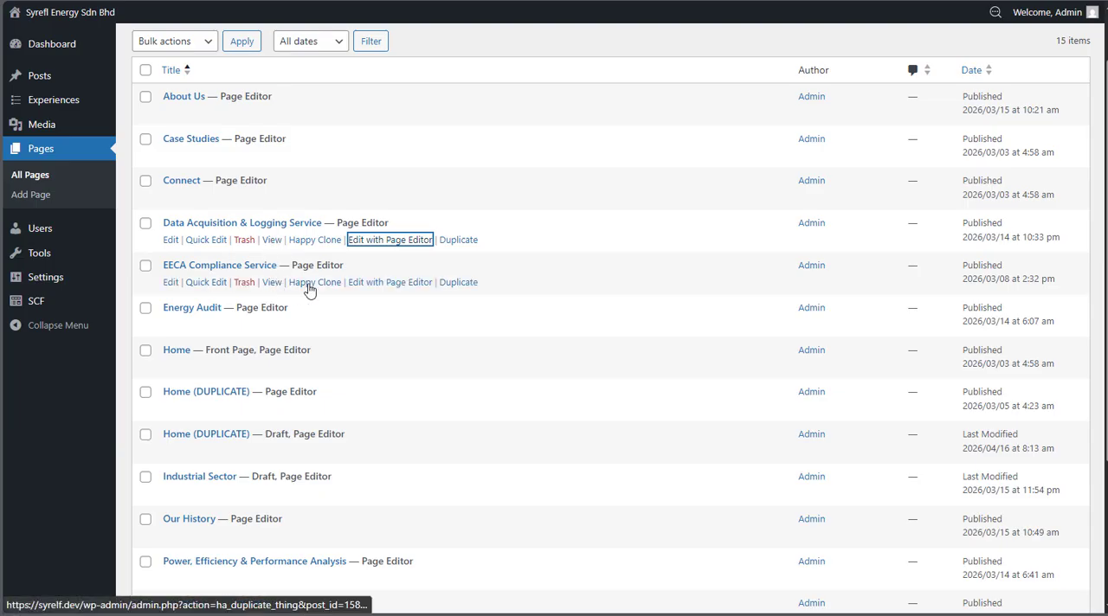
From the WordPress pages list, open the live EECA Compliance Service page in a new browser tab and switch to it
right_click(272, 283)
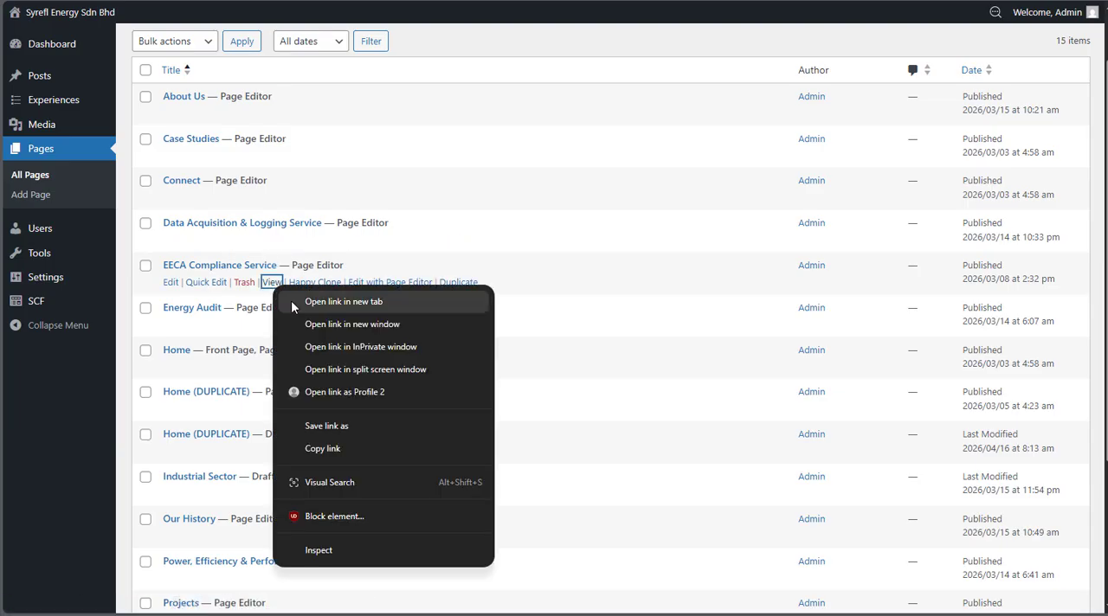
click(291, 300)
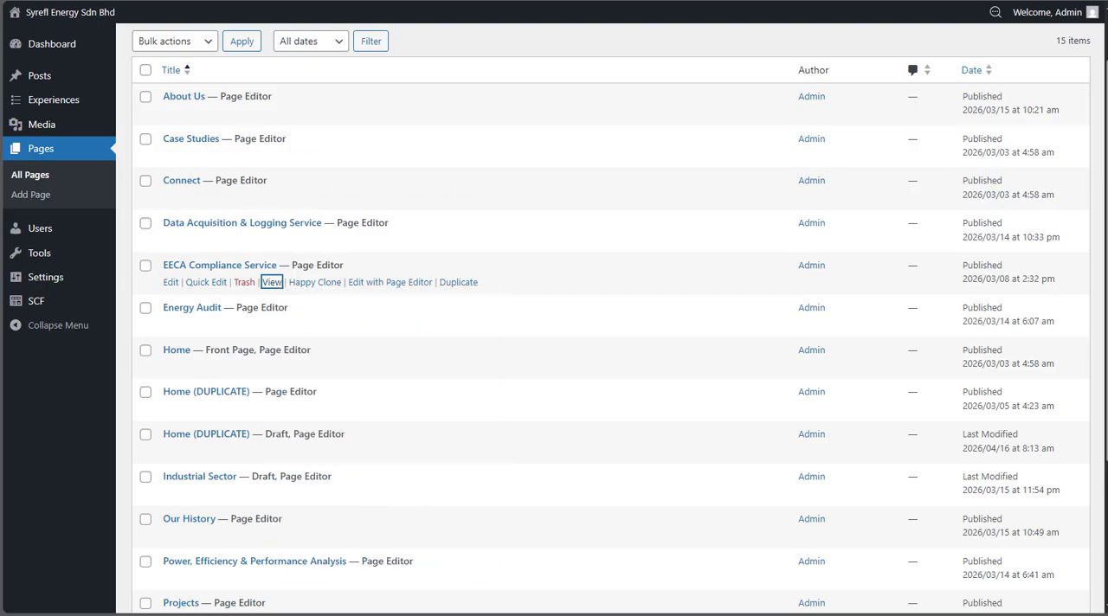
click(318, 2)
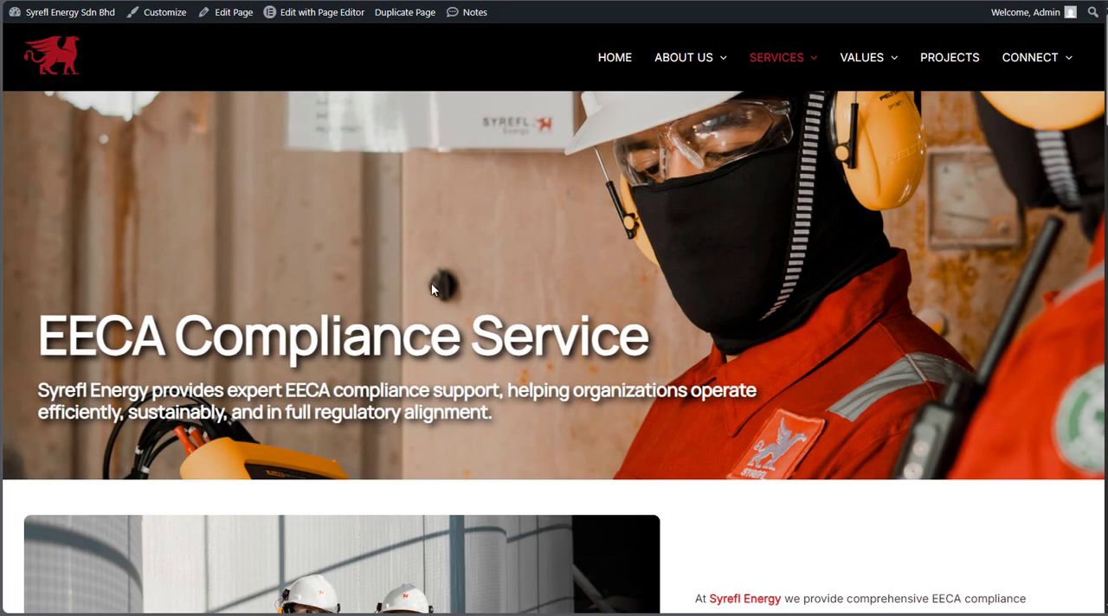
Look through the sections of the EECA Compliance Service page and open the page for editing in the Page Editor
scroll(433, 333, down, 5)
scroll(433, 335, down, 15)
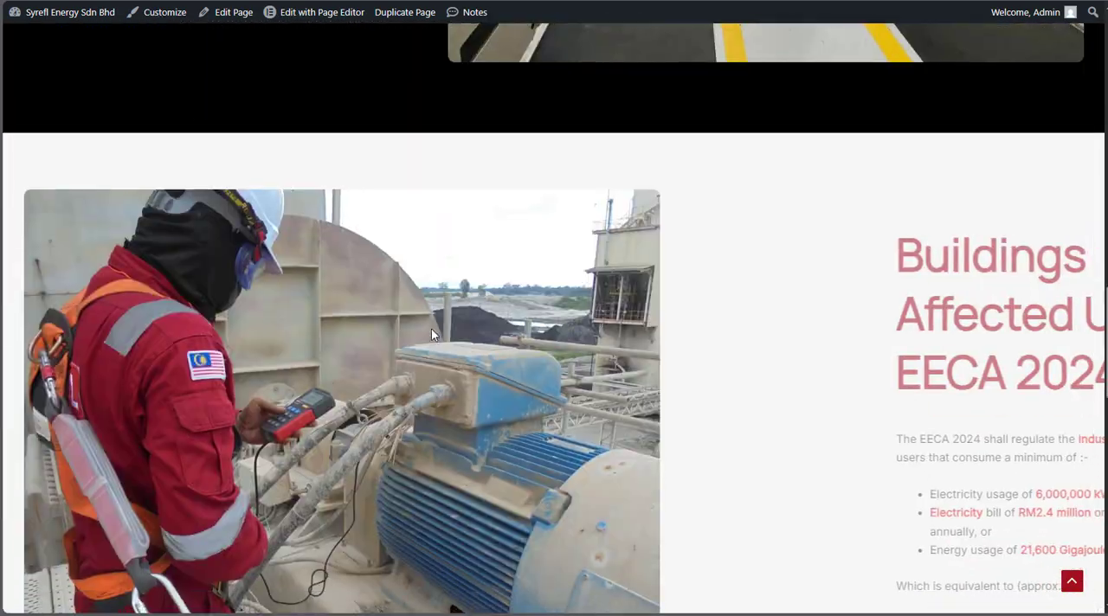
scroll(433, 372, up, 15)
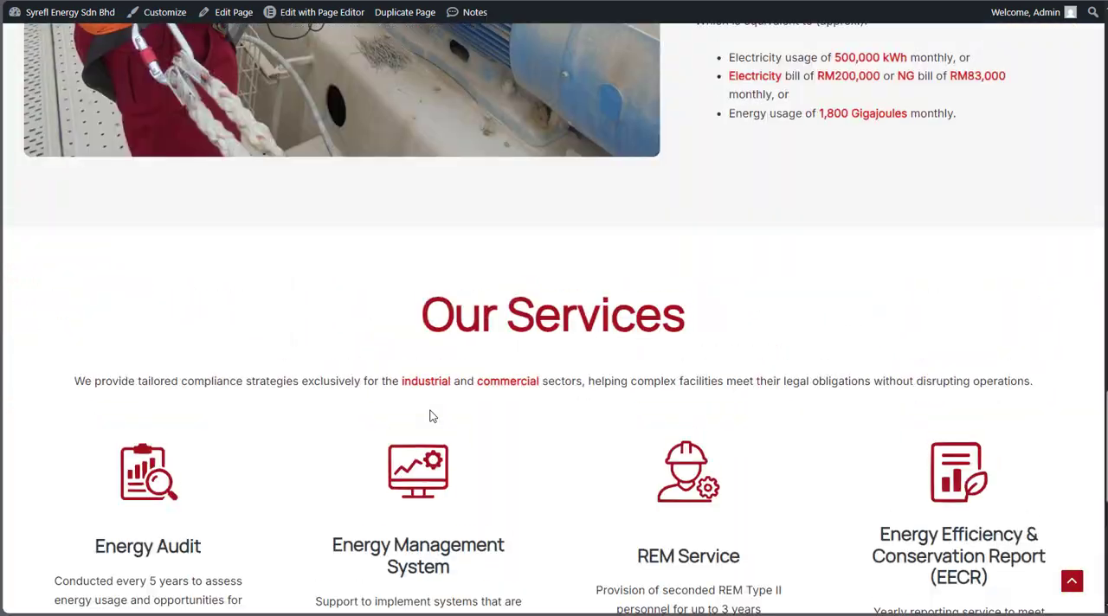
scroll(430, 415, up, 10)
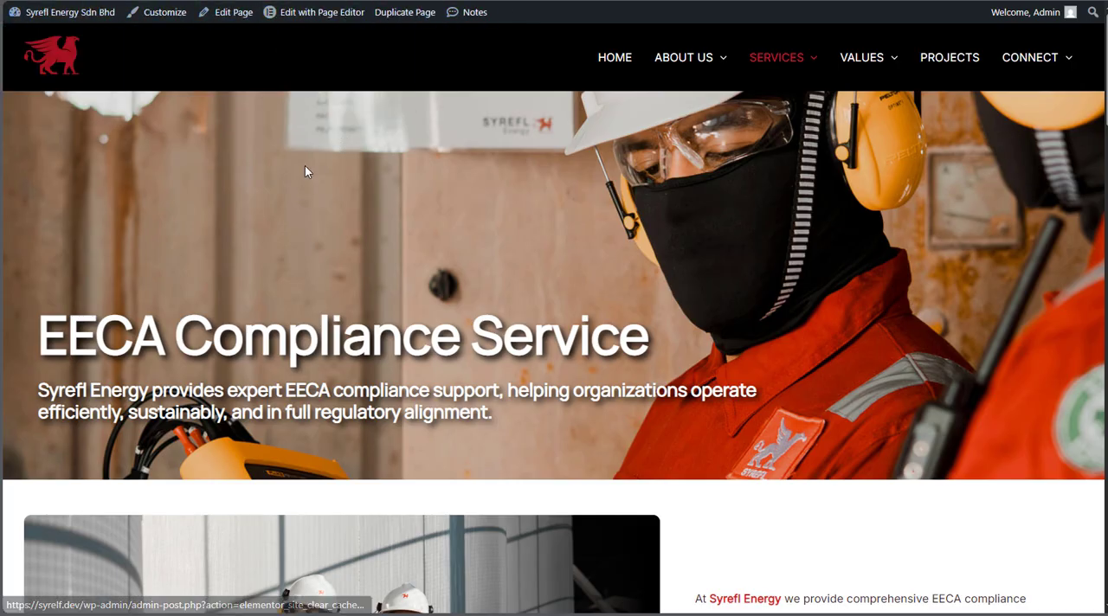
click(313, 19)
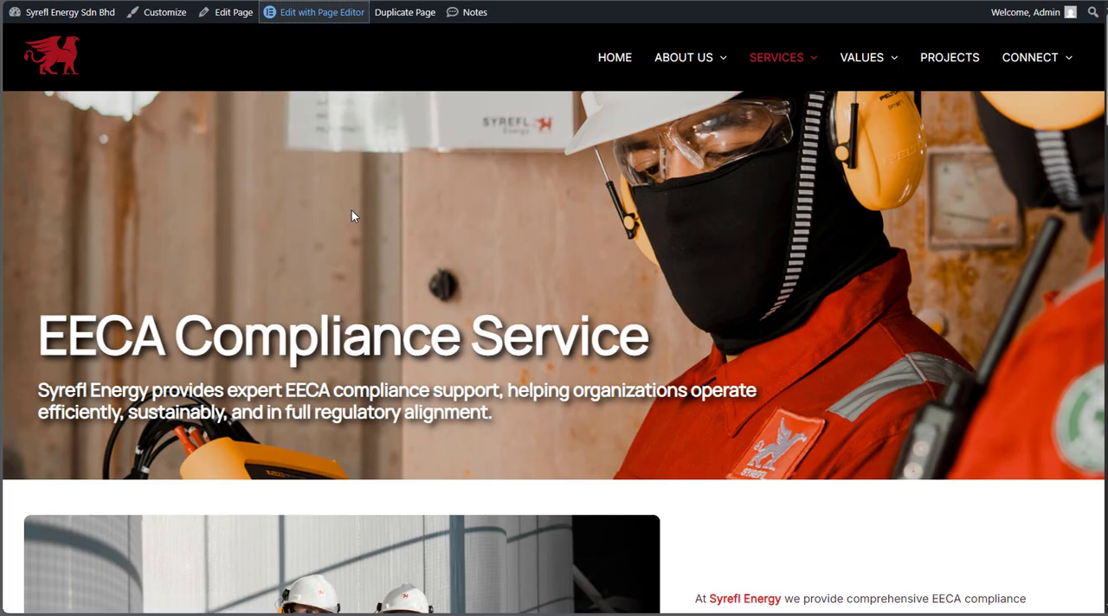
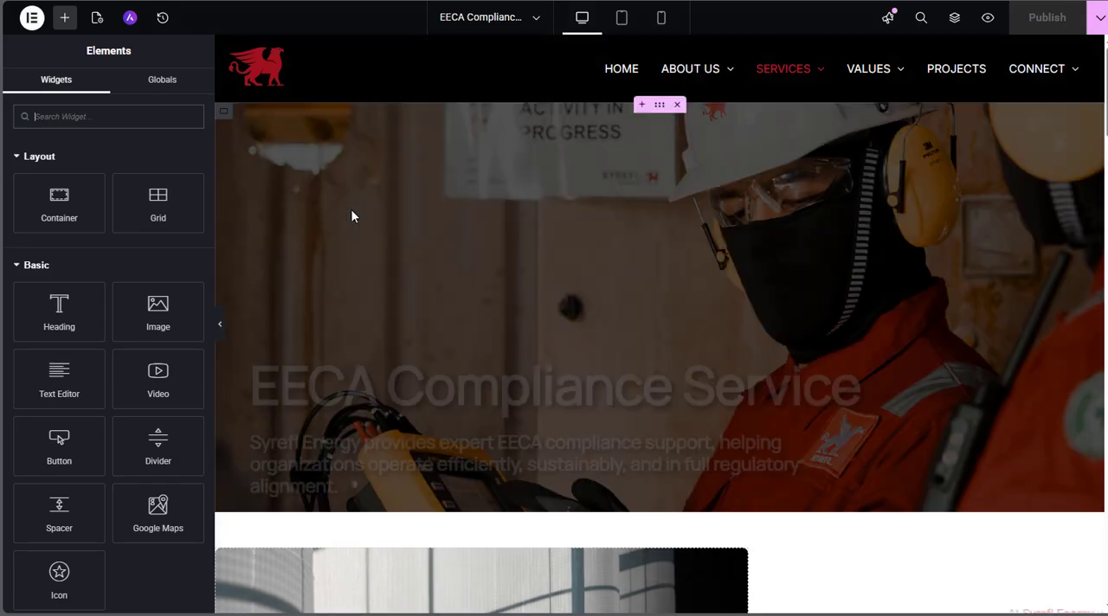
Look through the EECA Compliance Service page's sections down to Our Services, checking the What Is EECA 2024 container and text
scroll(352, 210, down, 3)
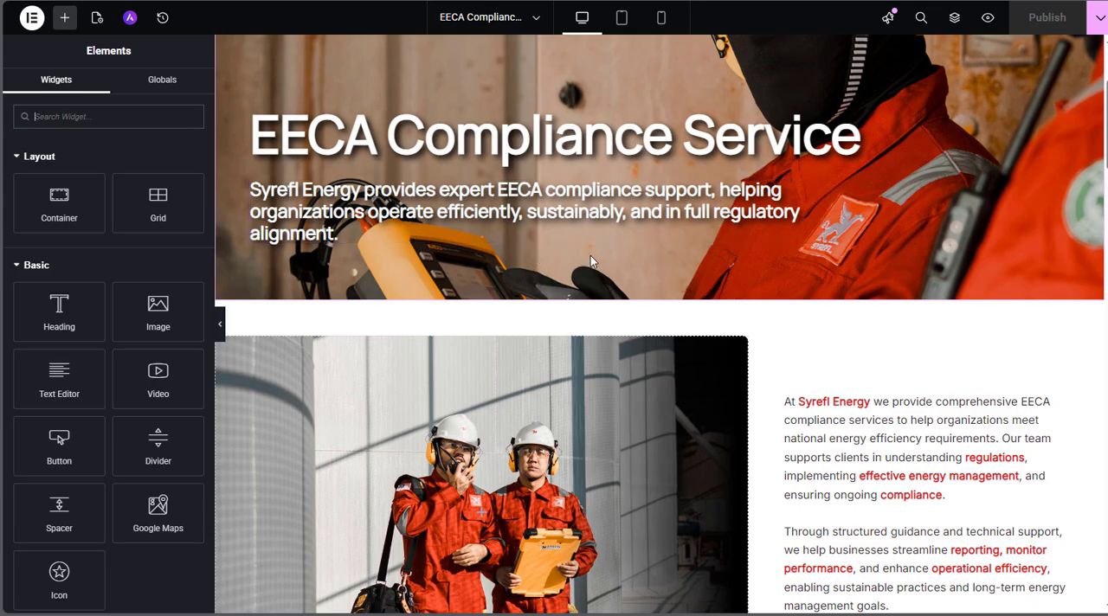
scroll(590, 260, down, 3)
scroll(591, 255, down, 5)
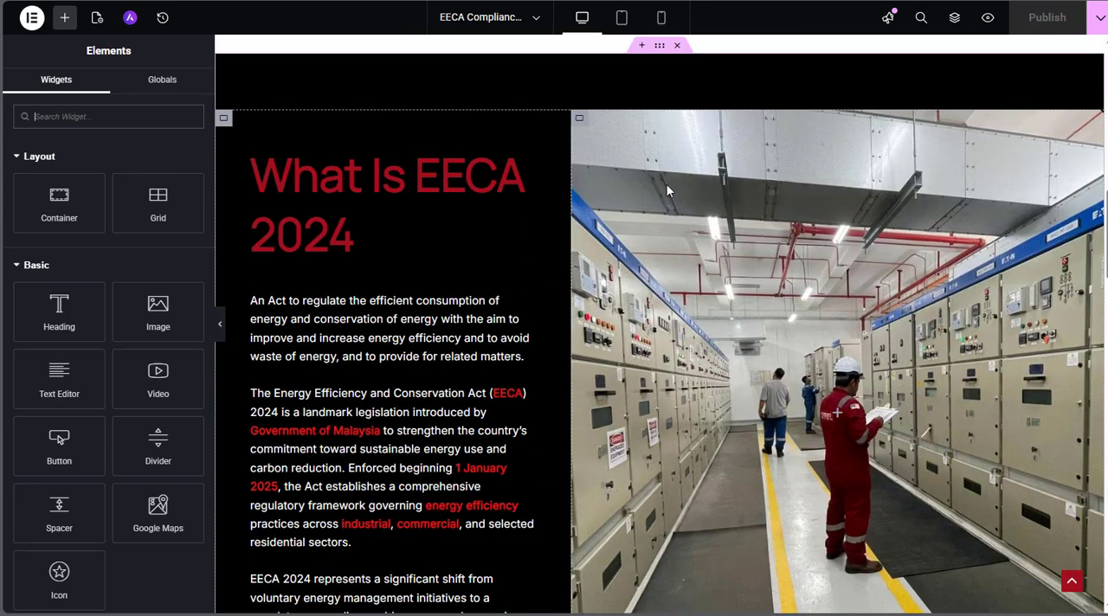
click(460, 217)
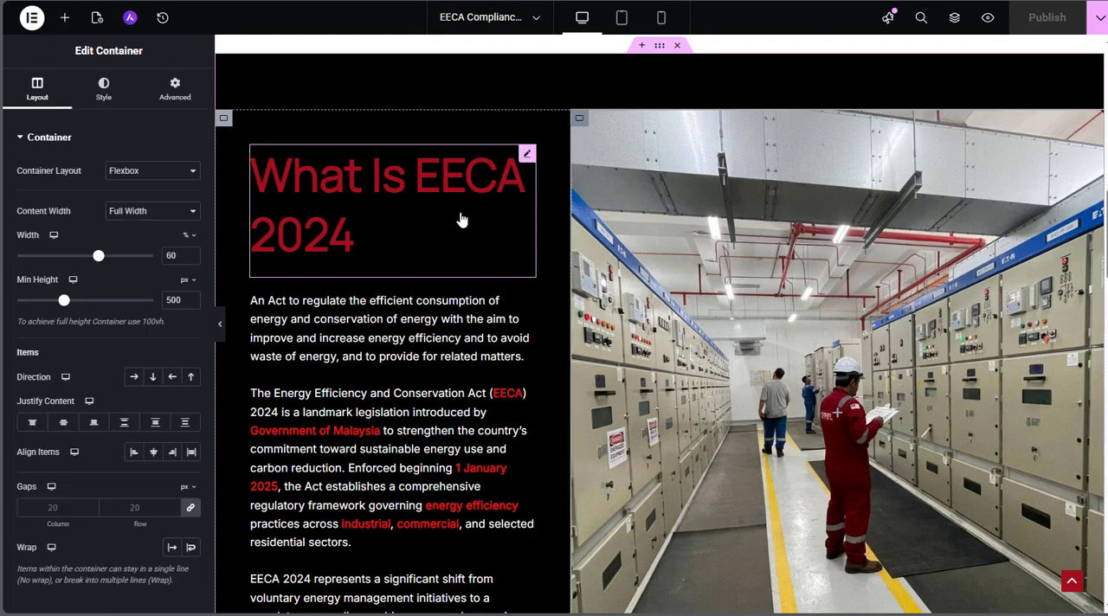
click(398, 378)
scroll(398, 378, down, 10)
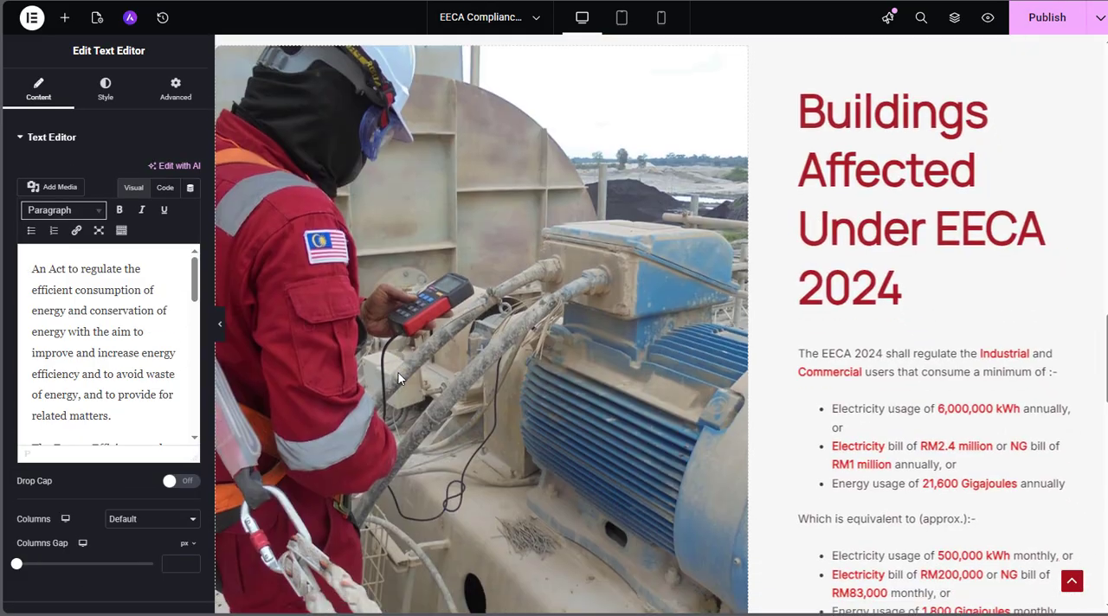
scroll(399, 378, down, 3)
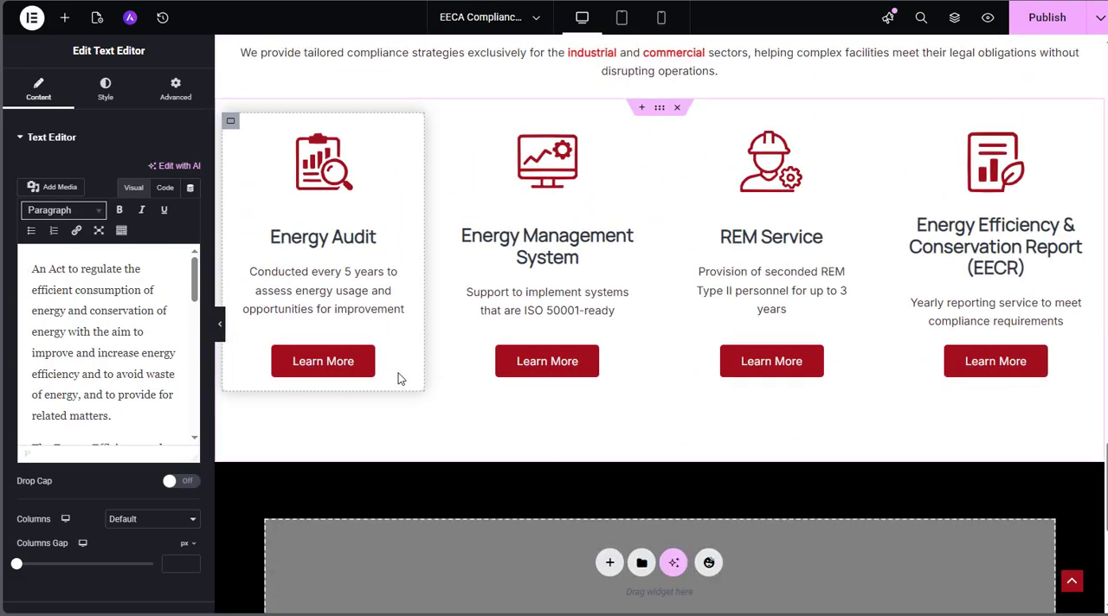
scroll(398, 378, up, 2)
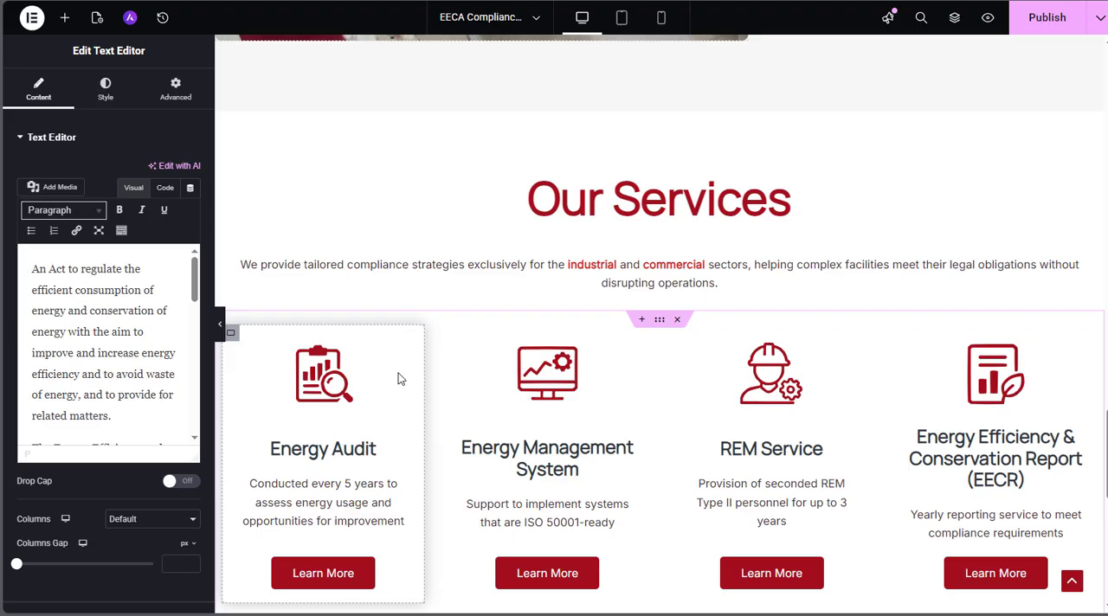
scroll(398, 378, down, 2)
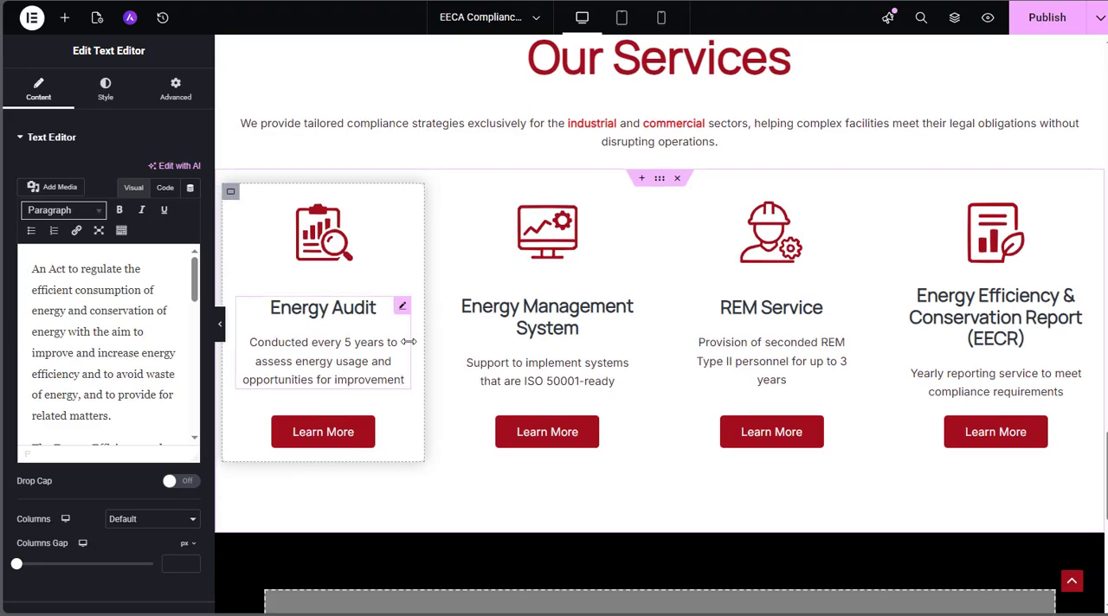
Open the settings of the Energy Audit card's Learn More popup and its icon box to examine them
click(366, 427)
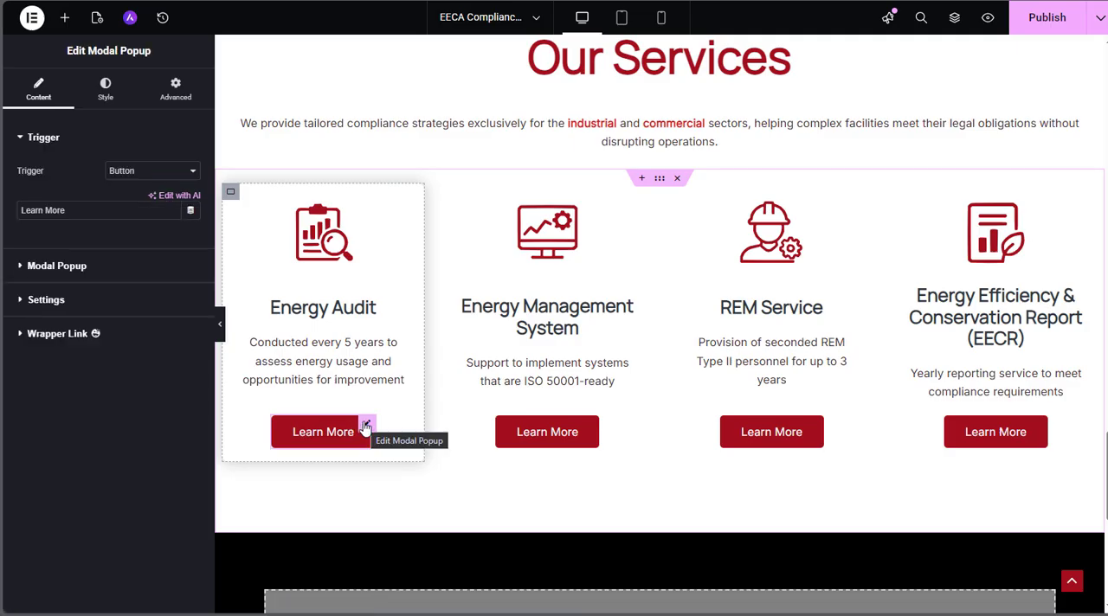
scroll(362, 354, down, 2)
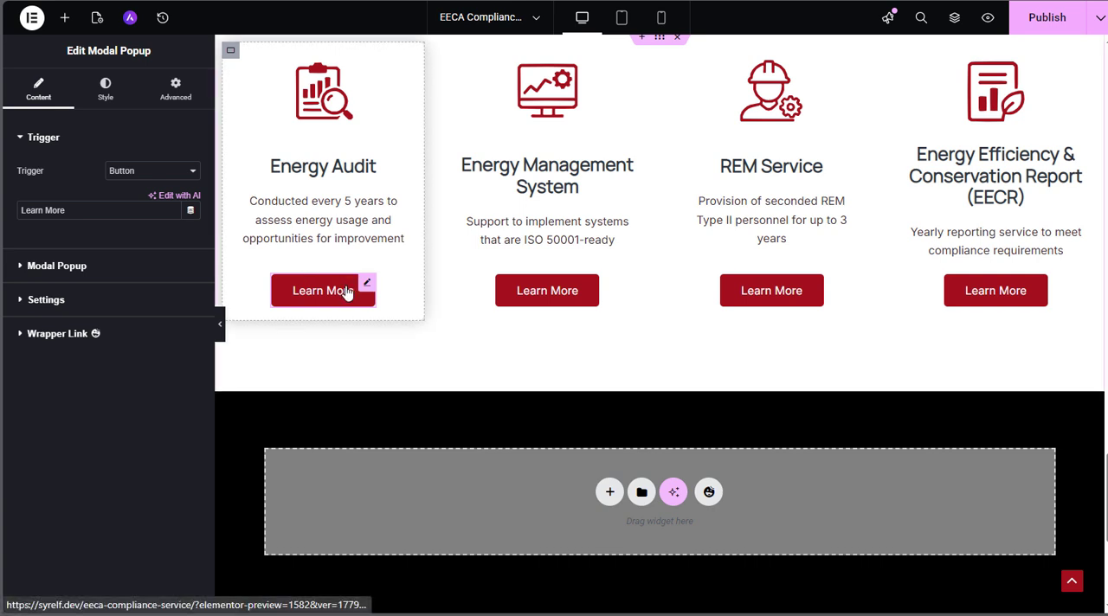
scroll(346, 293, up, 1)
click(349, 142)
click(374, 243)
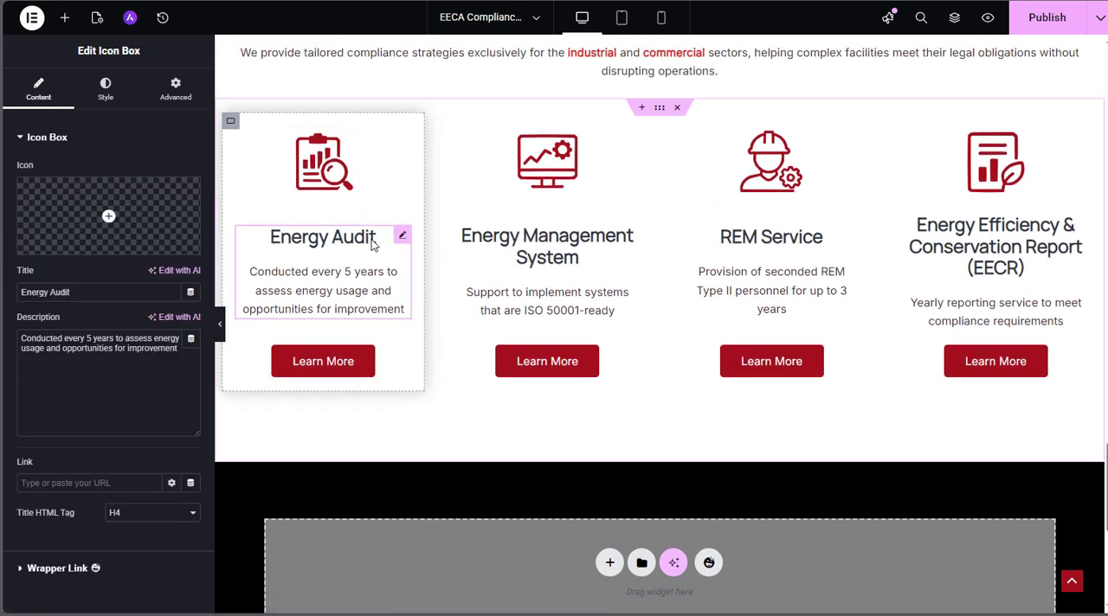
Check the title and description of the Energy Audit card's modal popup against its on-page preview, and publish the page
click(367, 357)
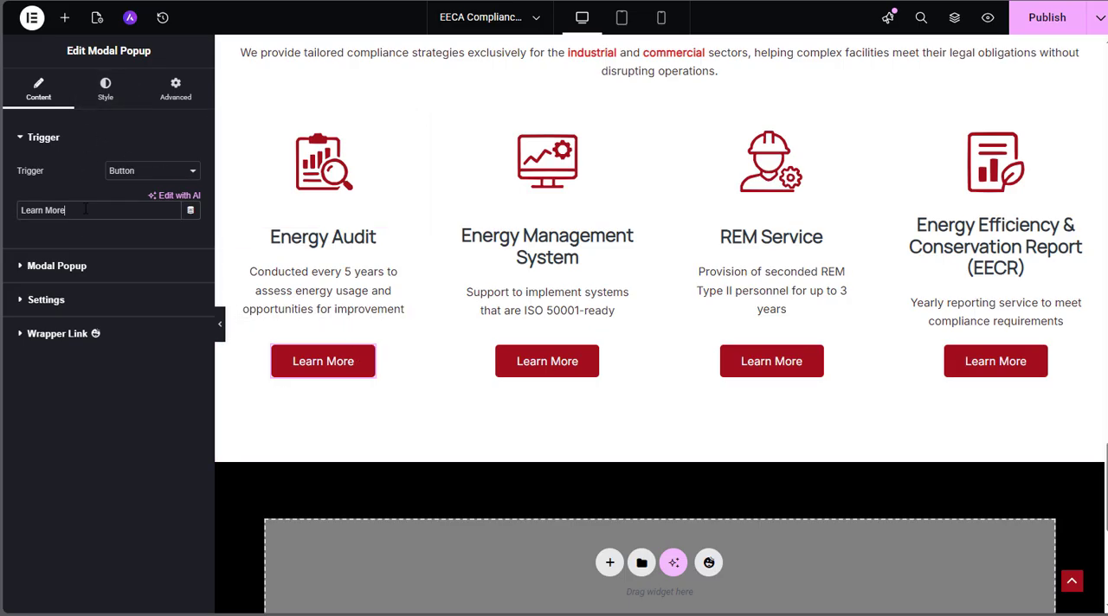
click(28, 267)
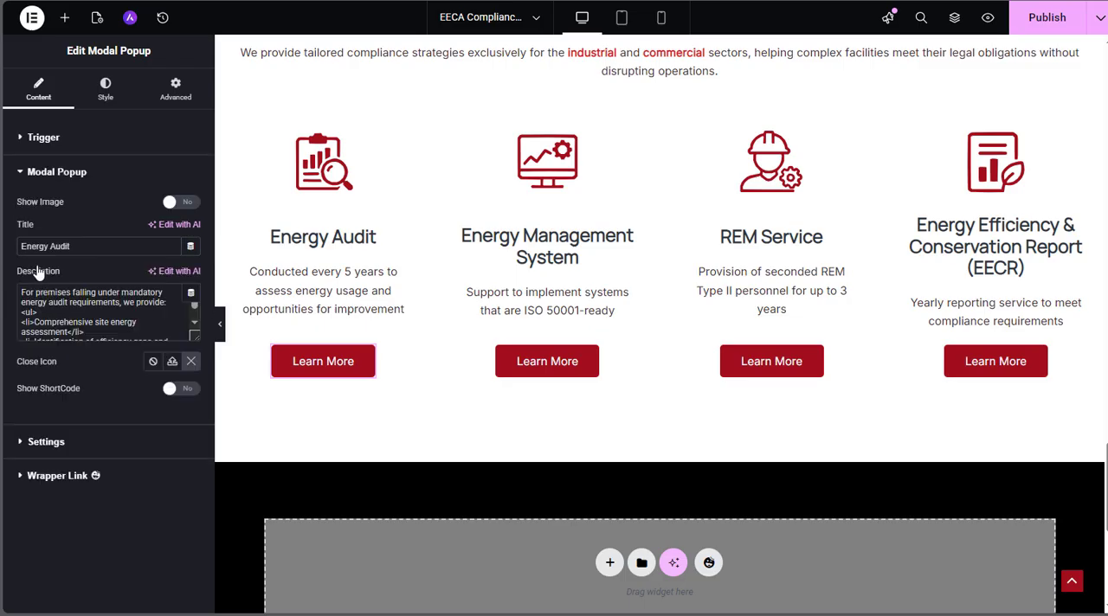
click(89, 247)
scroll(56, 303, down, 5)
scroll(57, 303, up, 5)
click(310, 368)
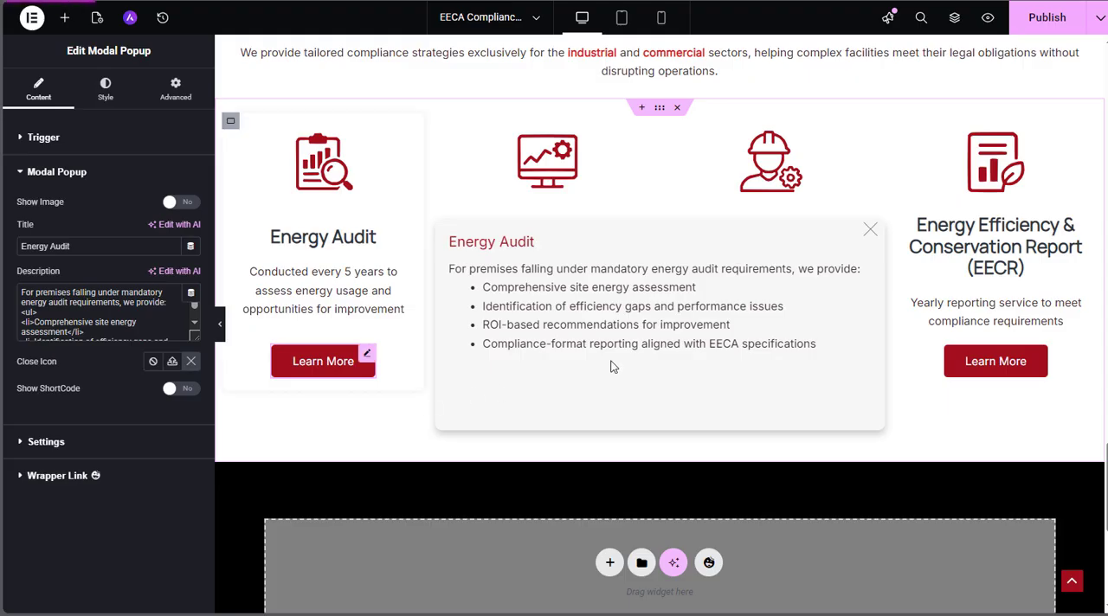
click(1049, 18)
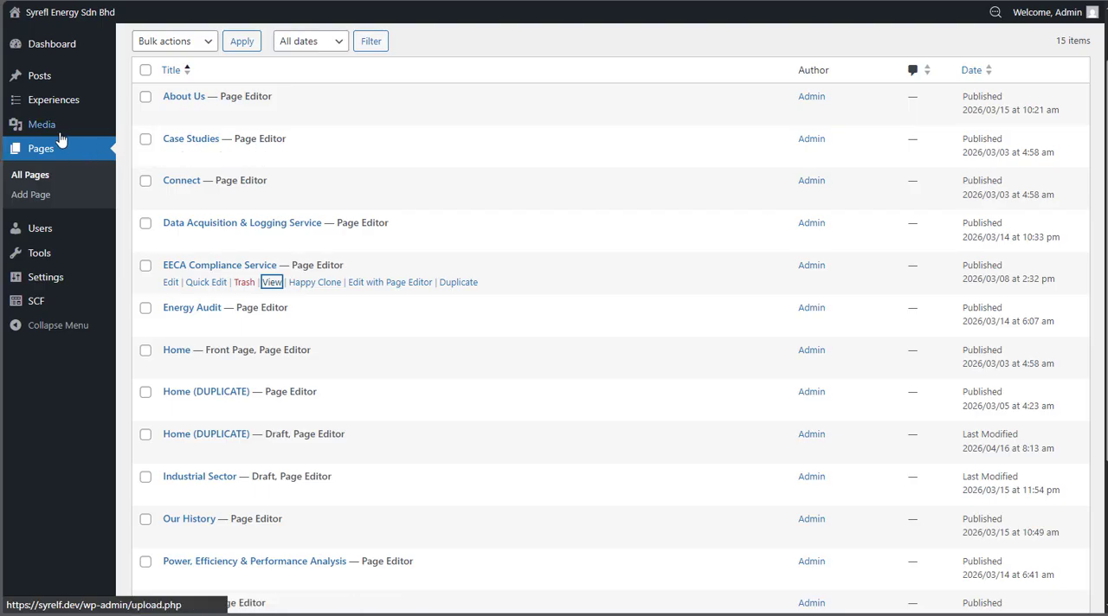
In the WordPress dashboard, open the Energy Audit Report for Pelabuhan Tanjung Pelepas for editing from the Experiences list
mouse_move(78, 106)
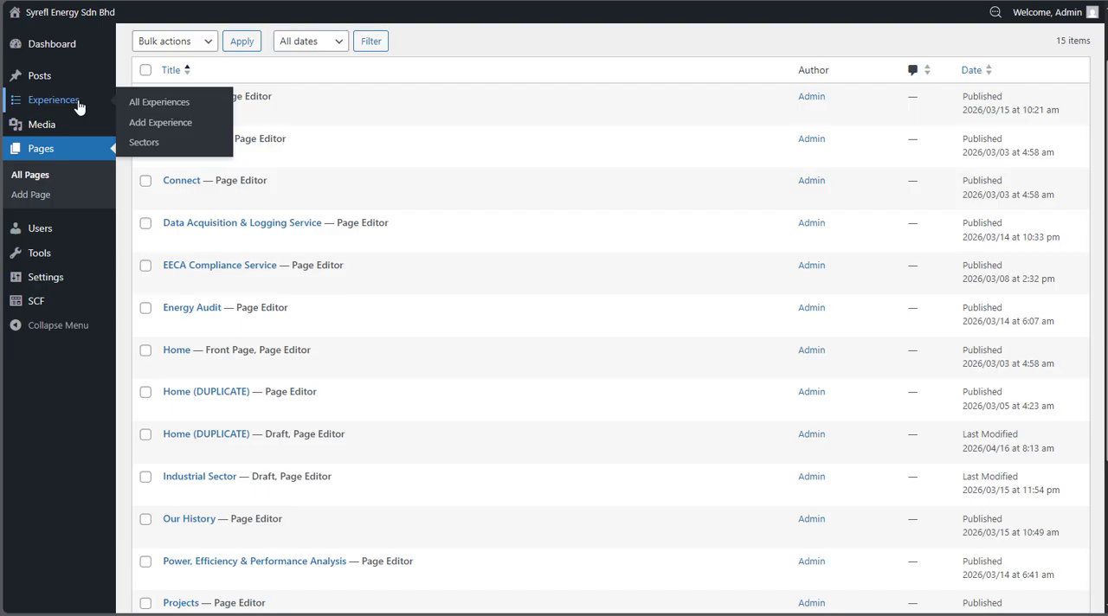
click(78, 107)
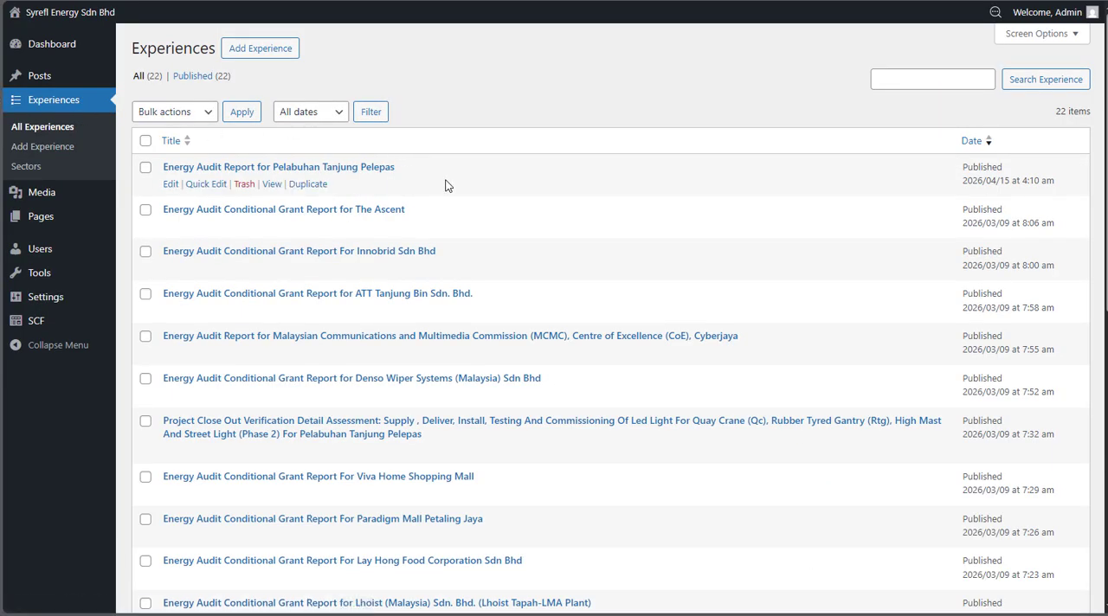
scroll(445, 185, down, 3)
scroll(445, 185, up, 3)
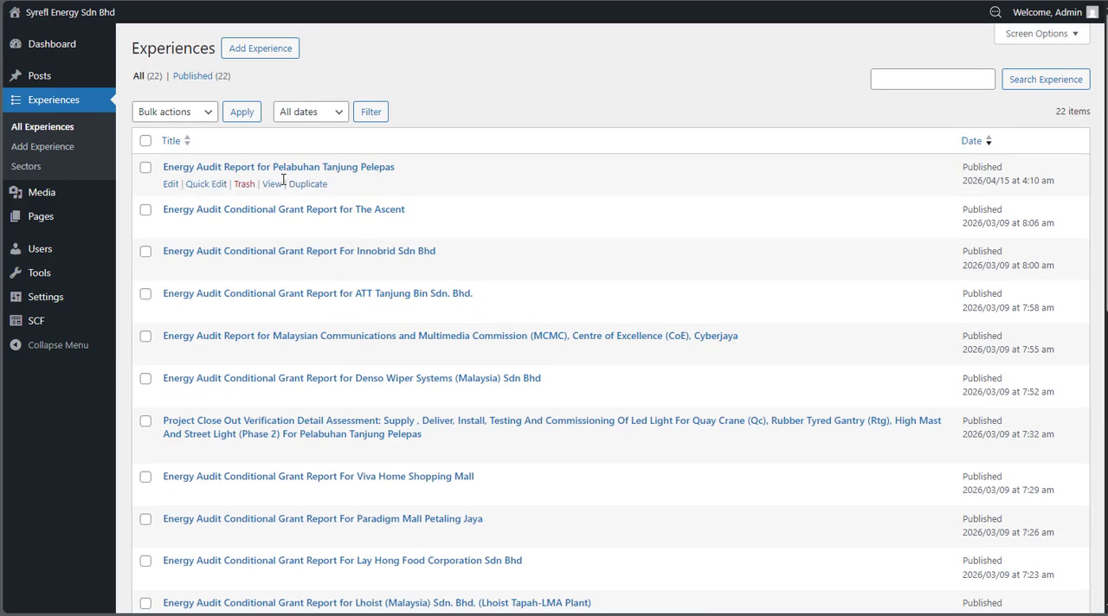
click(199, 172)
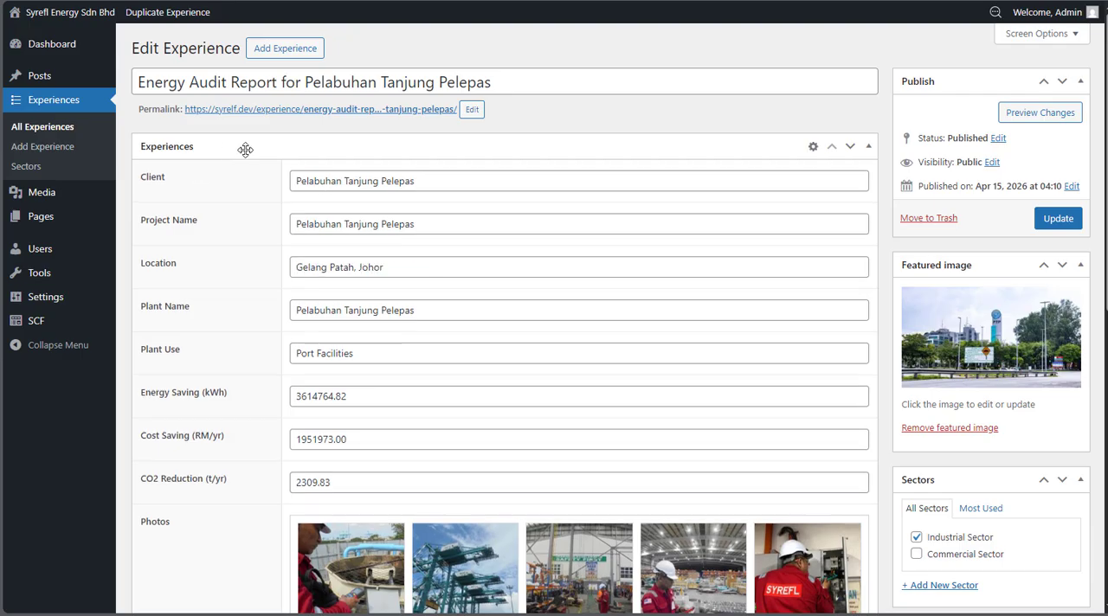
Examine the experience's title, detail fields and photo gallery, highlighting the title and the Project Name
click(516, 81)
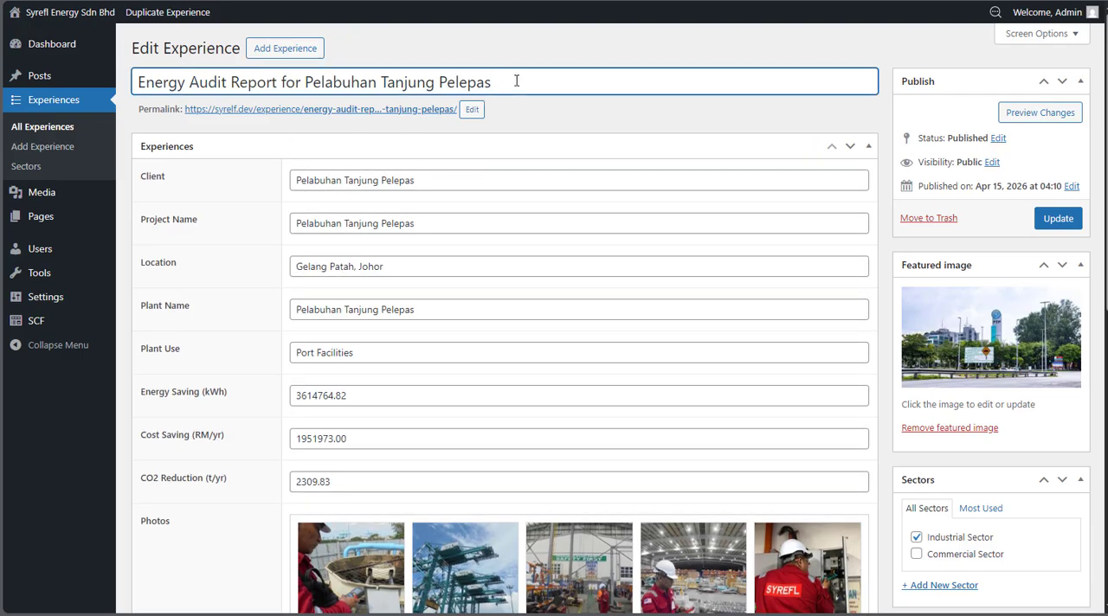
drag(137, 81, 513, 80)
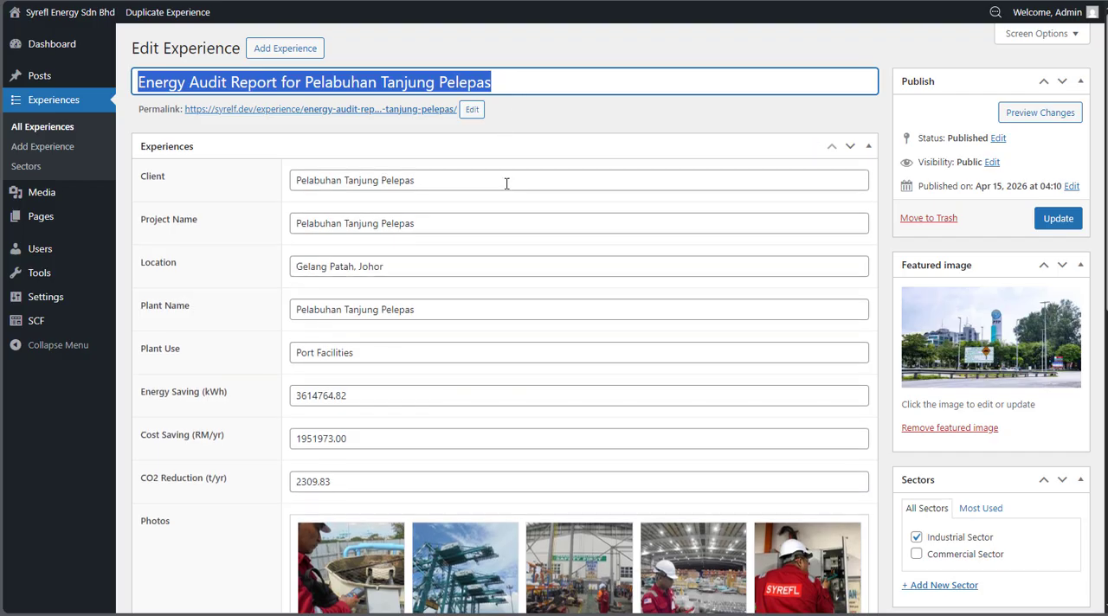
scroll(506, 183, down, 2)
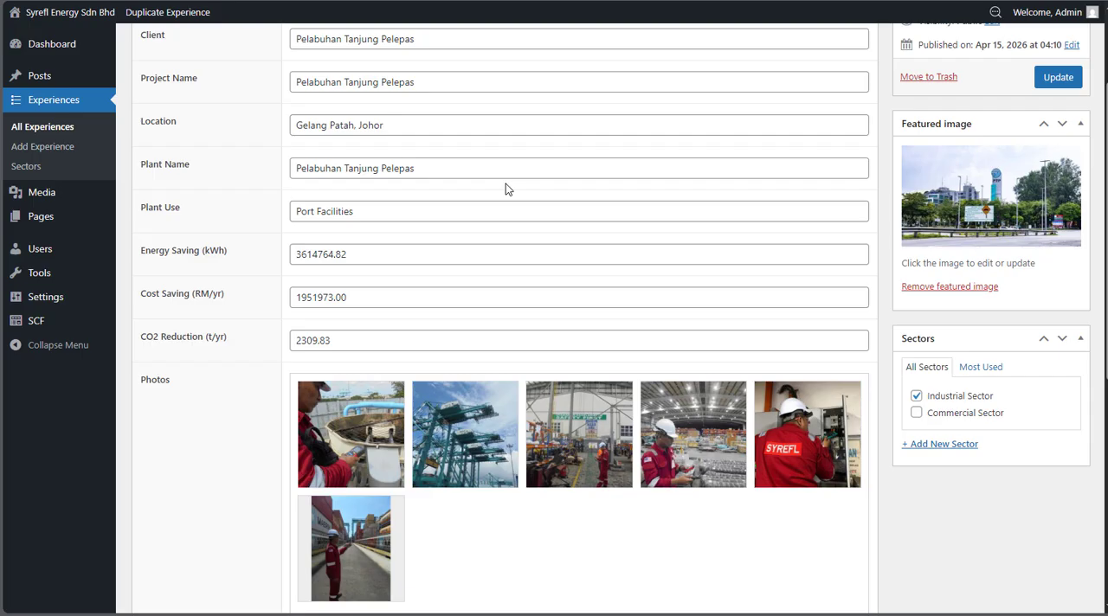
scroll(506, 184, up, 2)
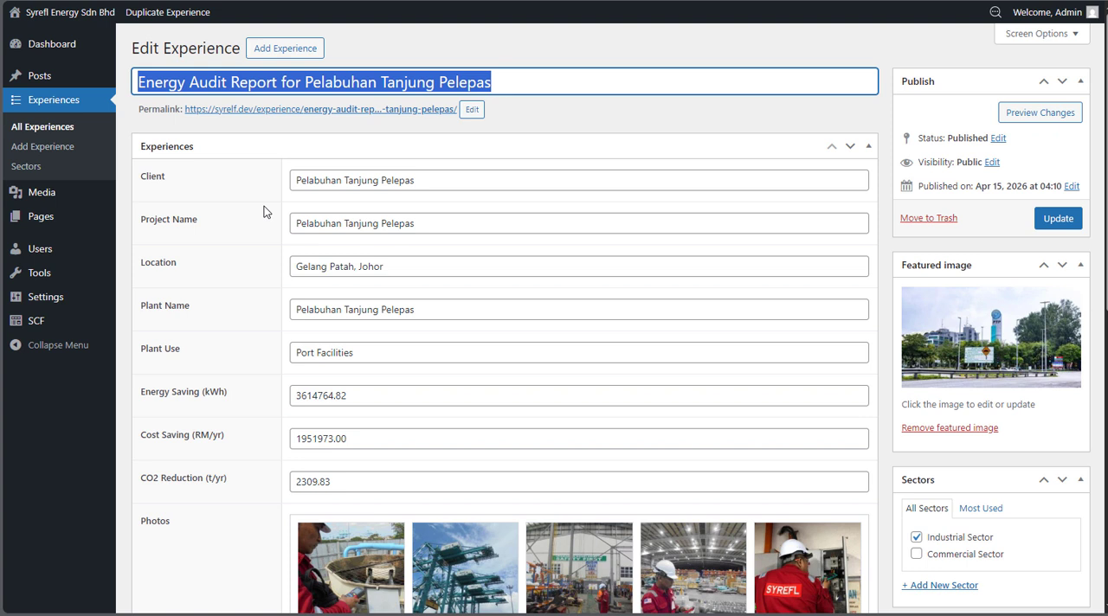
scroll(379, 209, down, 3)
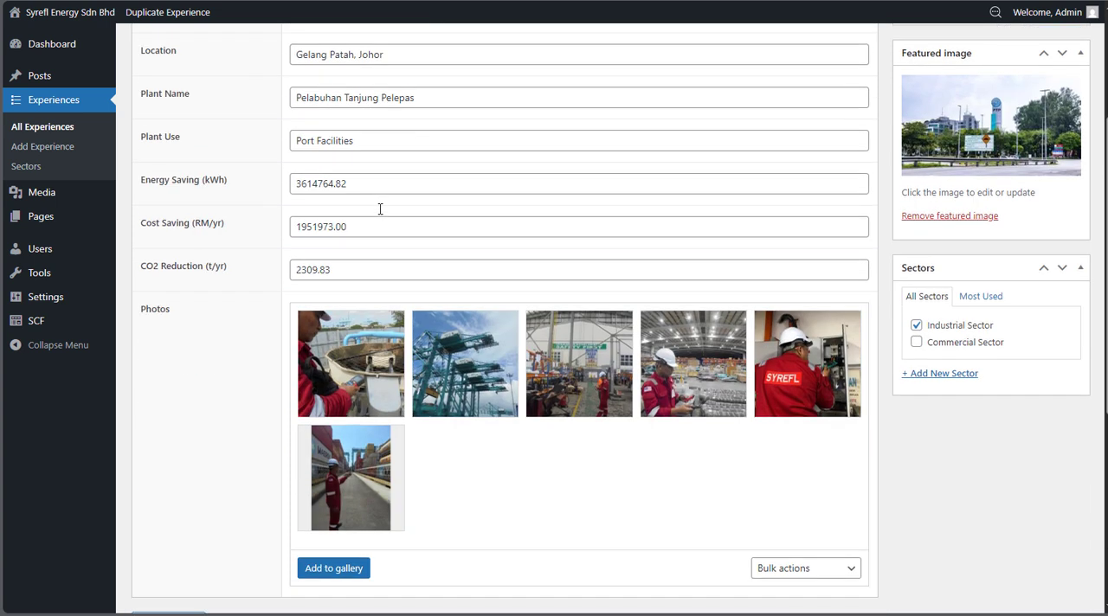
scroll(379, 208, down, 4)
scroll(379, 209, up, 7)
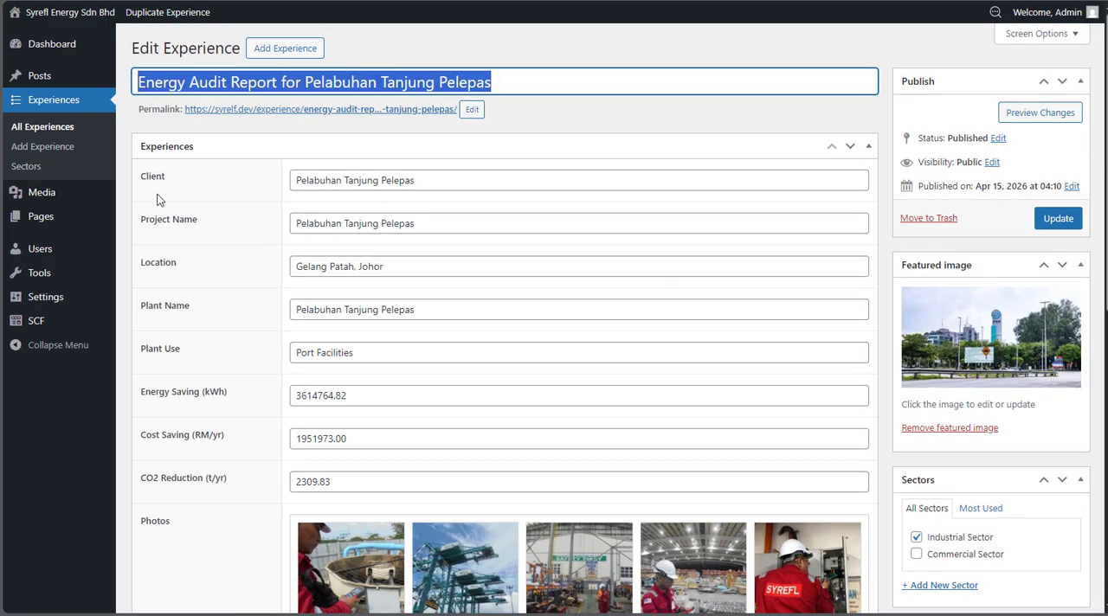
click(302, 179)
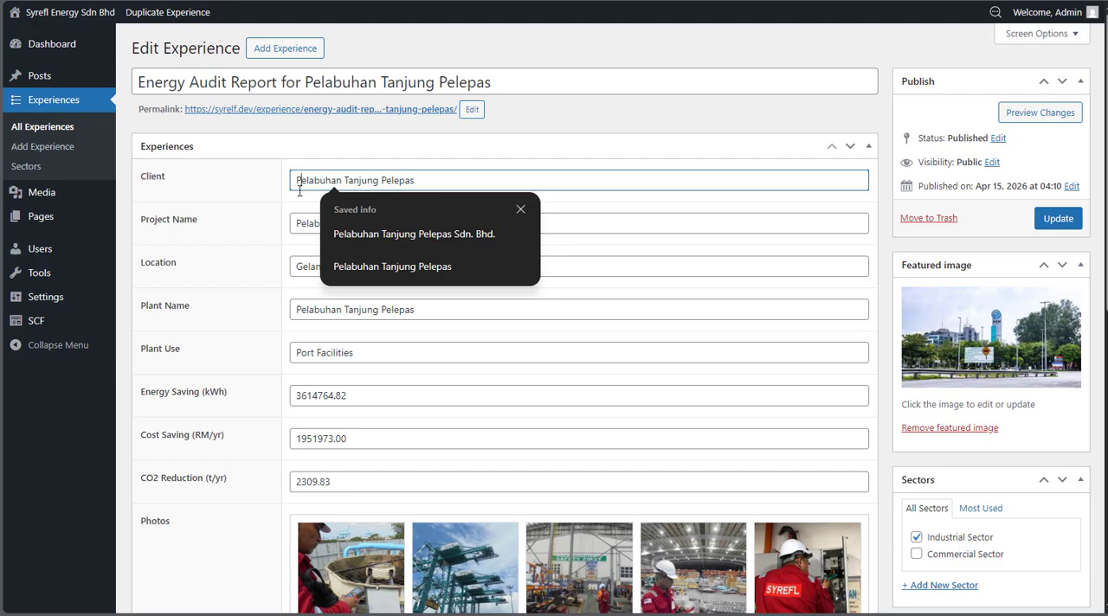
drag(295, 222, 427, 221)
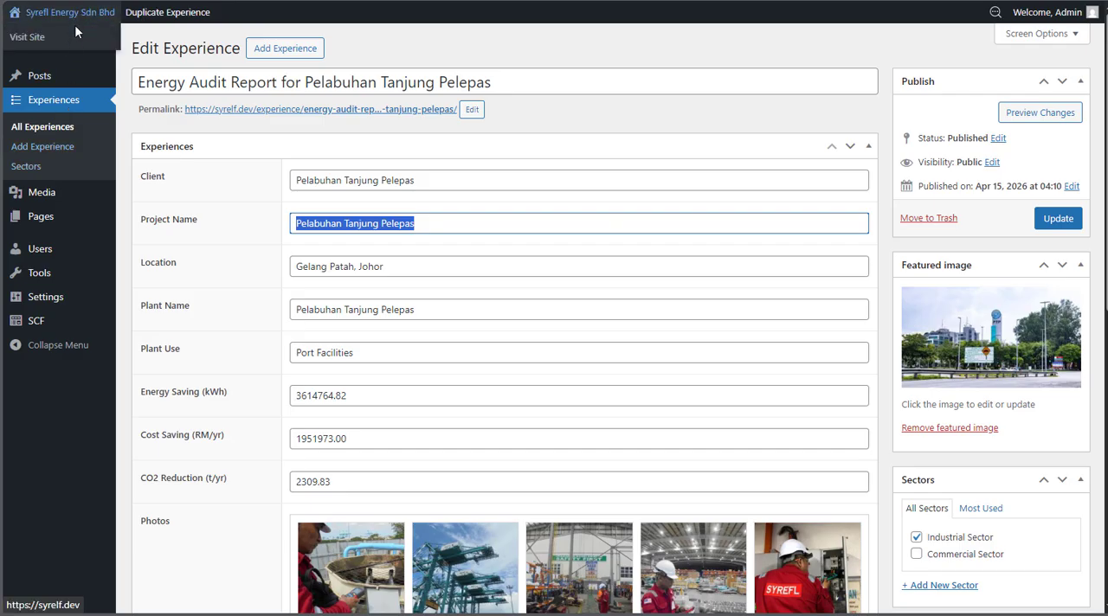
Open the live site in a new browser tab and view the project grid on its Projects page
right_click(73, 36)
click(106, 49)
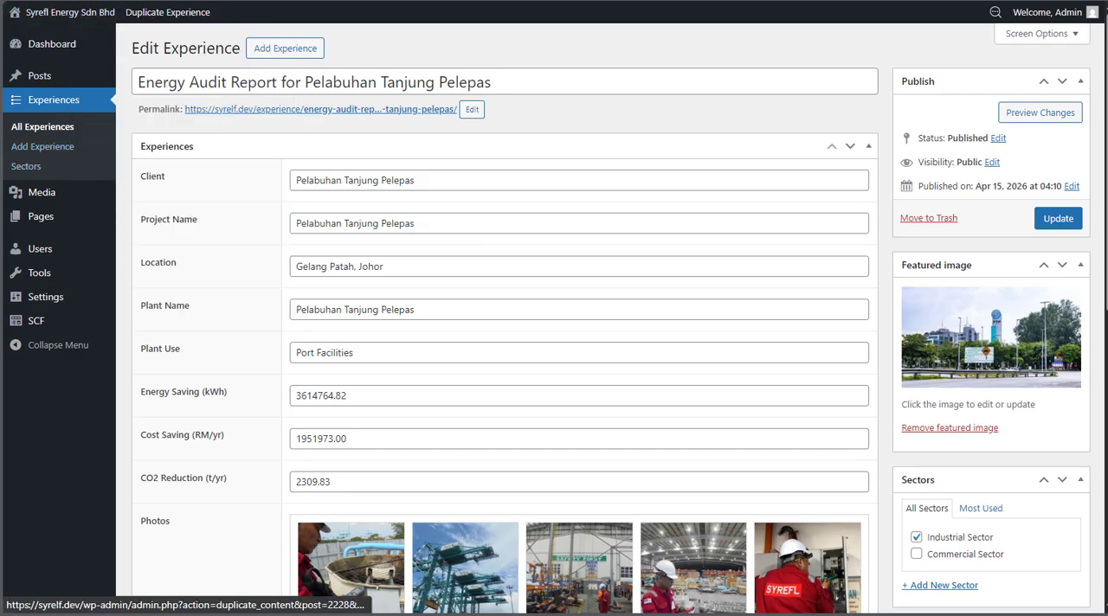
click(346, 1)
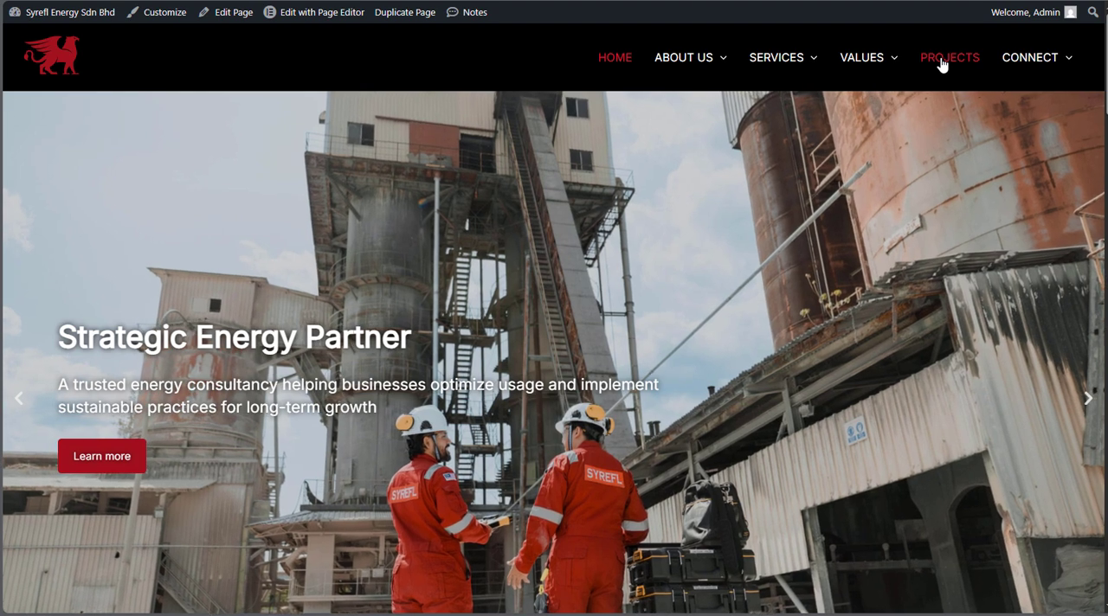
click(942, 64)
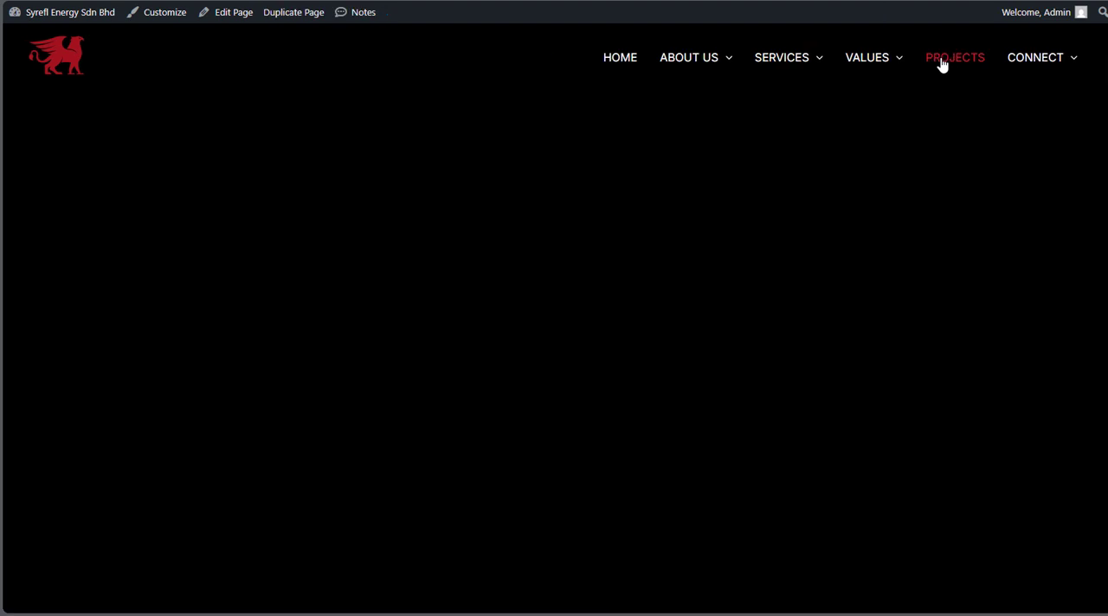
scroll(511, 235, down, 3)
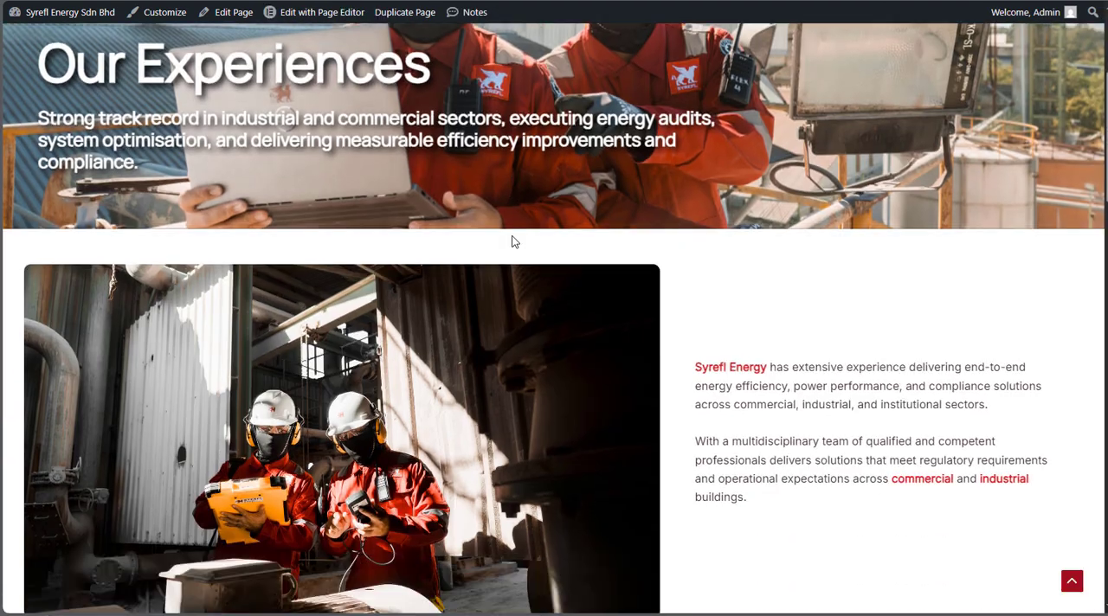
scroll(512, 241, down, 8)
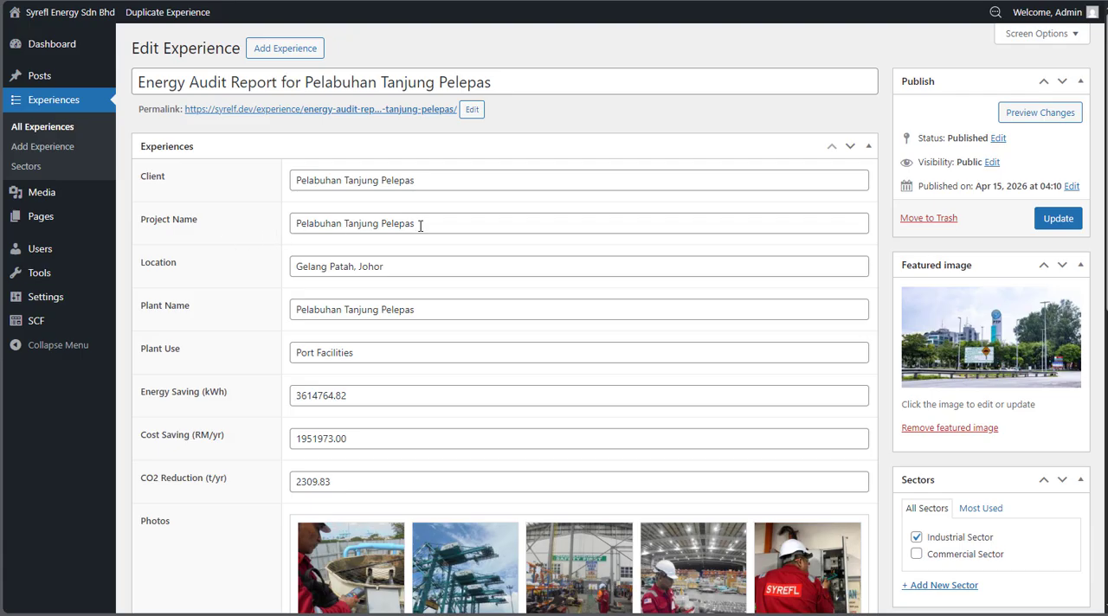
Compare the experience's Project Name field with the project captions in the live Projects page's grid
drag(420, 226, 345, 226)
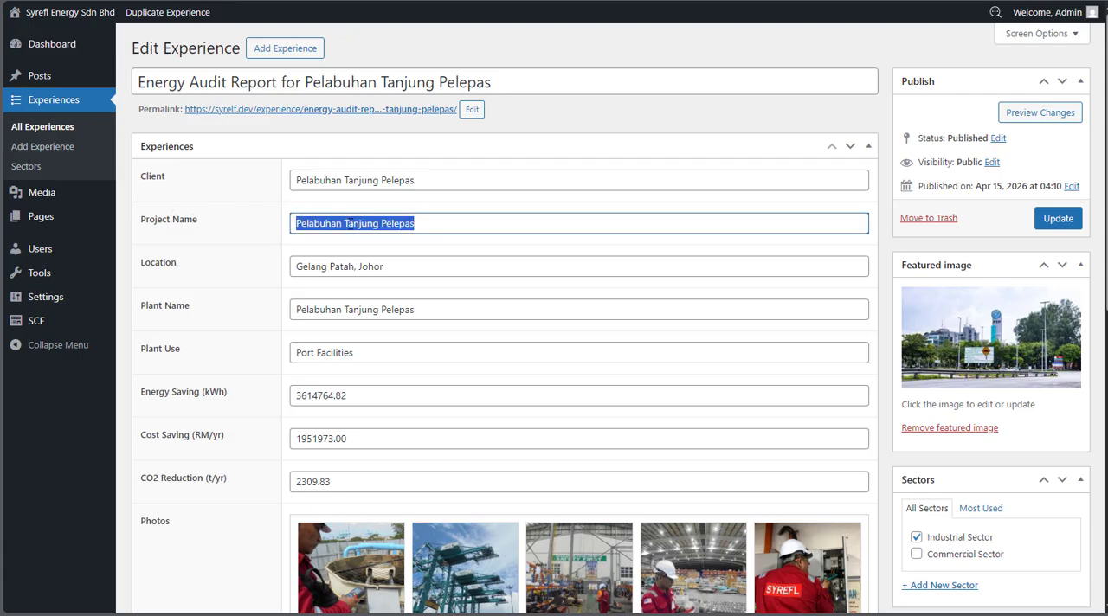
click(348, 223)
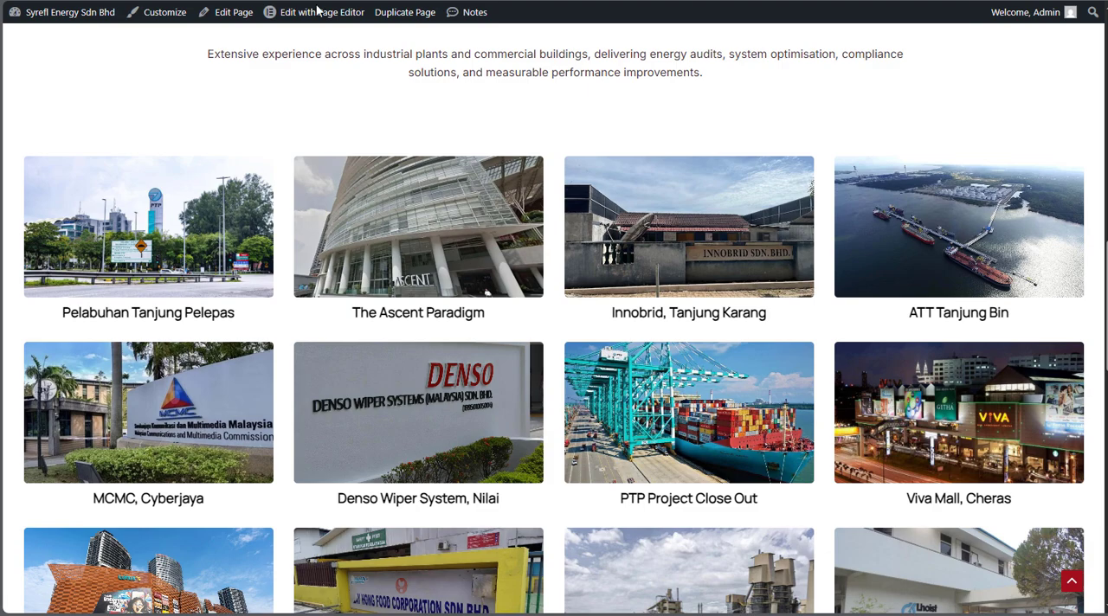
scroll(366, 252, down, 3)
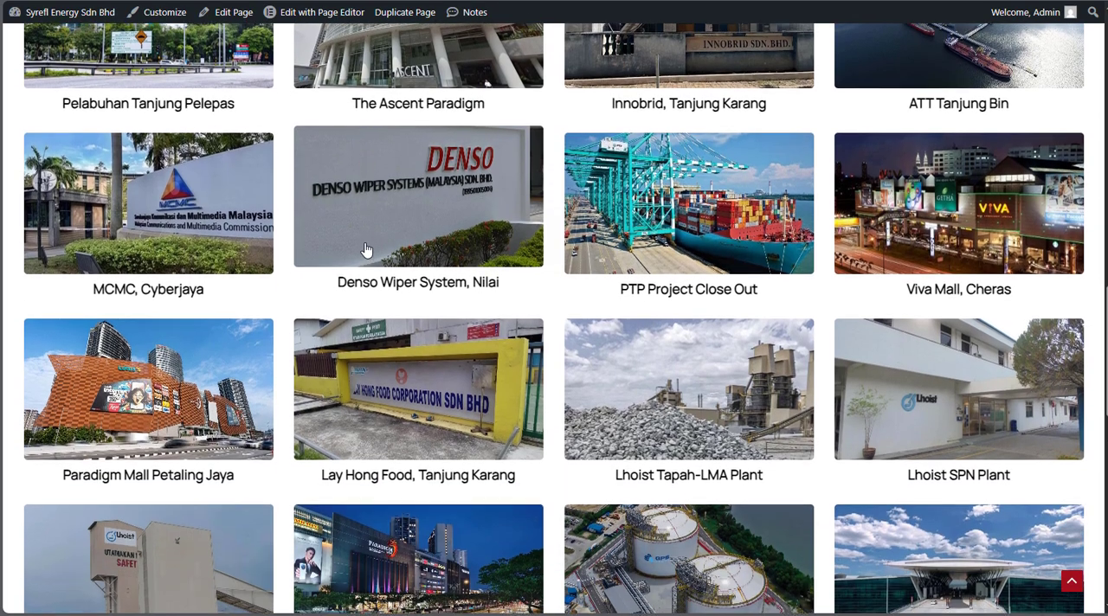
scroll(366, 250, down, 7)
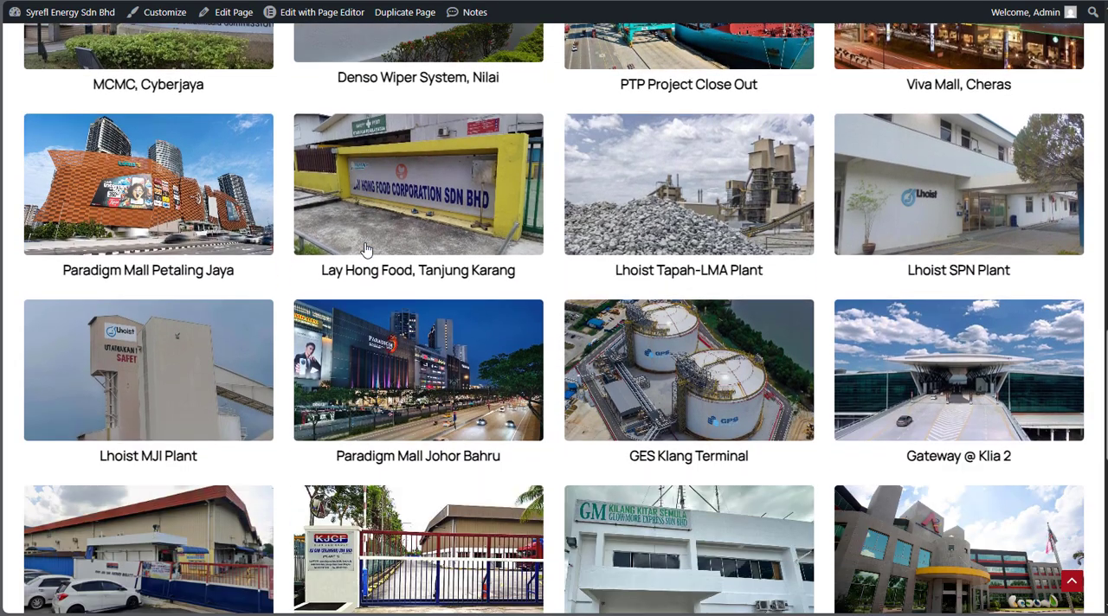
Set the experience's Project Name to "Pelabuhan Tanjung Pelepas3", update the entry, and reload the live Projects page
scroll(375, 352, up, 1)
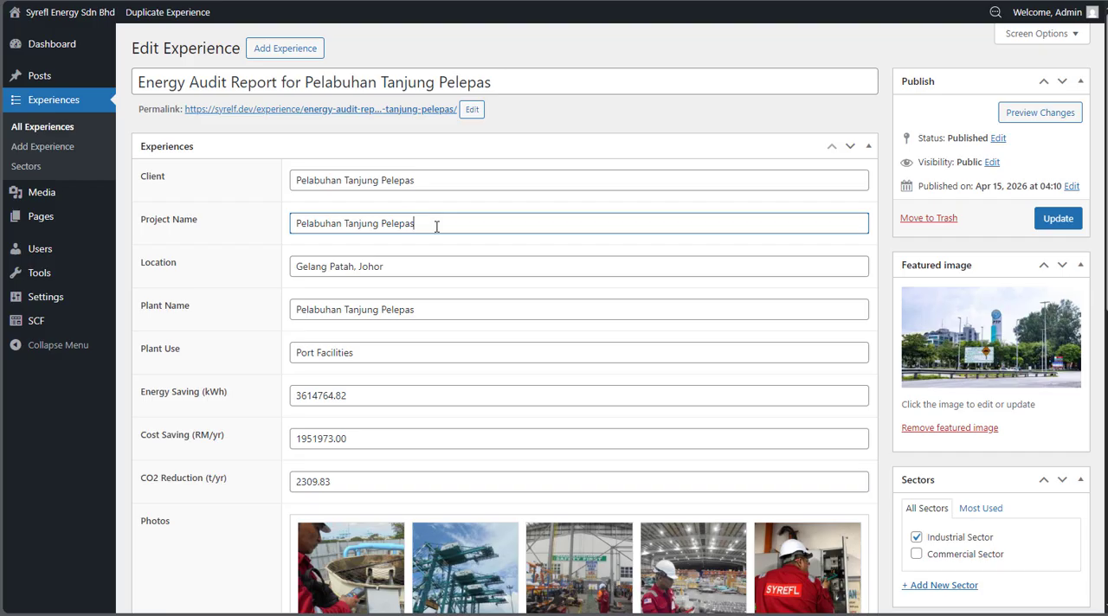
click(1056, 221)
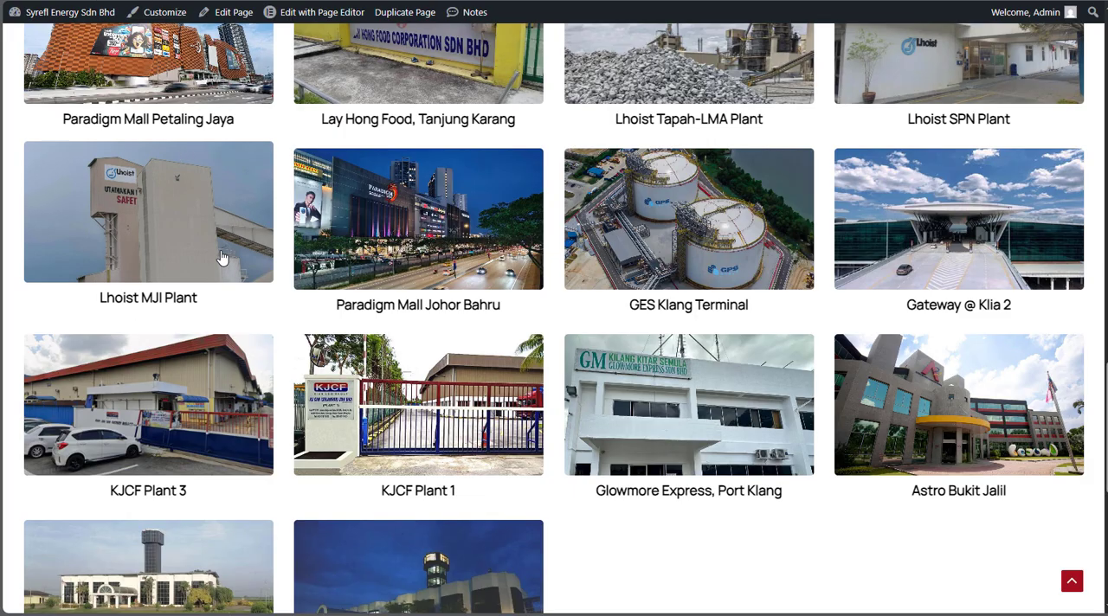
scroll(223, 254, up, 5)
key(F5)
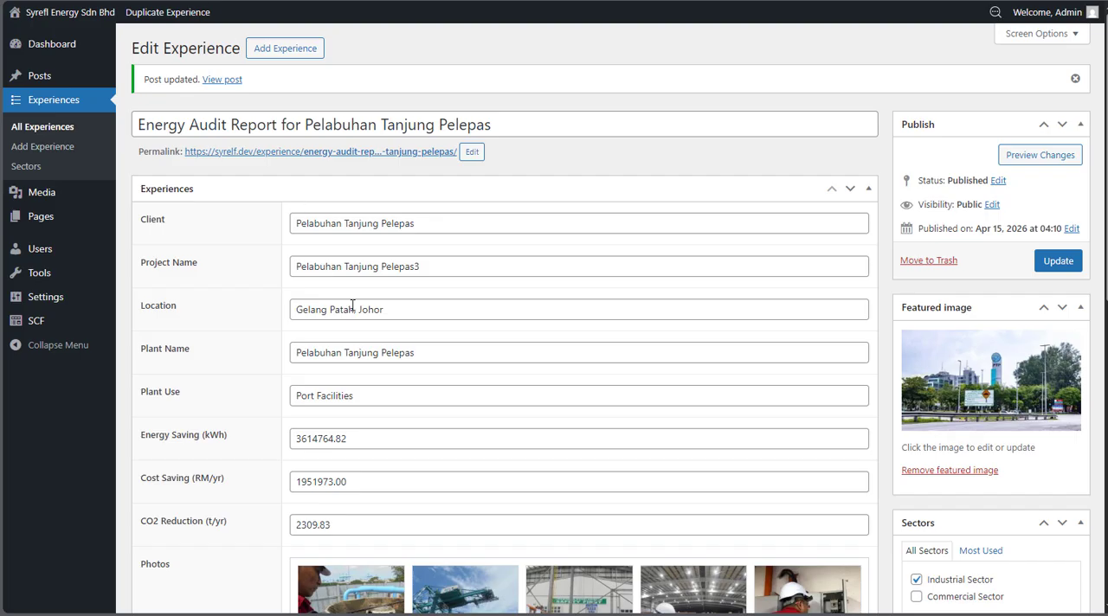
Set the Project Name back to "Pelabuhan Tanjung Pelepas" and update the experience
click(438, 268)
key(BackSpace)
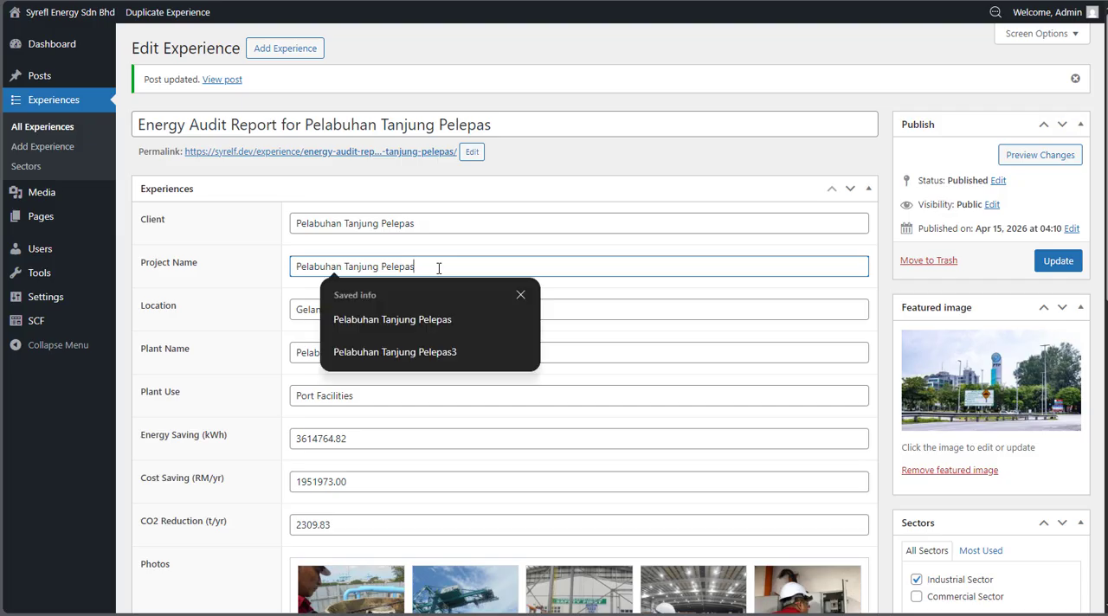
click(456, 251)
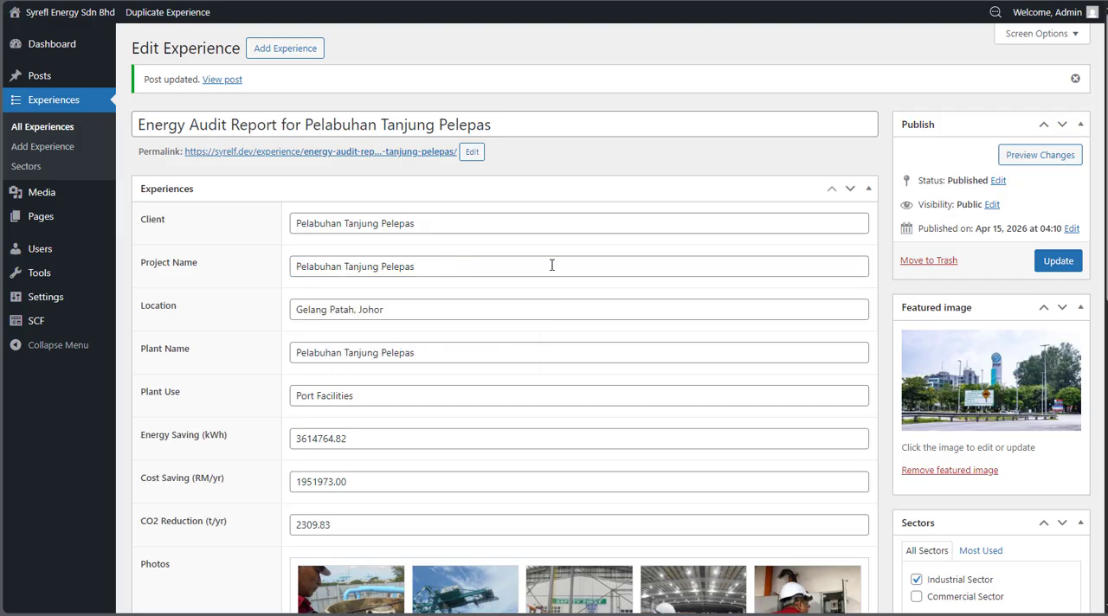
click(1056, 261)
Examine the experience's Location, Plant Name, Plant Use, Energy Saving, Cost Saving and CO2 Reduction fields, ending at the Photos gallery
click(300, 309)
scroll(295, 308, down, 1)
click(293, 282)
click(302, 324)
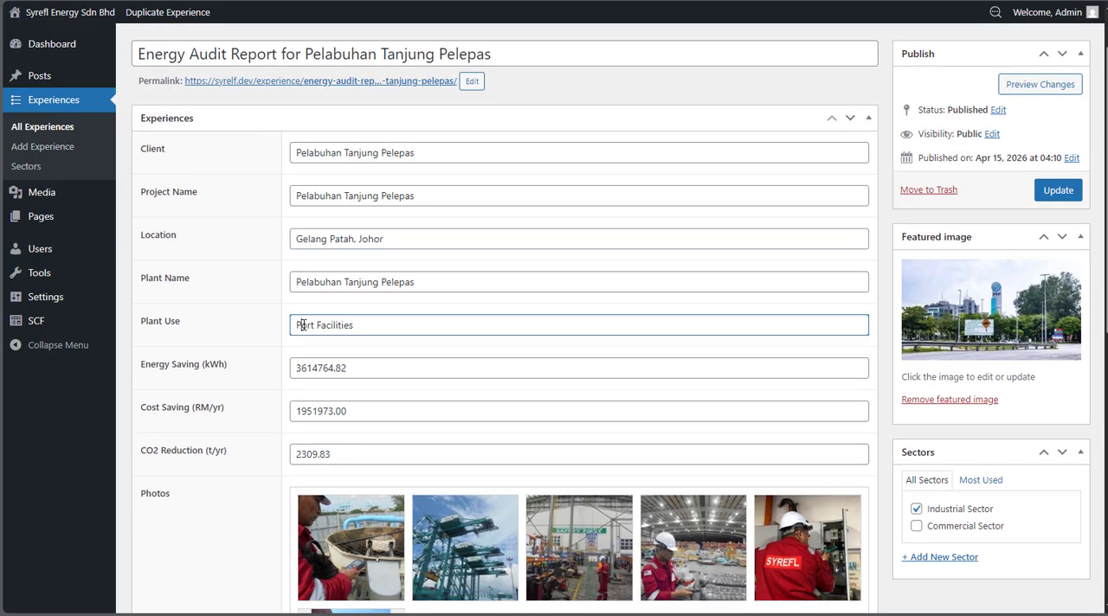
scroll(303, 325, down, 2)
click(371, 229)
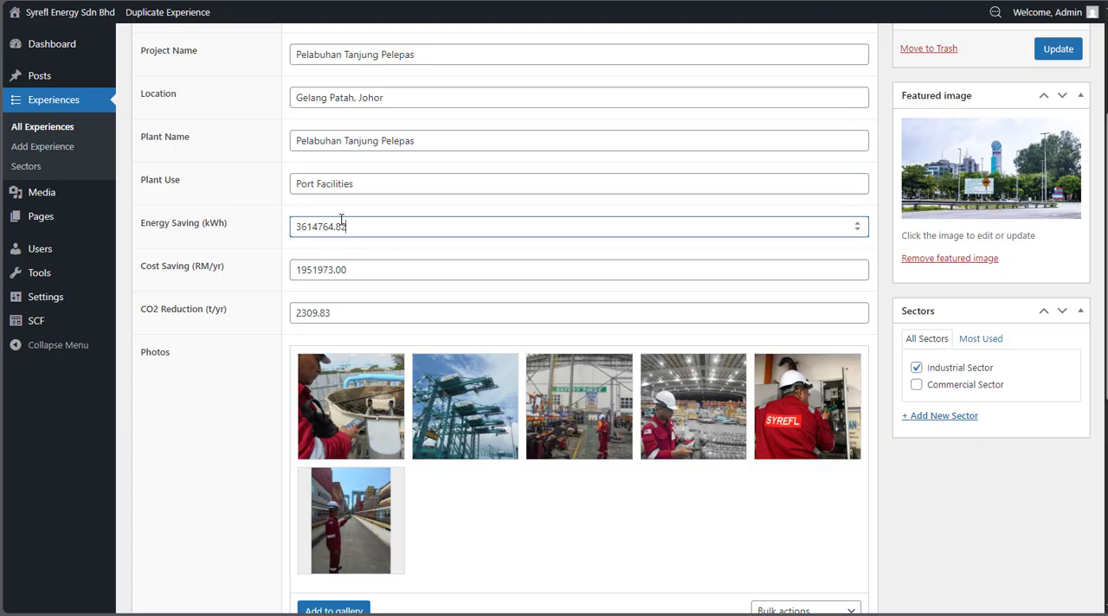
click(370, 272)
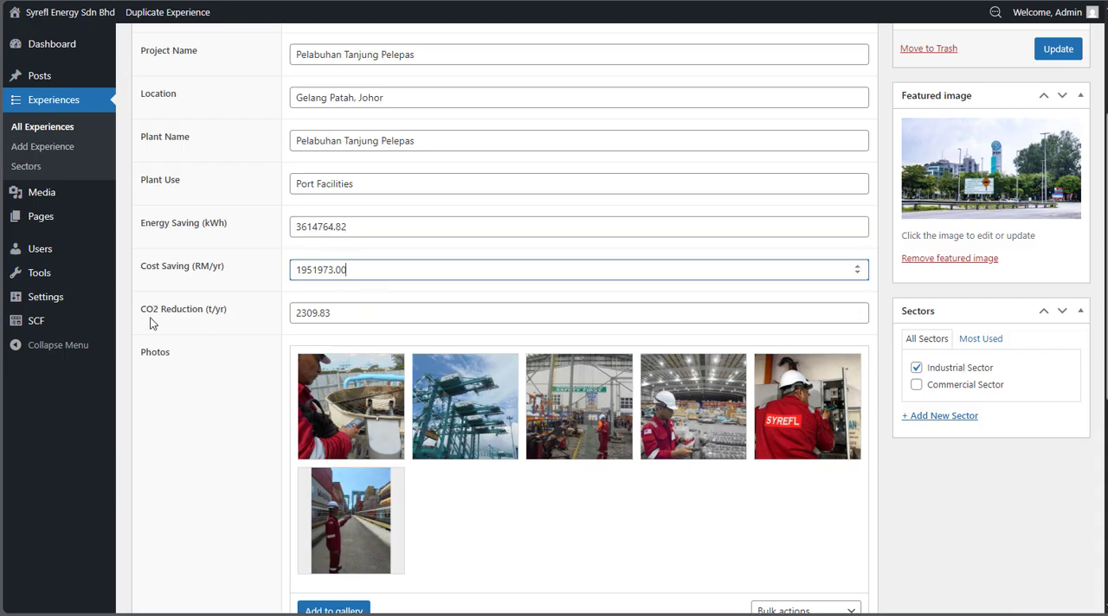
click(340, 313)
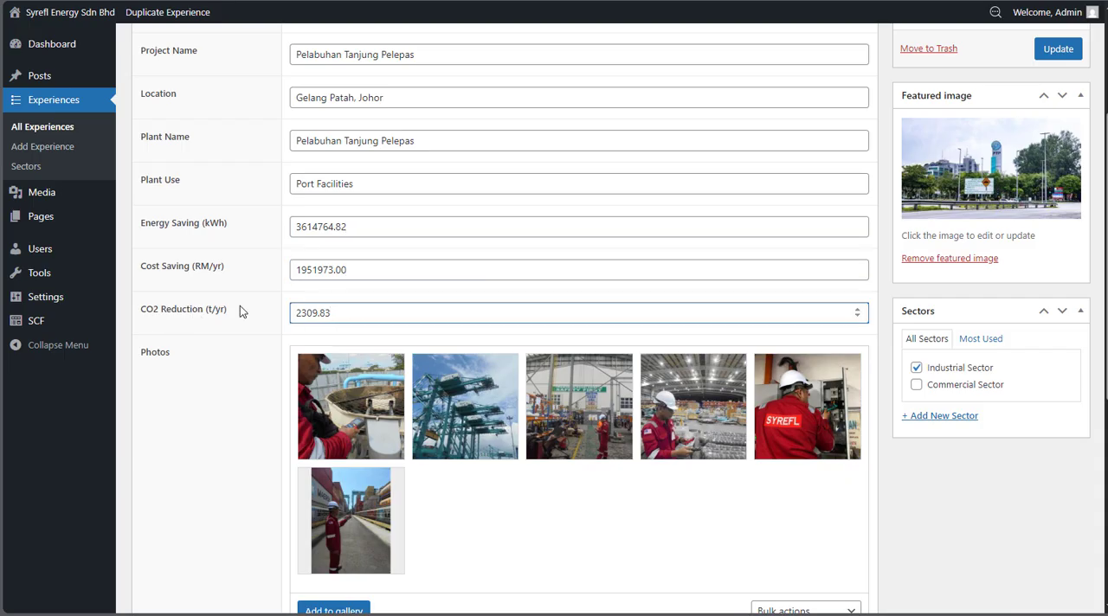
scroll(240, 306, down, 2)
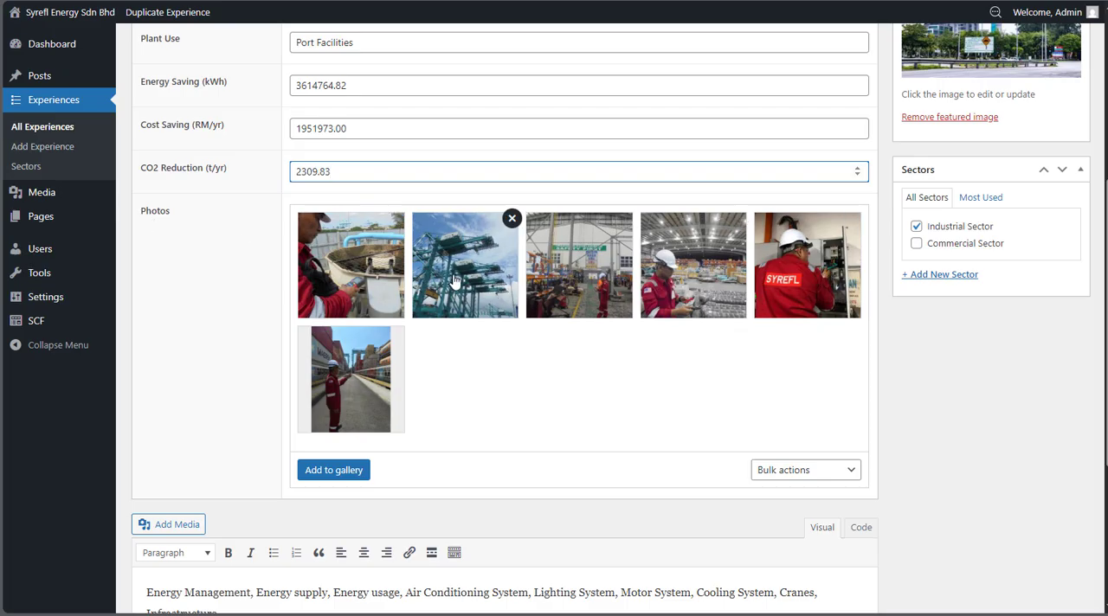
View the media picker for adding images to the Photos gallery, and close it without selecting an image
click(347, 472)
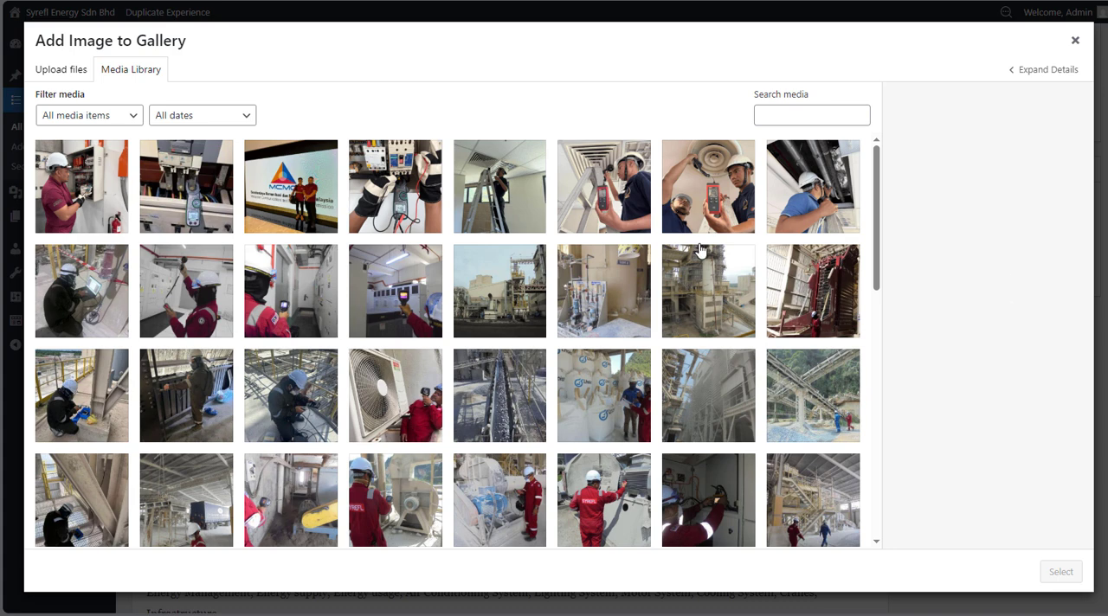
click(1076, 40)
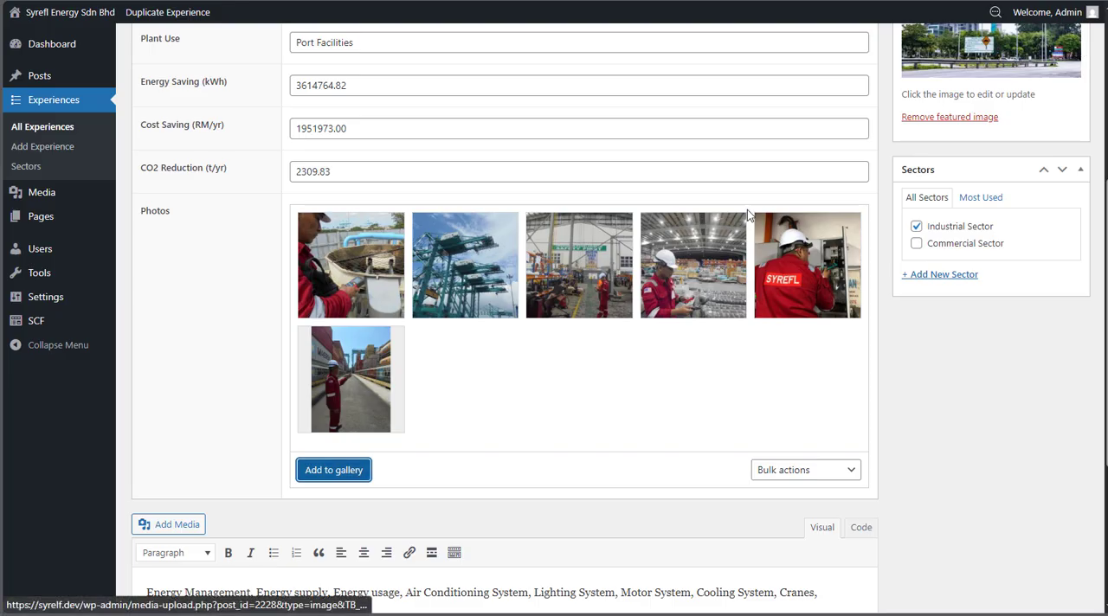
mouse_move(396, 227)
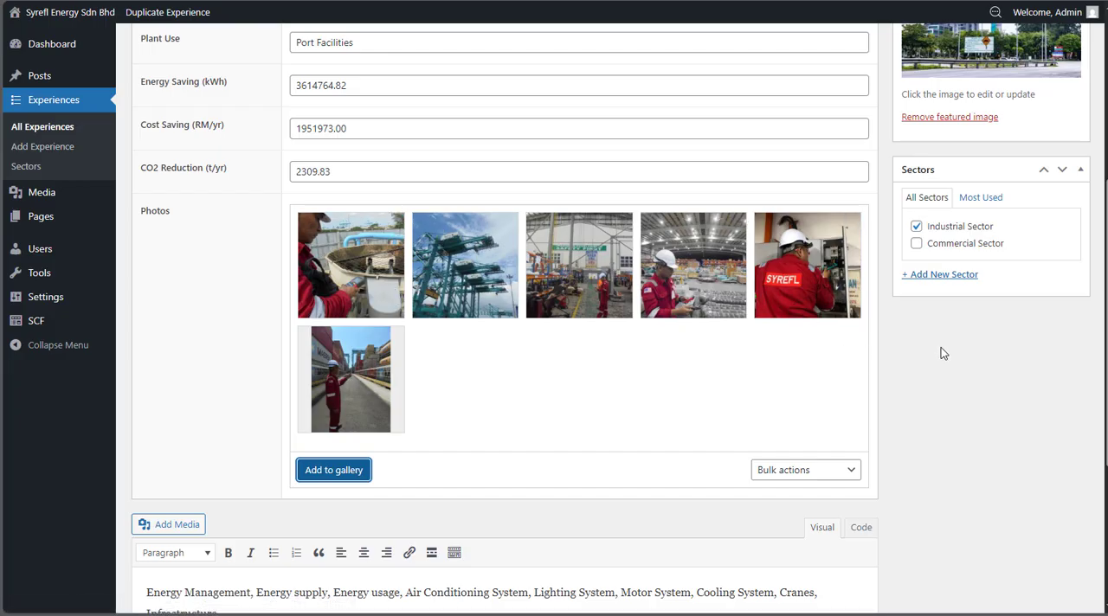
scroll(939, 352, up, 5)
scroll(933, 355, down, 7)
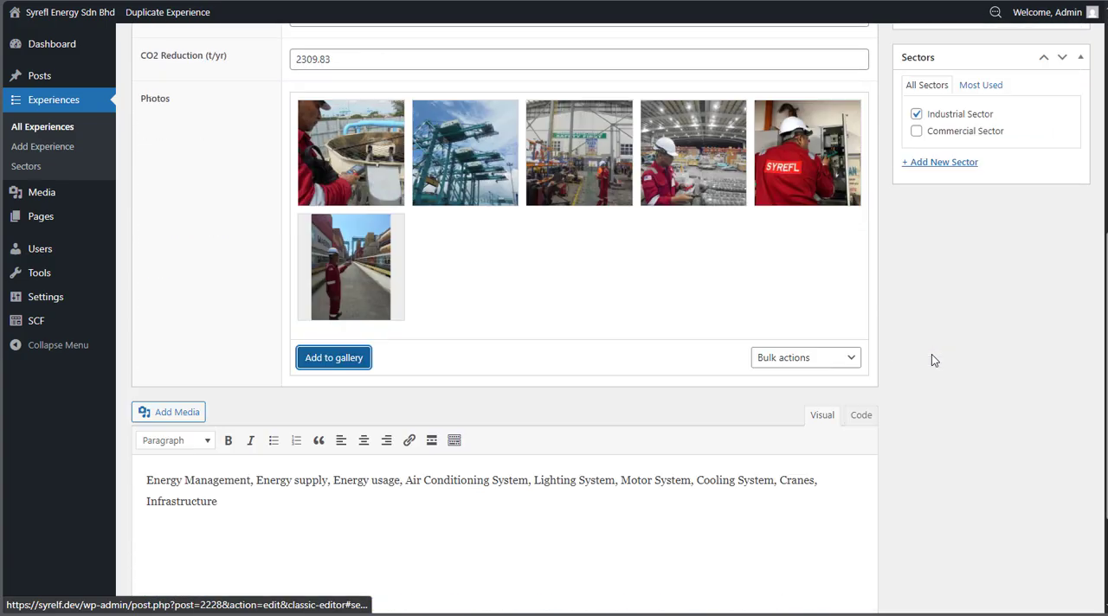
Examine the experience's description text below the gallery by highlighting it, and return to the start of the form
click(240, 330)
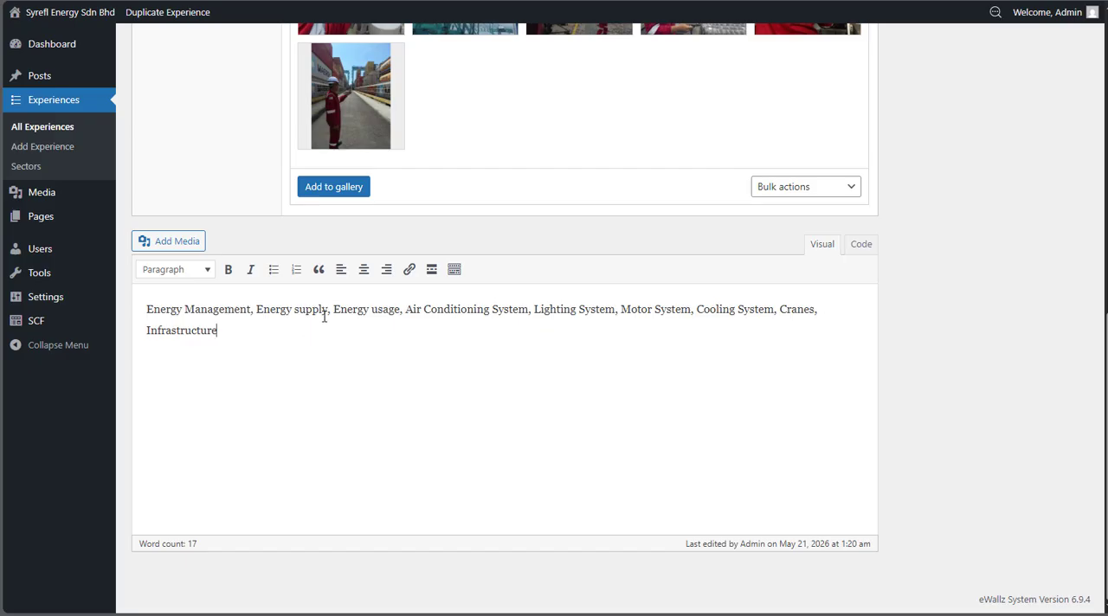
drag(149, 309, 249, 332)
click(251, 331)
scroll(516, 367, up, 4)
scroll(516, 365, up, 4)
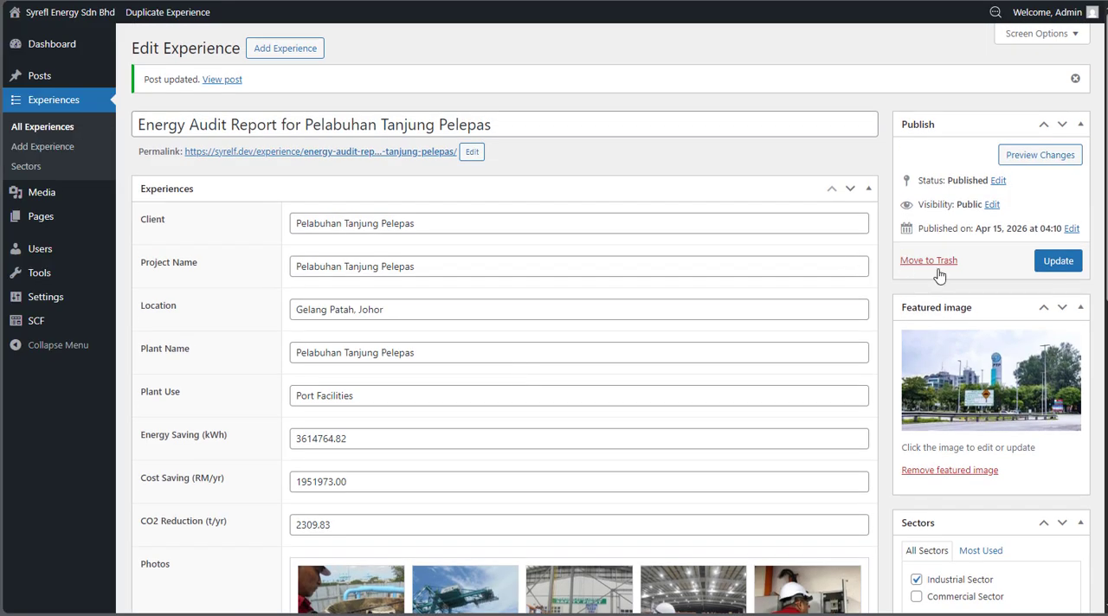
Compare the experience's featured image with its Projects page thumbnail, and view the featured image picker without changing the selection
scroll(952, 337, down, 2)
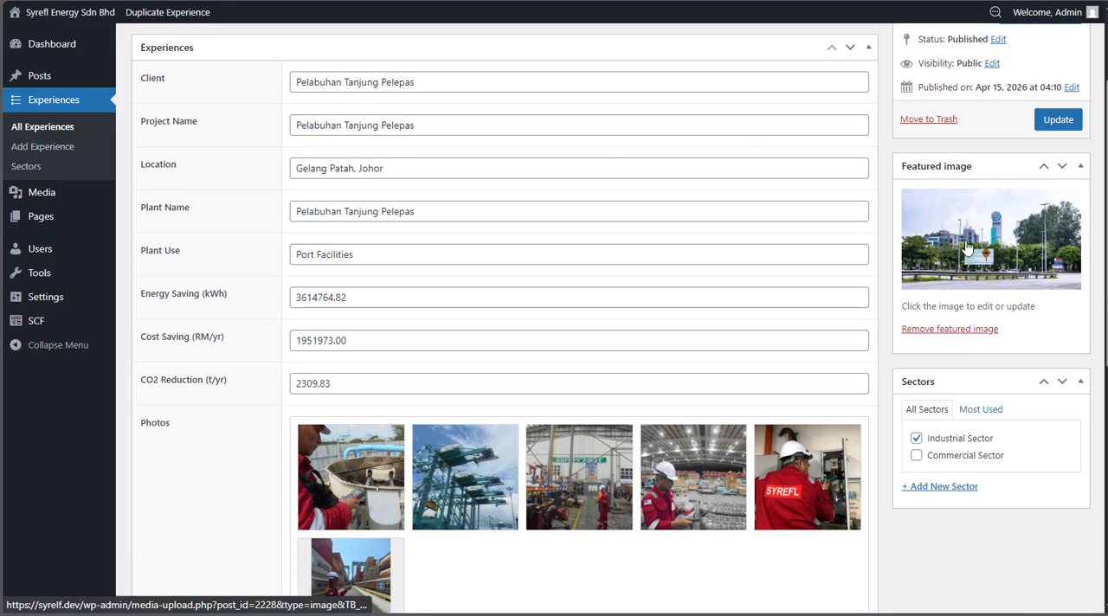
click(265, 1)
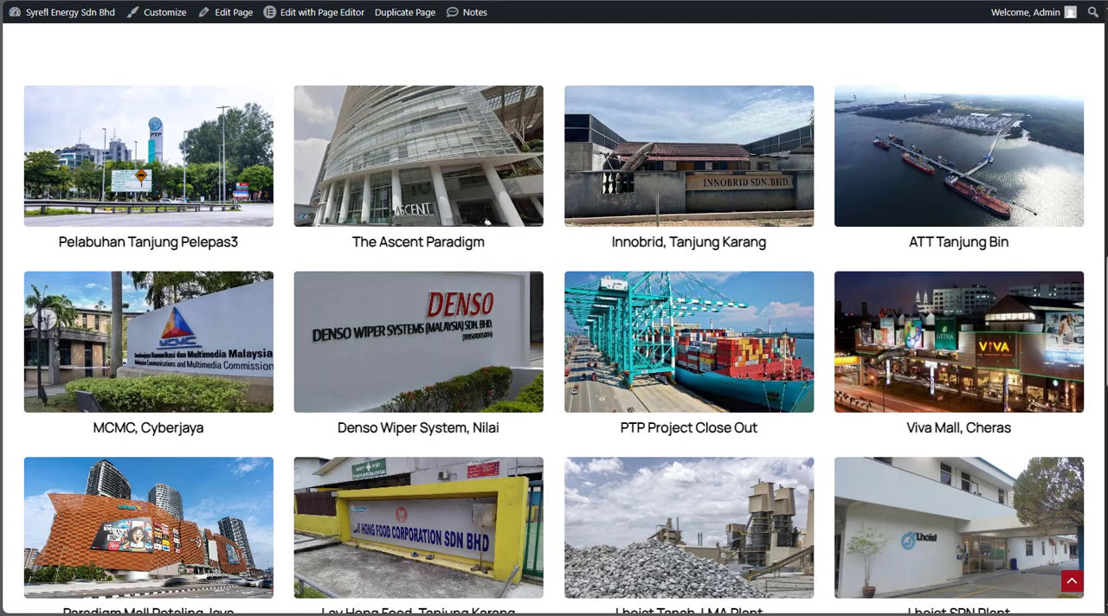
click(338, 0)
click(988, 232)
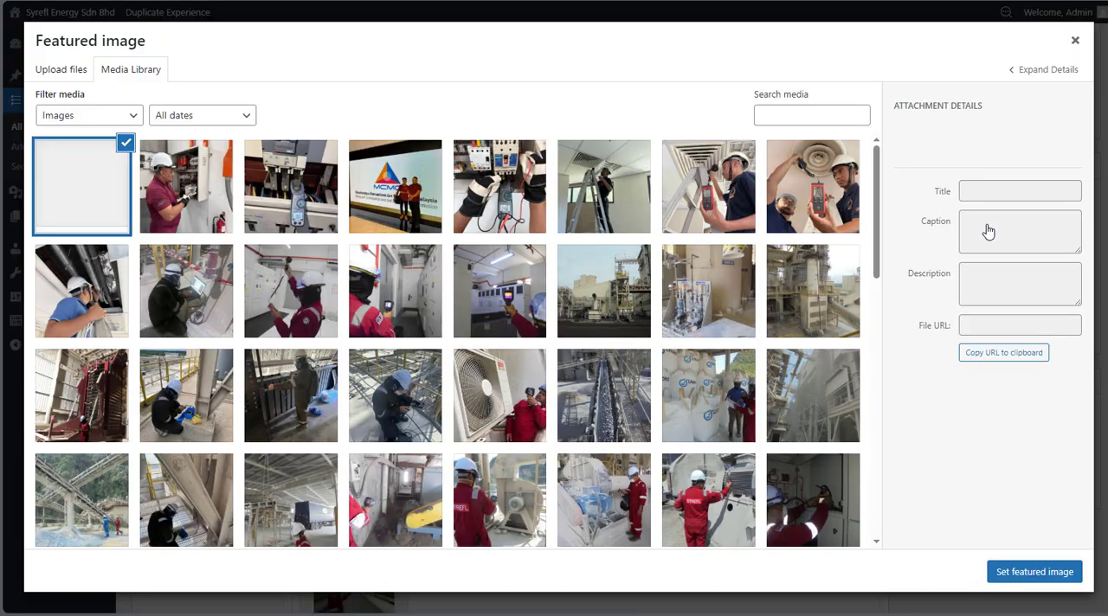
click(1074, 42)
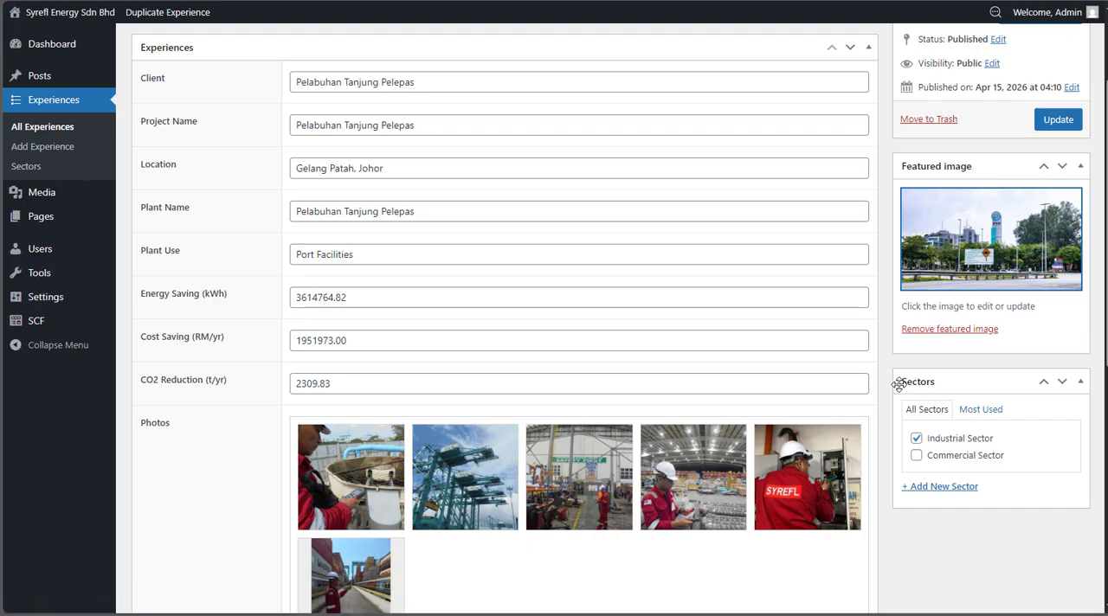
Update the Pelabuhan Tanjung Pelepas experience and open a blank form for adding a new experience
scroll(897, 386, down, 1)
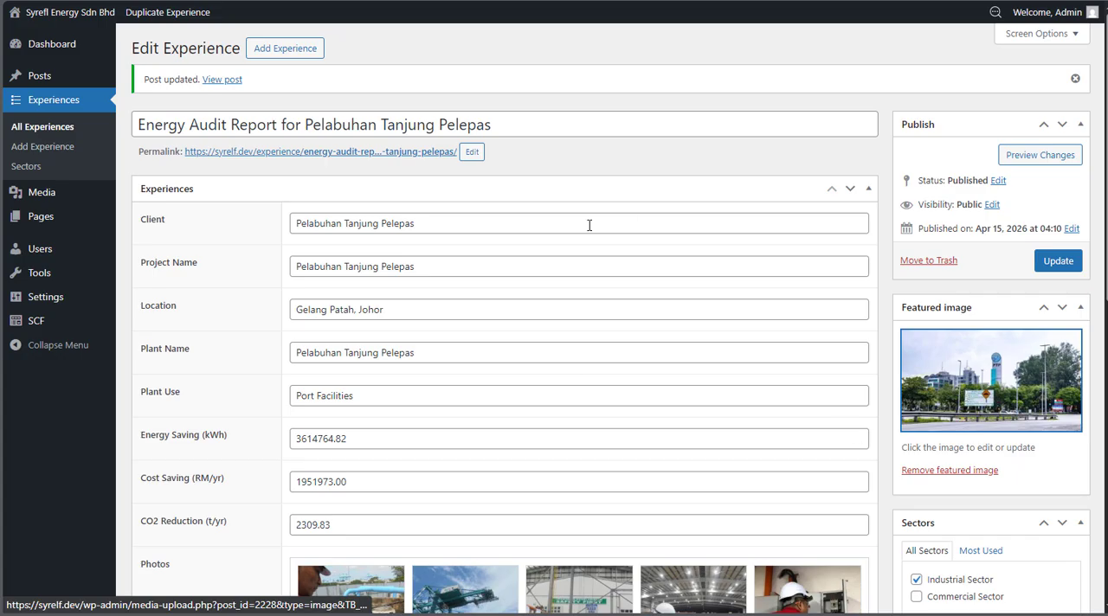
click(1057, 262)
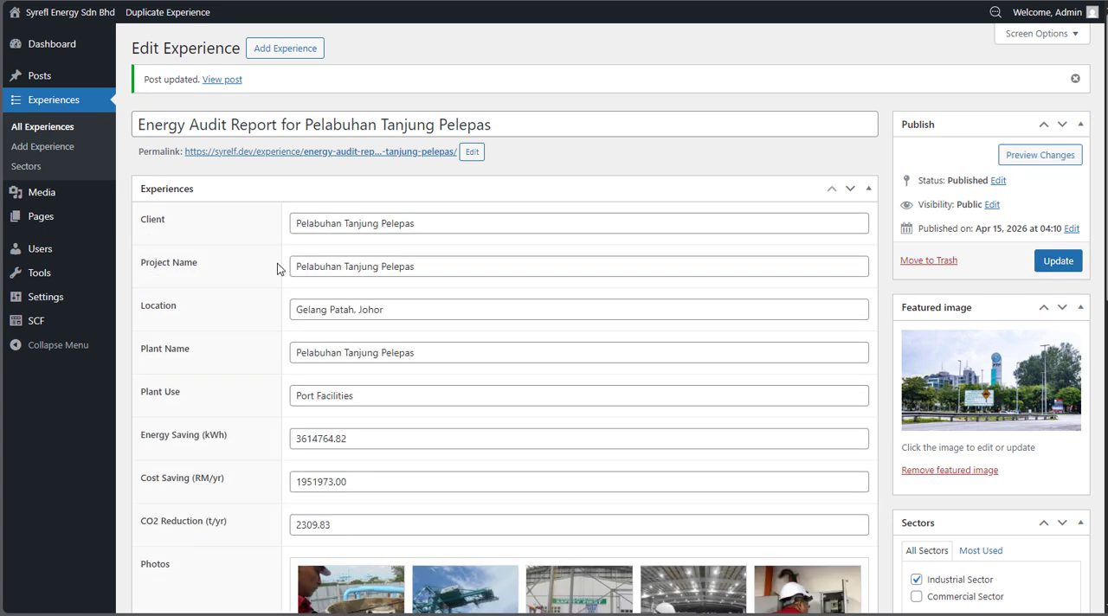
click(256, 54)
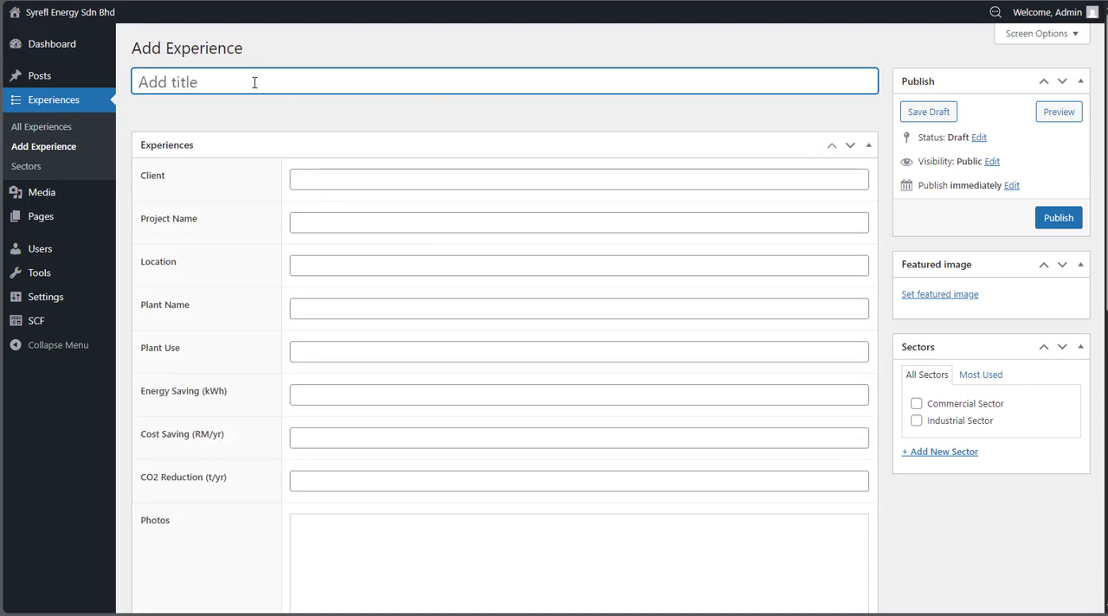
scroll(413, 243, down, 3)
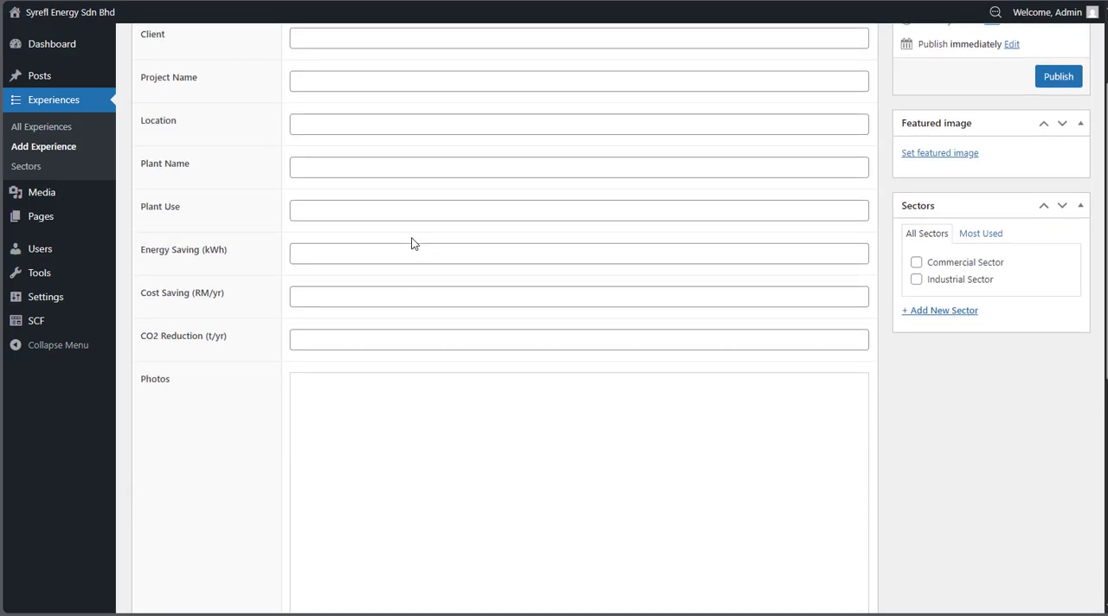
scroll(905, 316, up, 3)
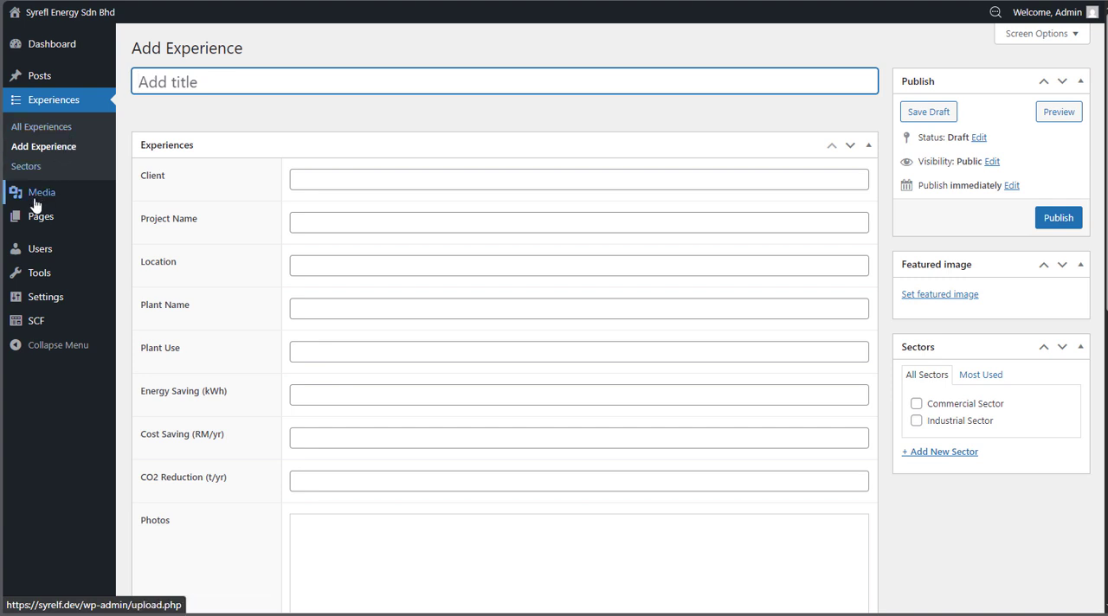
Open the site's user list and bring up the form for creating a new user
mouse_move(43, 251)
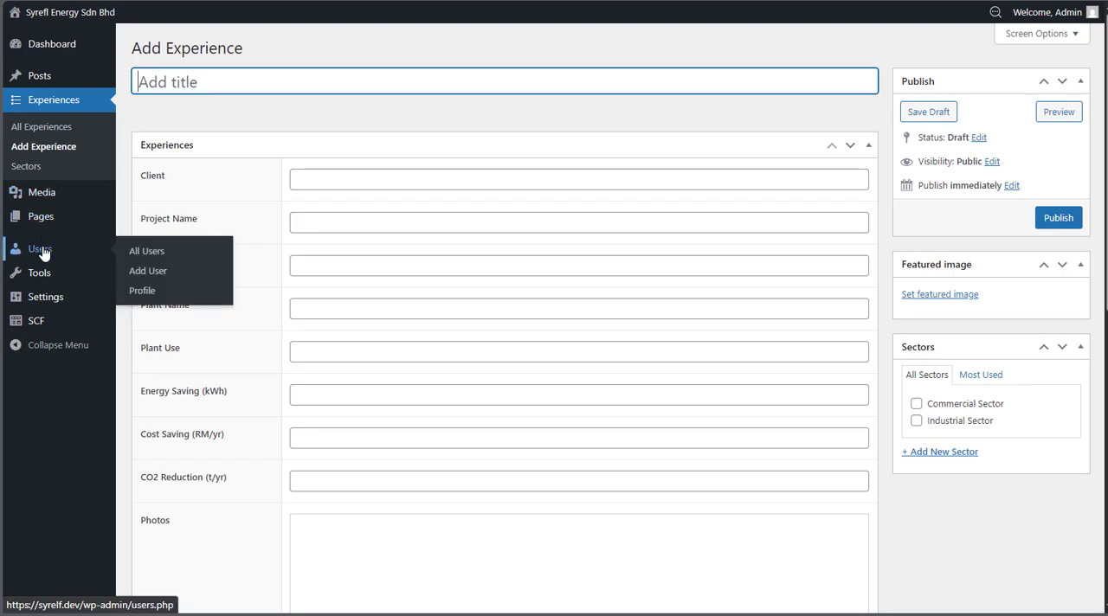
click(42, 251)
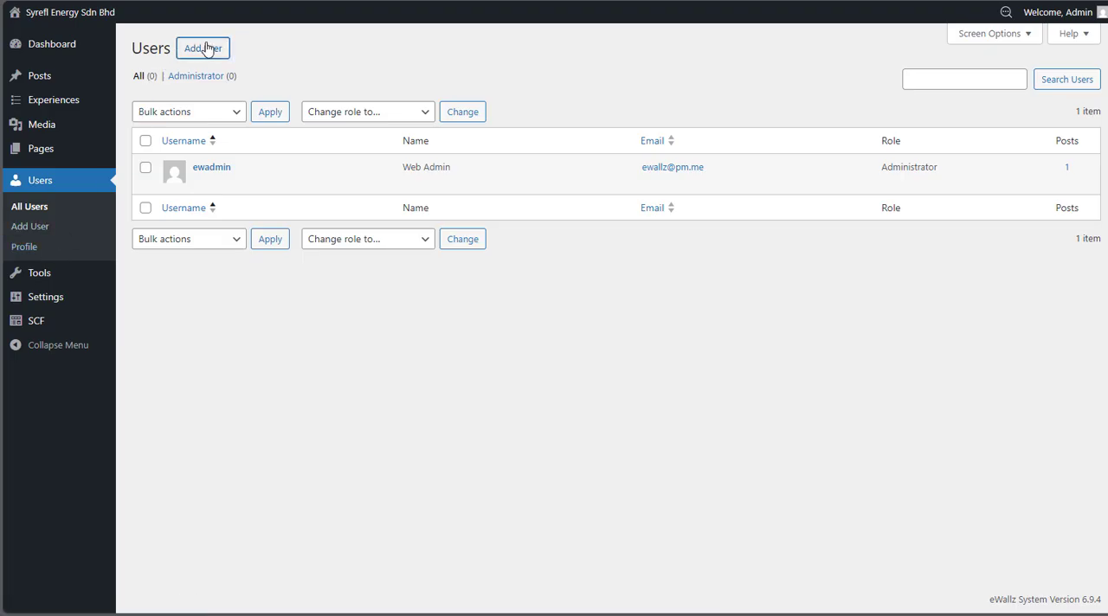
click(206, 48)
Examine the new user form's Username and Email fields and the available Role options, leaving the role as Subscriber
click(316, 114)
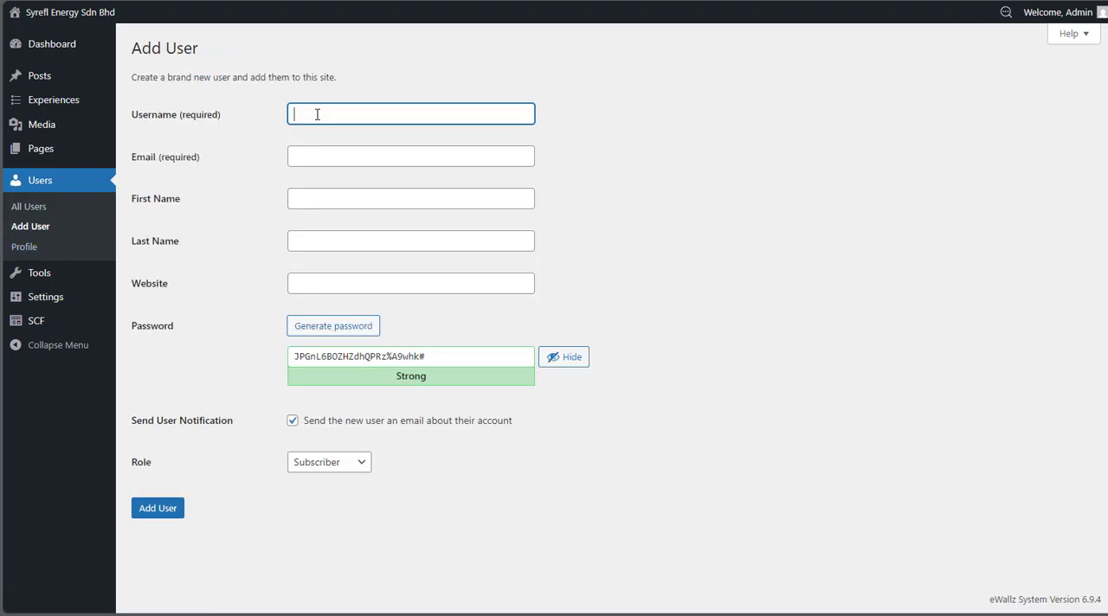
click(318, 156)
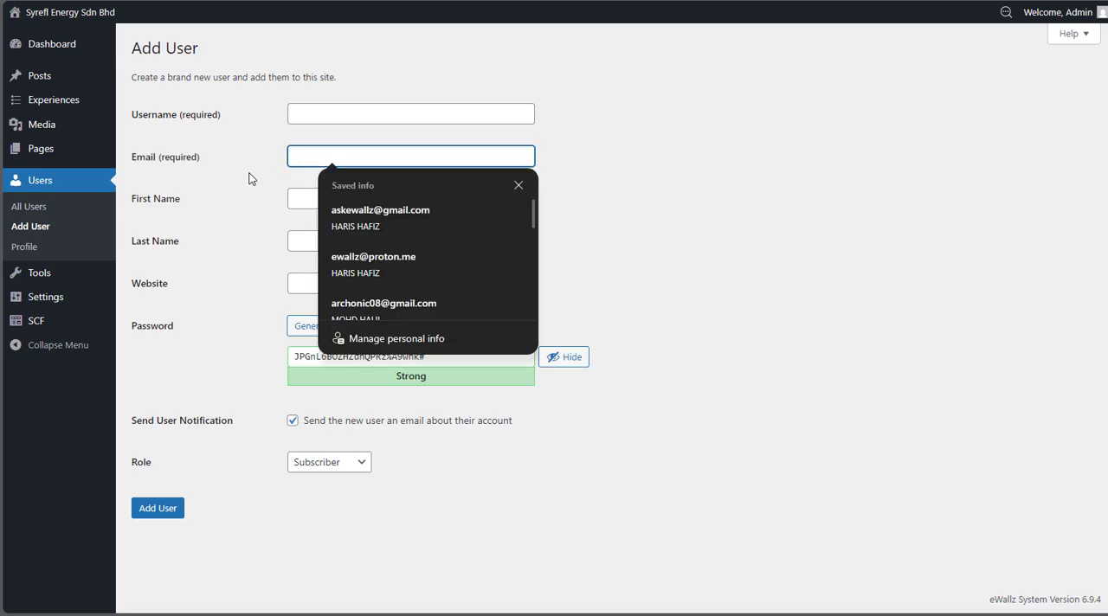
click(233, 181)
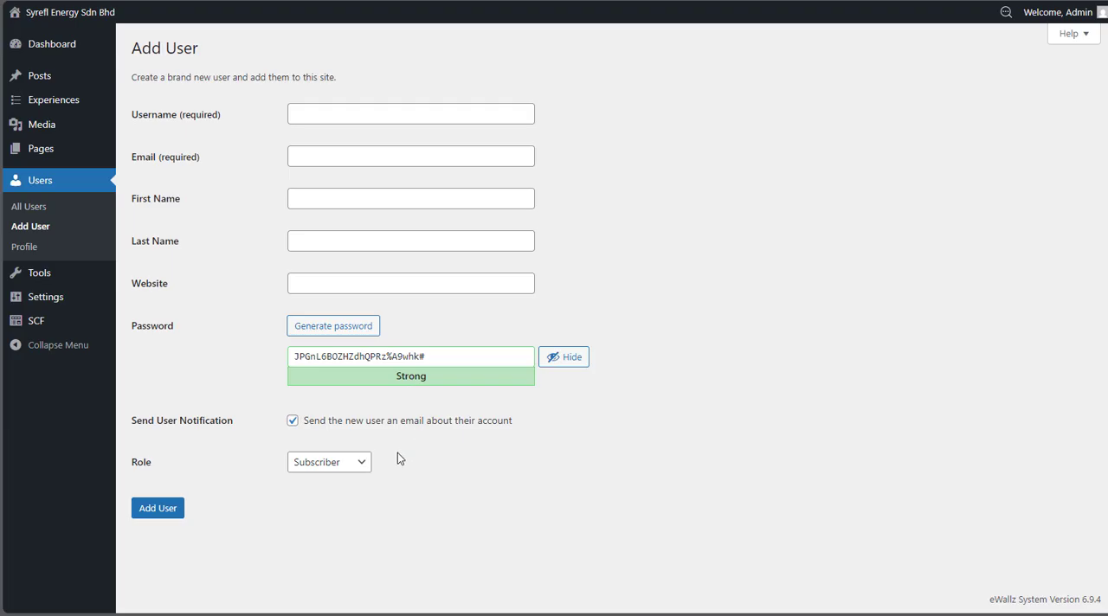
click(358, 462)
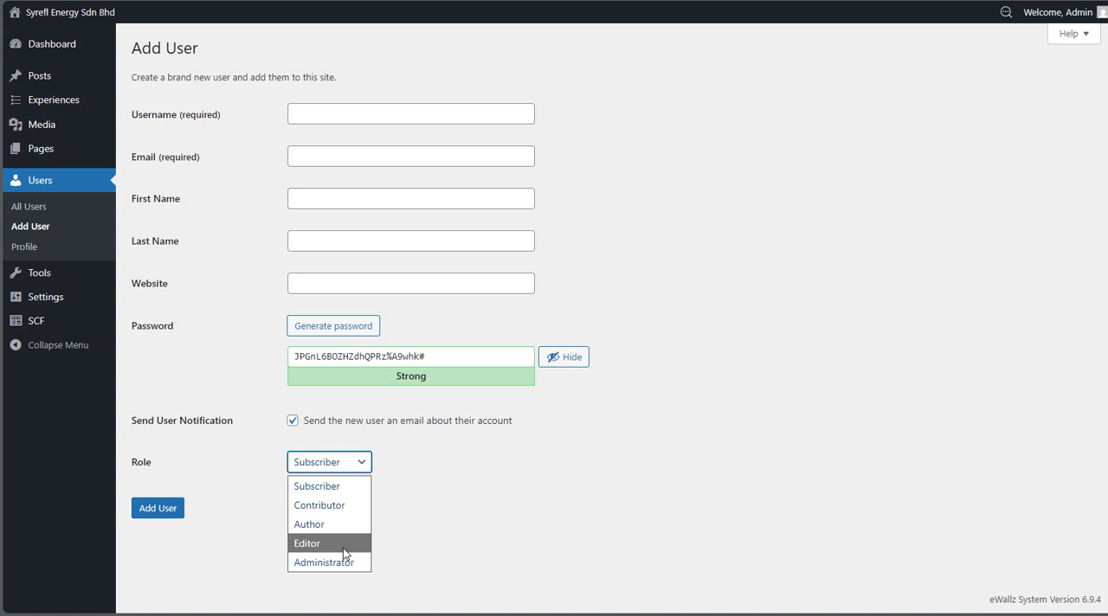
click(432, 460)
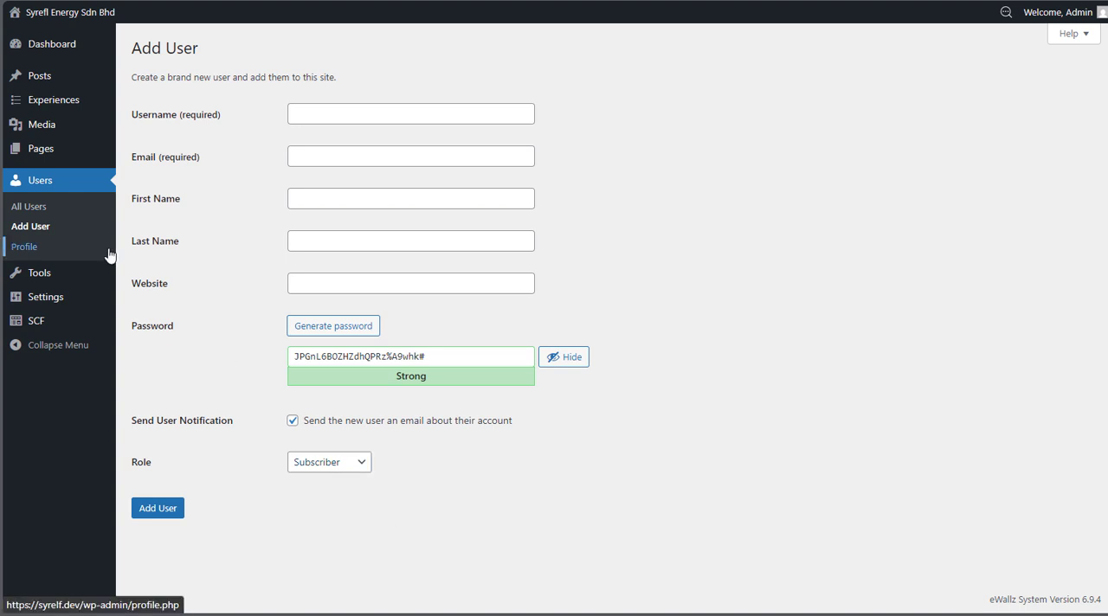
Open the General Settings and examine the Site Title, Tagline, and the date and time format options
click(72, 299)
click(643, 65)
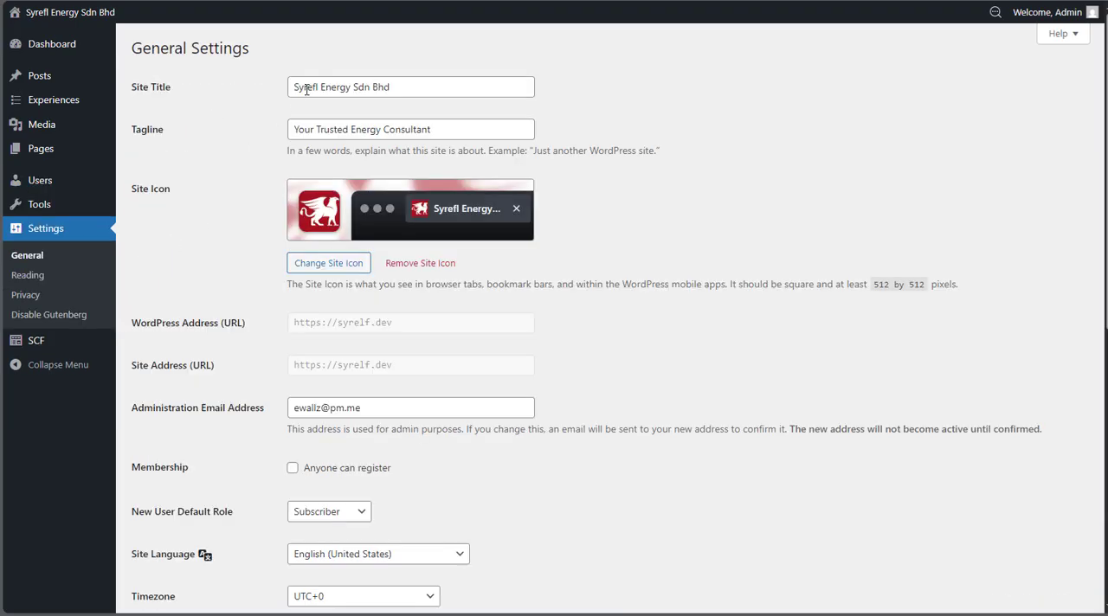
click(299, 91)
click(262, 117)
click(316, 129)
click(628, 127)
scroll(327, 268, down, 6)
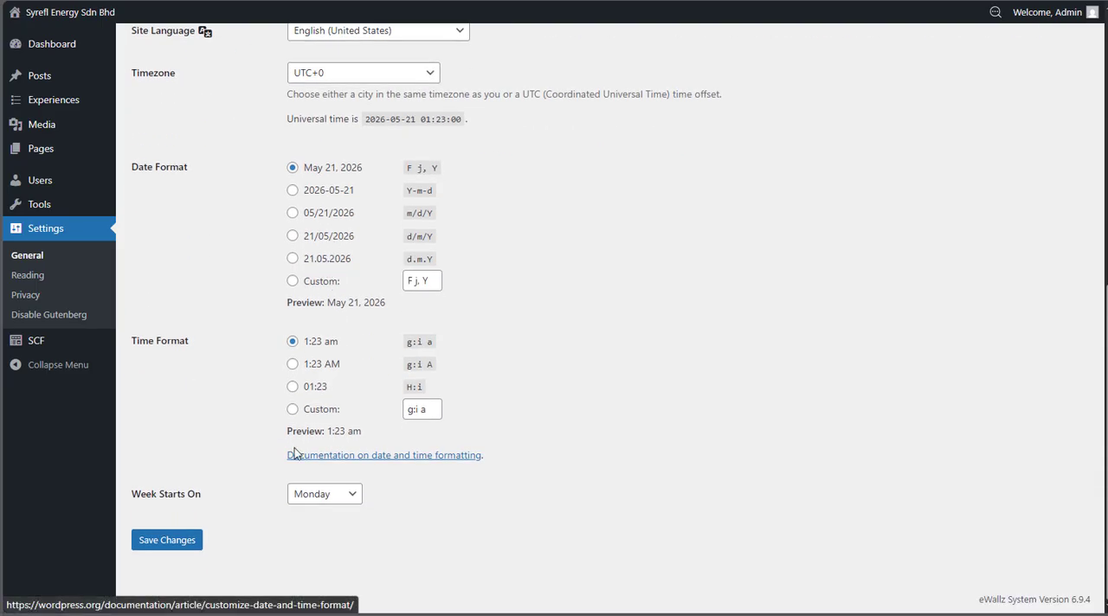
scroll(227, 426, up, 4)
scroll(227, 426, up, 2)
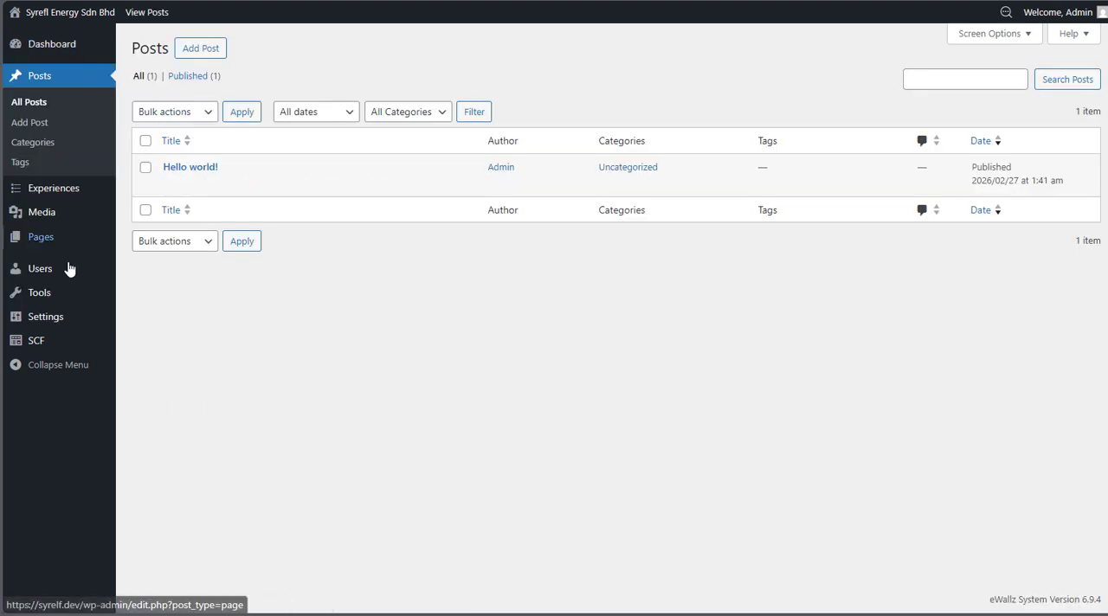
Open the Media Library and browse the uploaded images
mouse_move(65, 289)
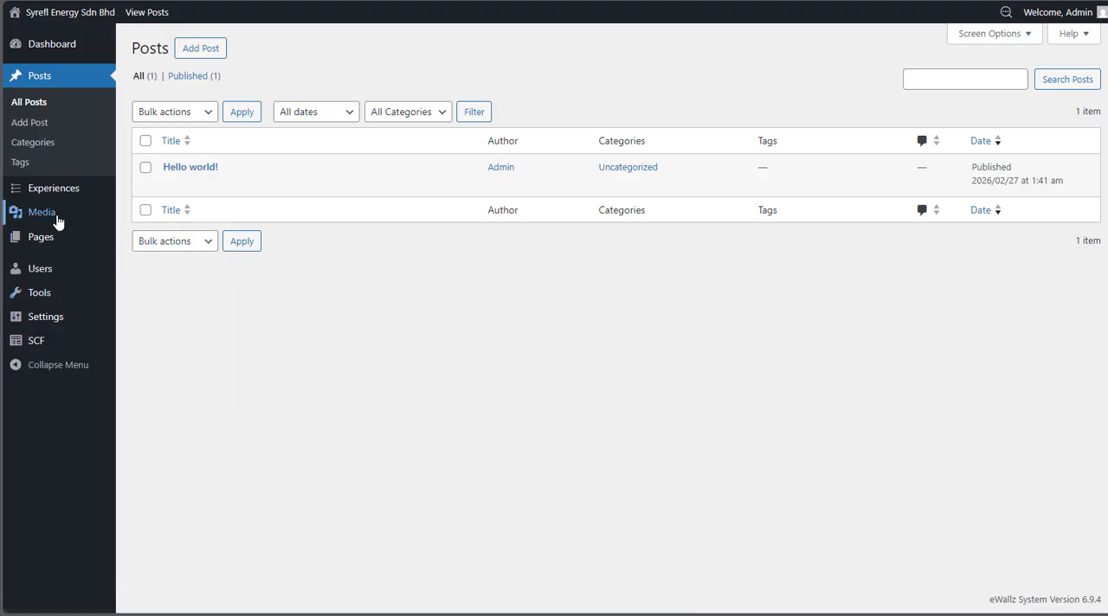
mouse_move(17, 218)
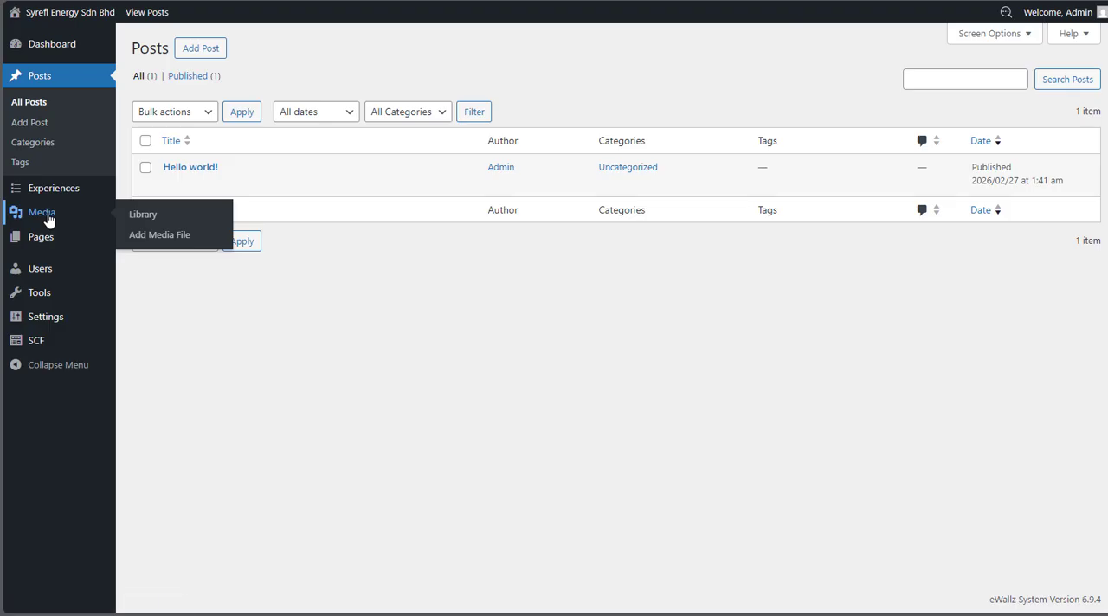
click(50, 221)
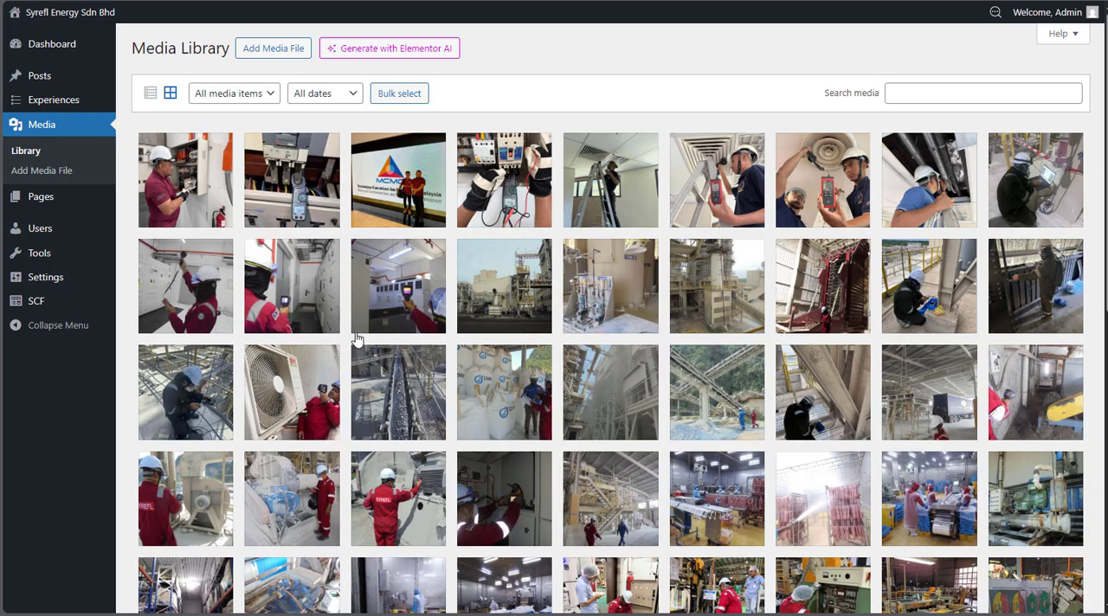
scroll(355, 337, down, 10)
scroll(354, 338, up, 10)
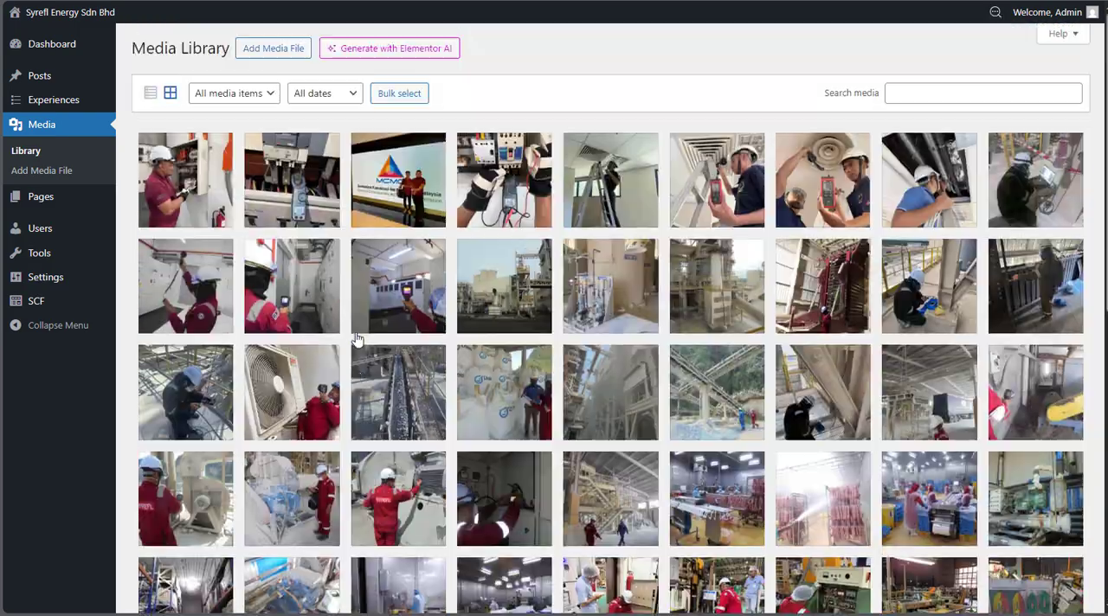